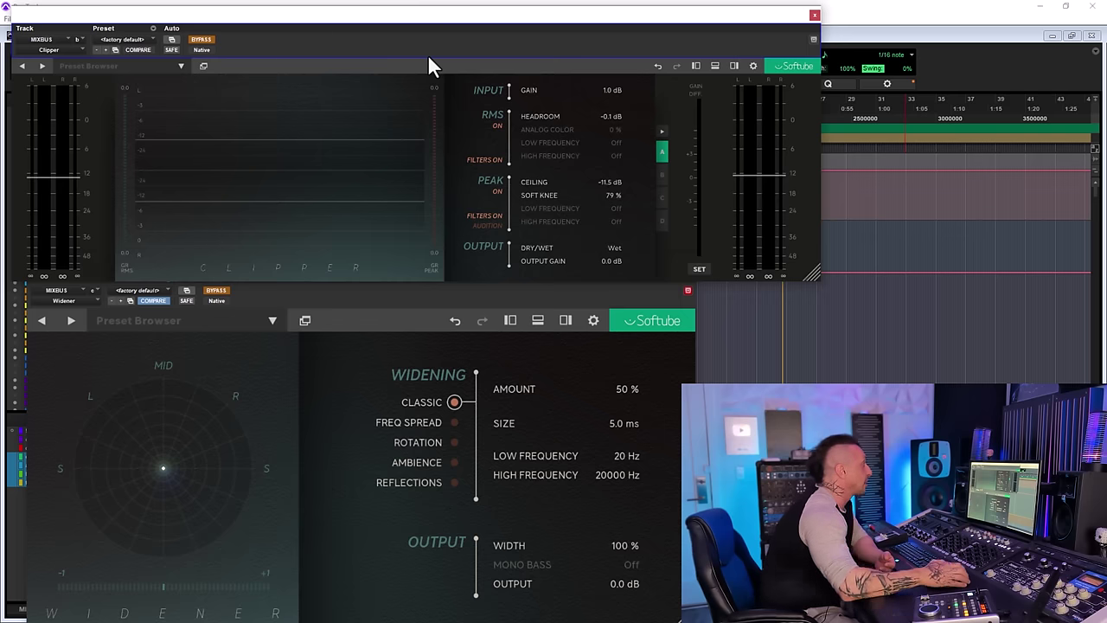
Move the Clipper plug-in window and shrink it slightly, showing and hiding its extended controls
drag(433, 15, 547, 25)
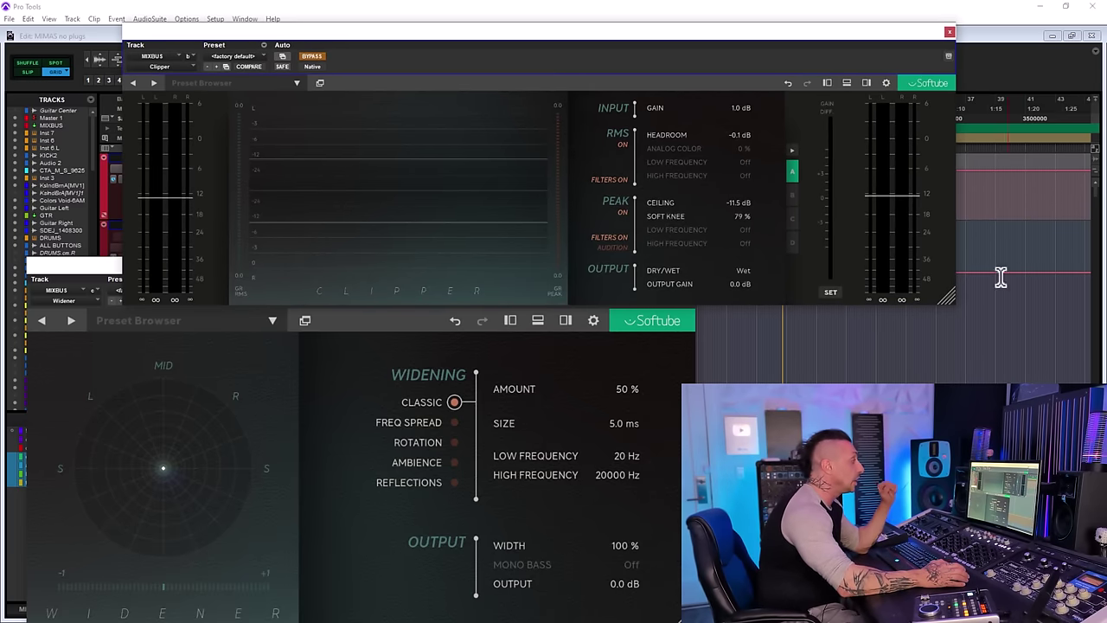
drag(948, 298, 922, 291)
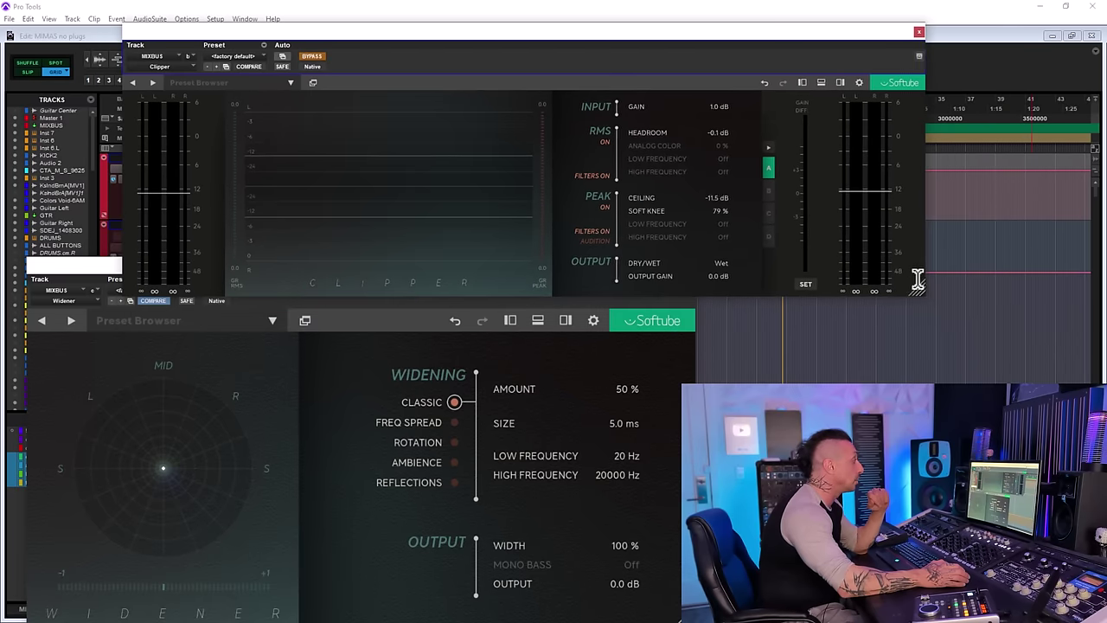
click(821, 84)
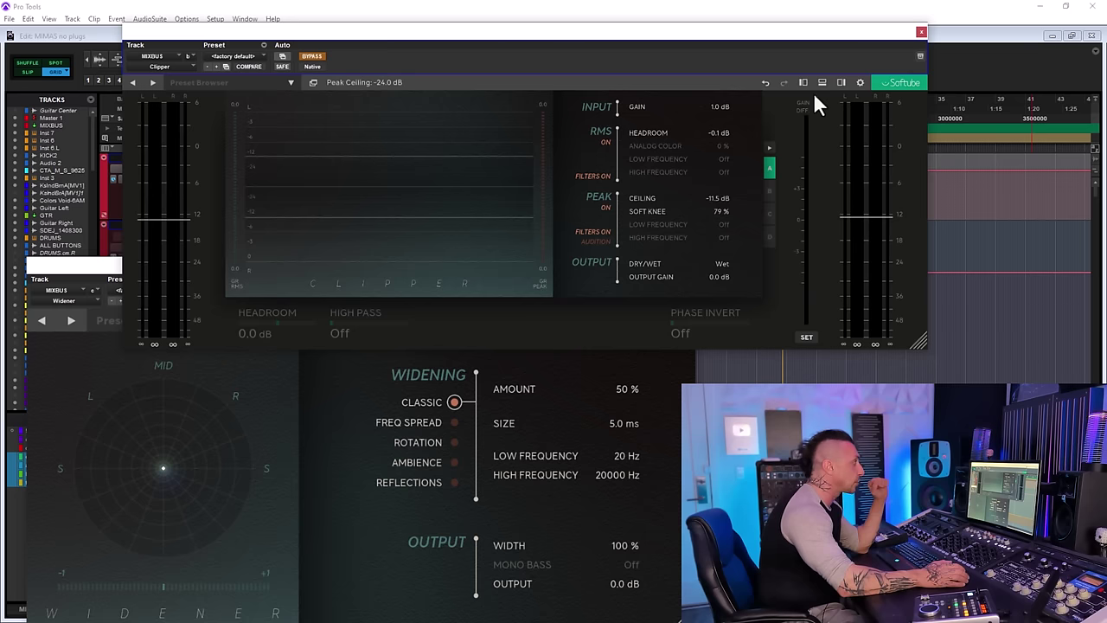
click(821, 83)
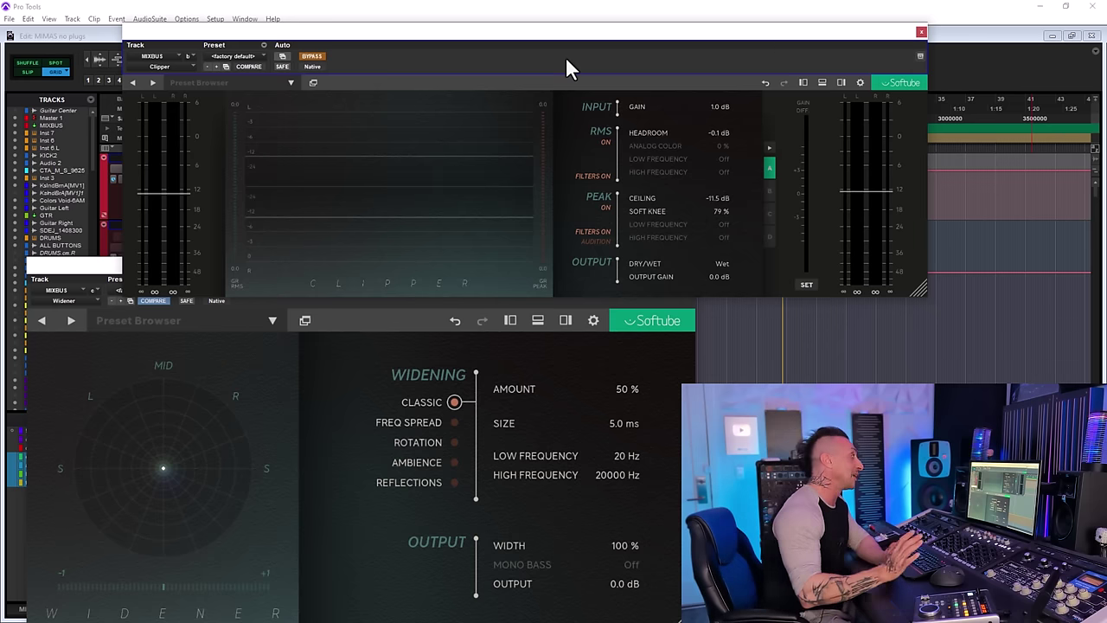
Close the Clipper plug-in window and move the Widener window up so all its controls are in view
click(921, 33)
drag(481, 263, 508, 80)
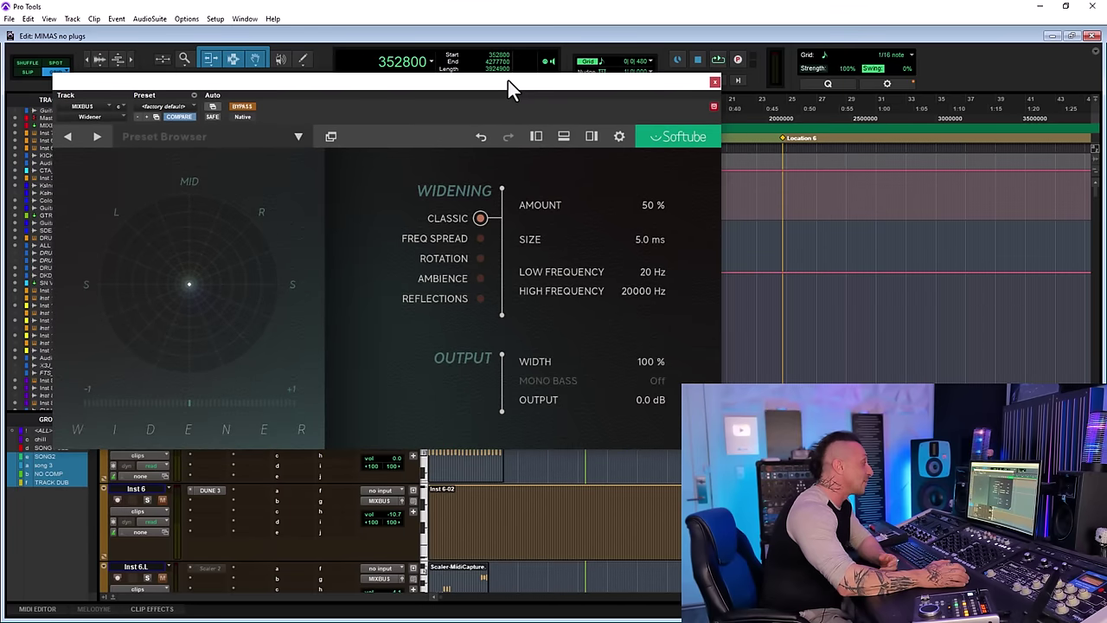
Cycle through the Freq Spread, Rotation, Ambience and Reflections widening modes and return to Classic
click(452, 241)
click(452, 264)
click(453, 282)
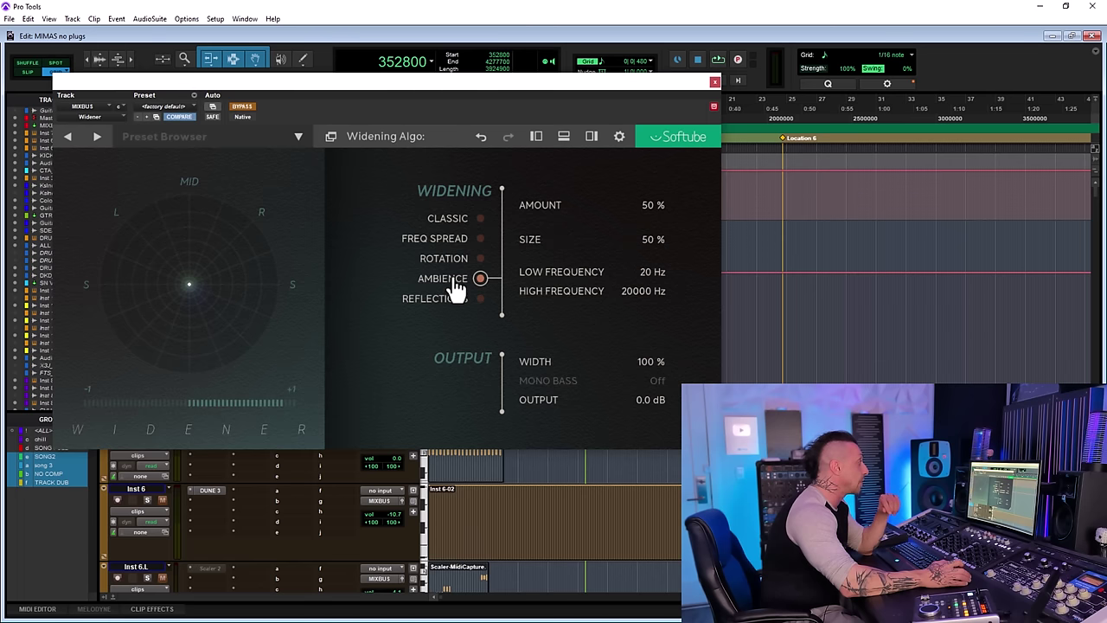
click(454, 302)
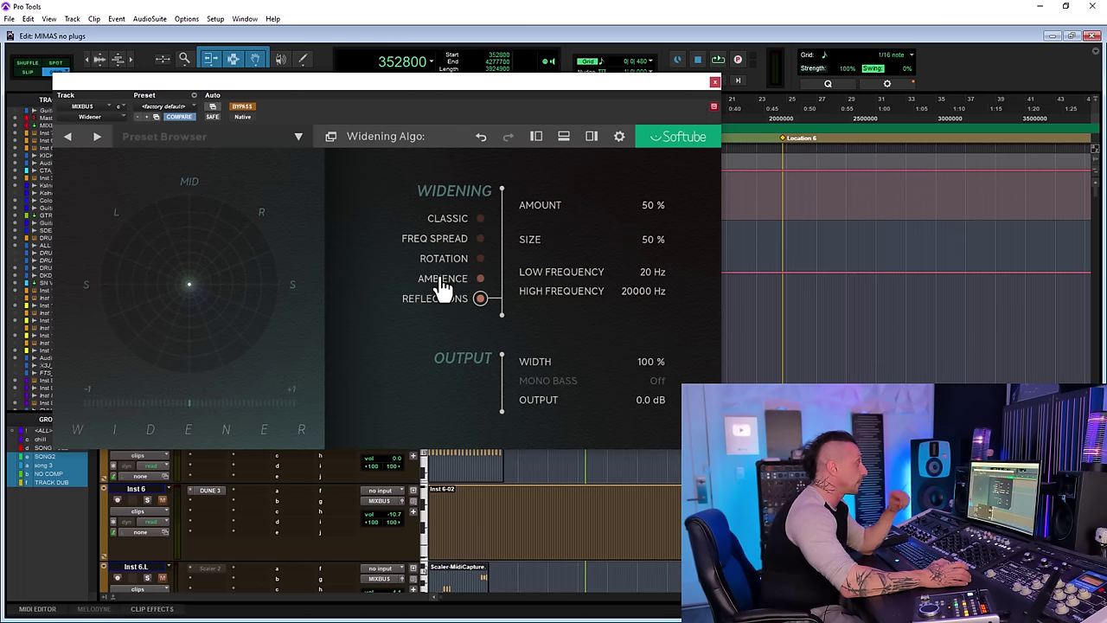
click(442, 280)
click(440, 259)
click(439, 246)
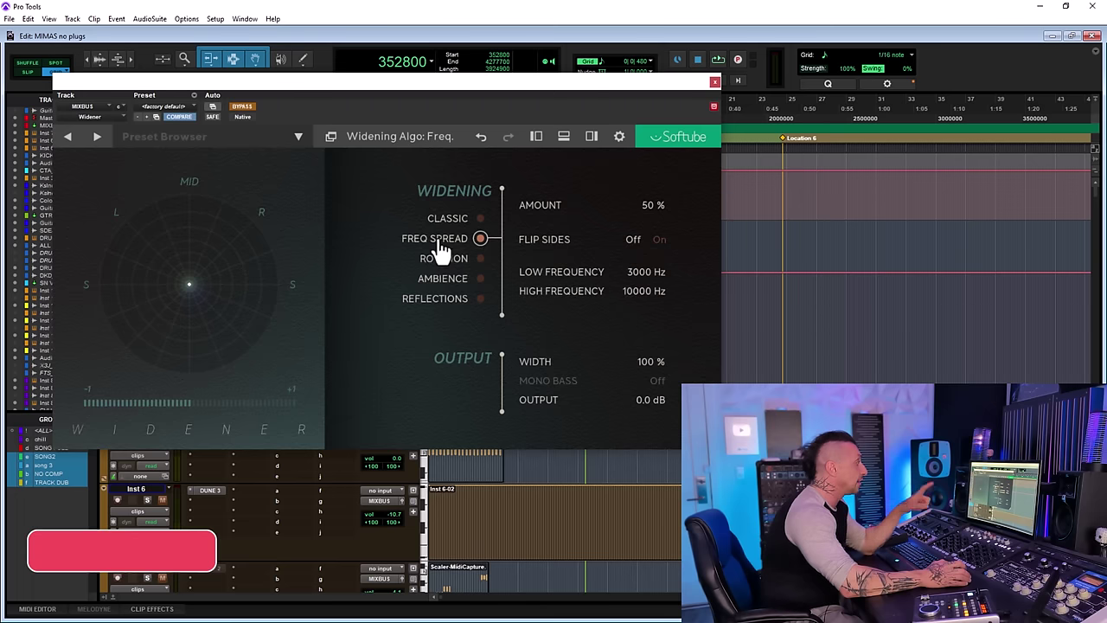
click(451, 222)
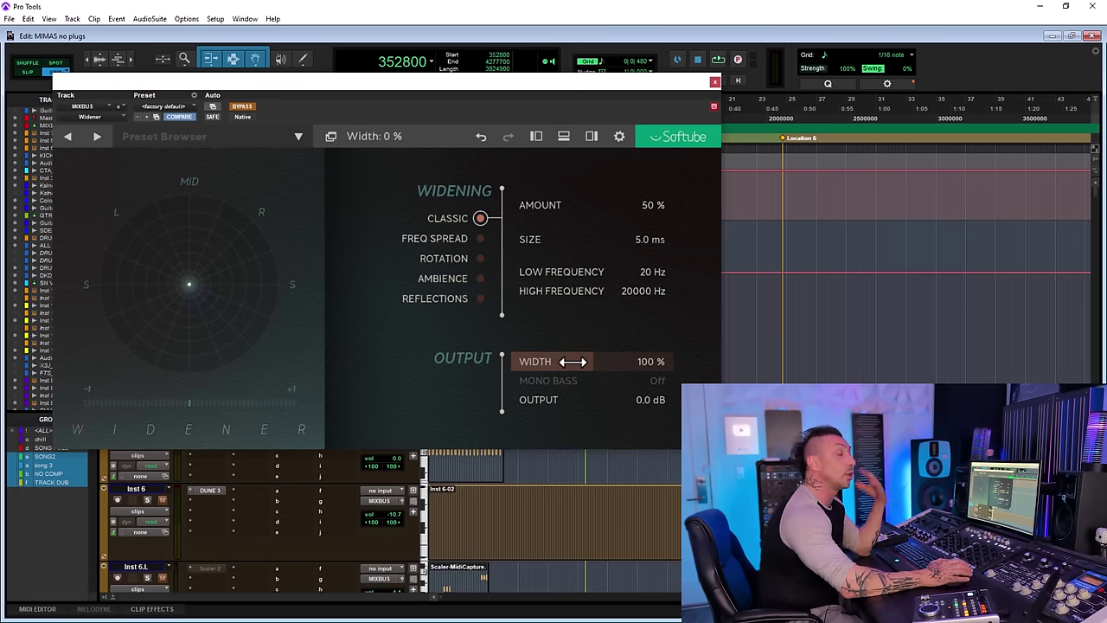
Try the output Width and Mono Bass controls and the Classic Low Frequency at about 60 Hz
drag(572, 362, 557, 380)
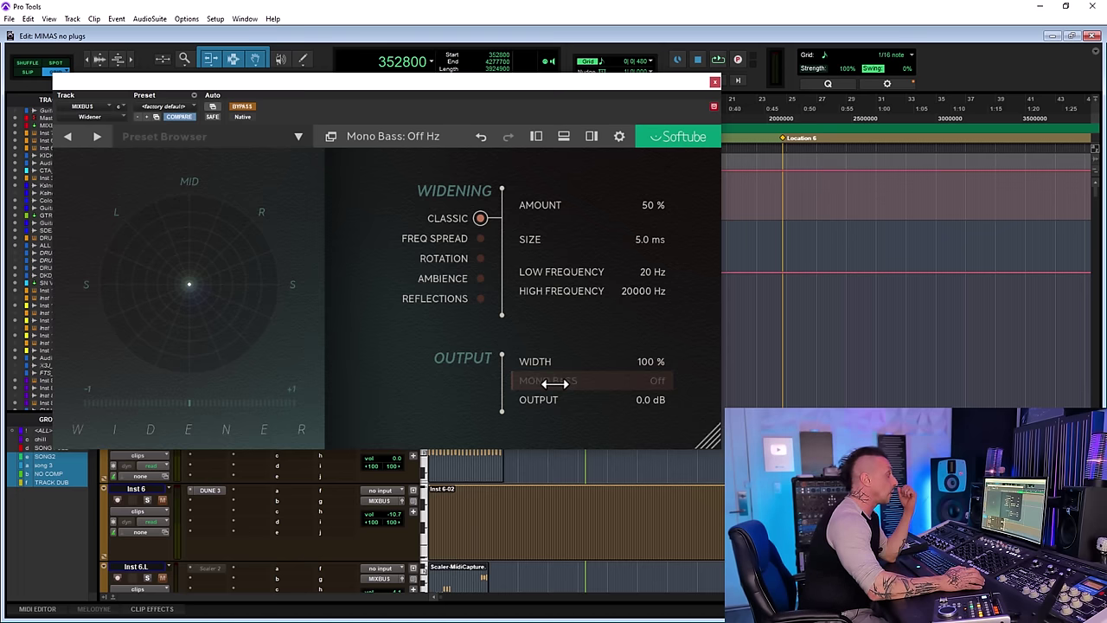
drag(524, 384, 603, 397)
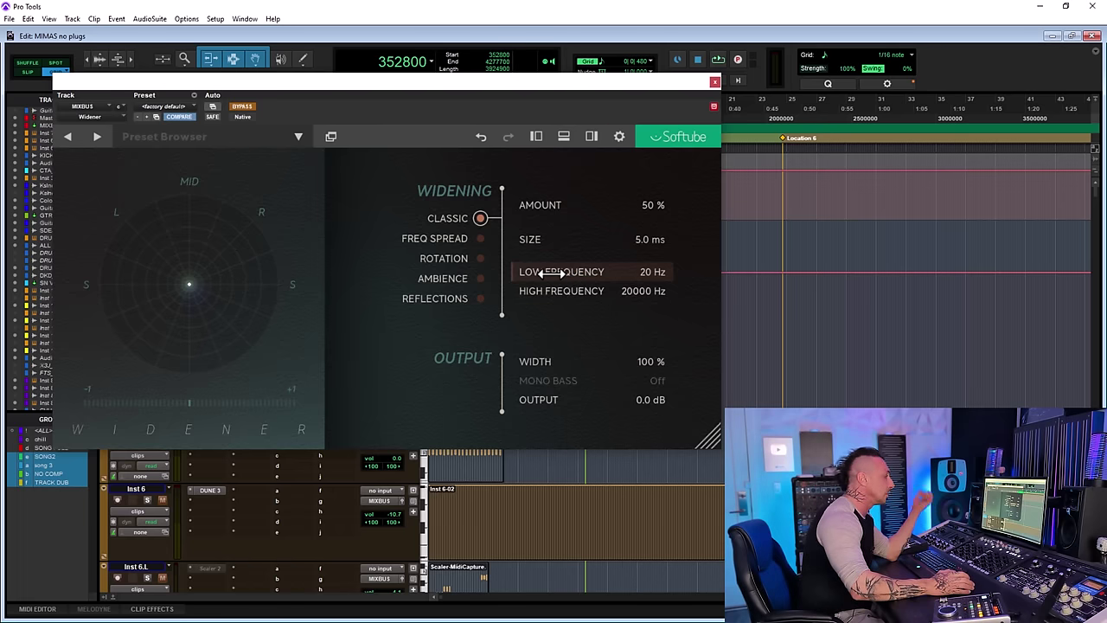
drag(524, 271, 572, 272)
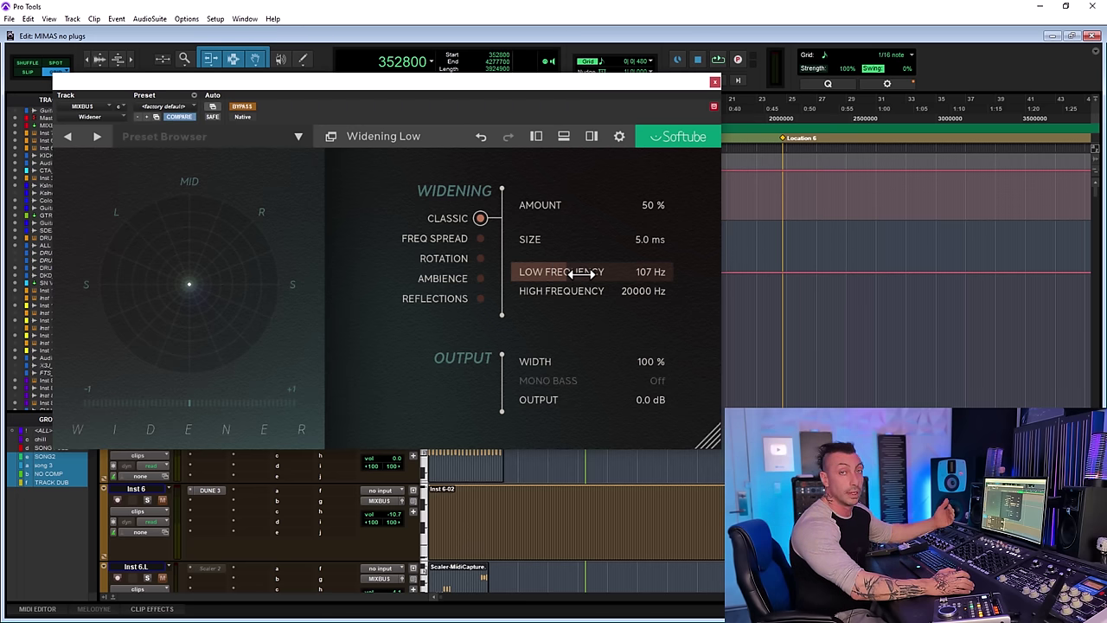
drag(581, 271, 566, 271)
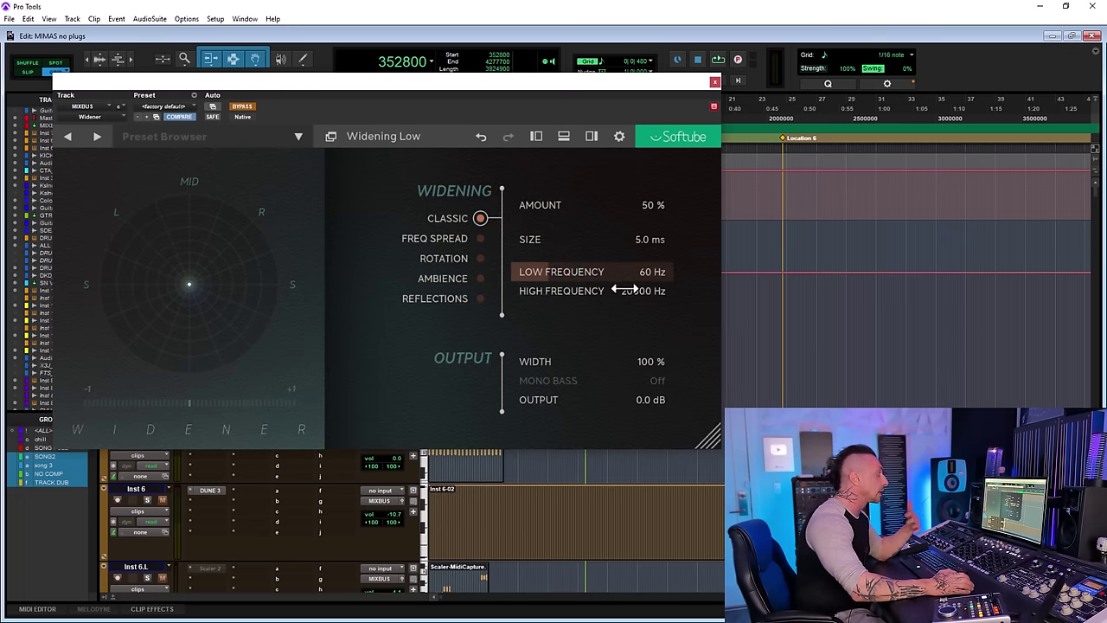
Switch to Freq Spread widening, turn Flip Sides on and off, and try its Low Frequency control
click(443, 243)
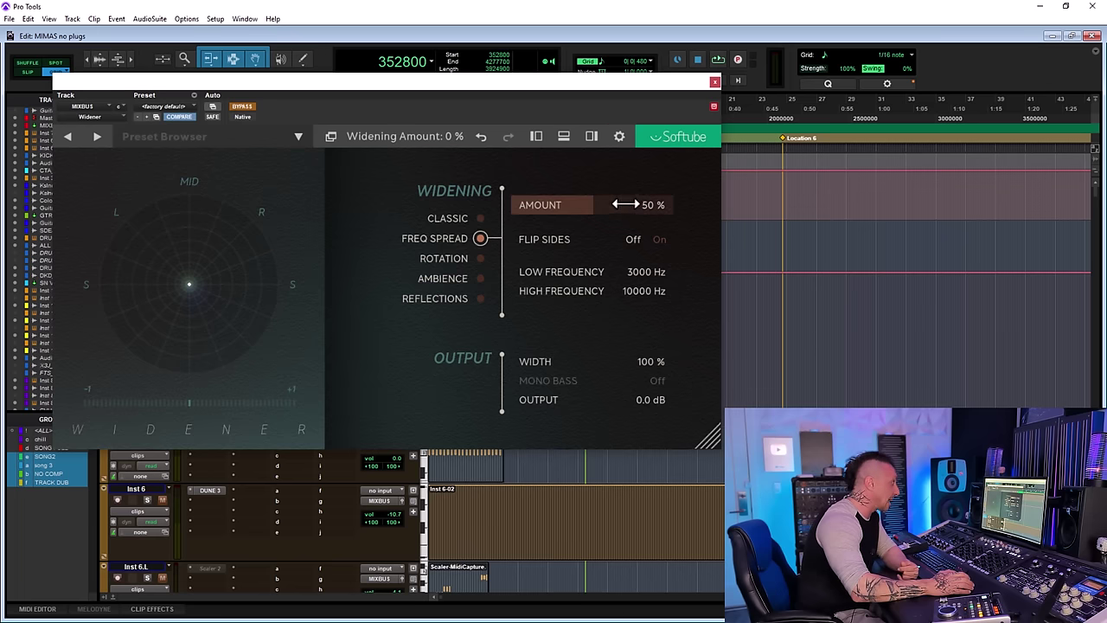
click(660, 239)
click(633, 244)
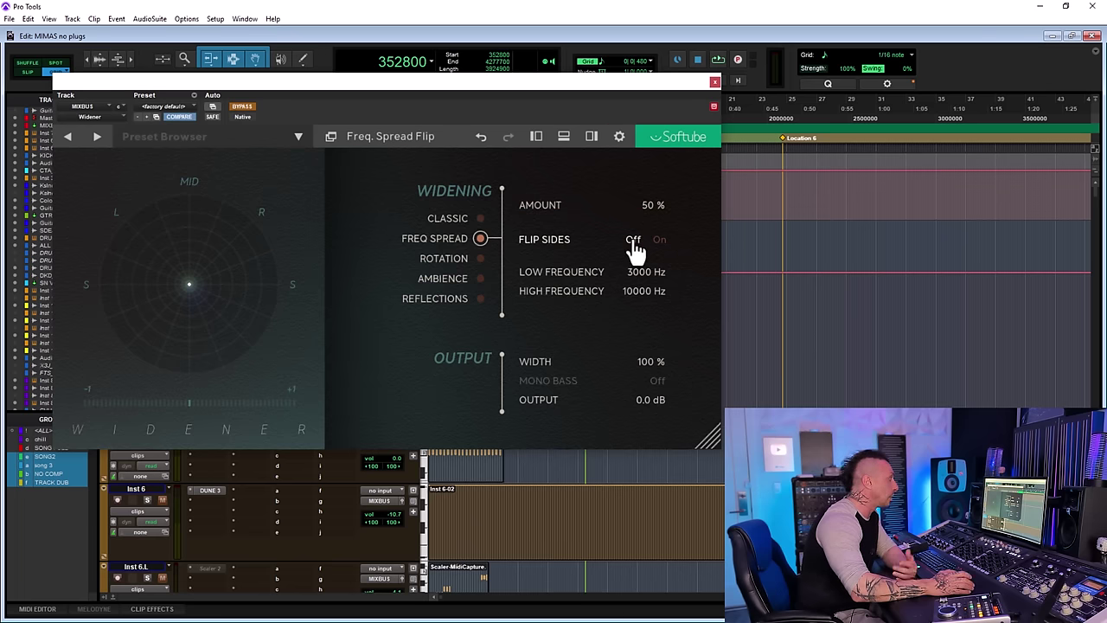
drag(585, 272, 508, 269)
Review the Rotation, Ambience and Reflections widening settings, ending on the Classic mode
click(456, 258)
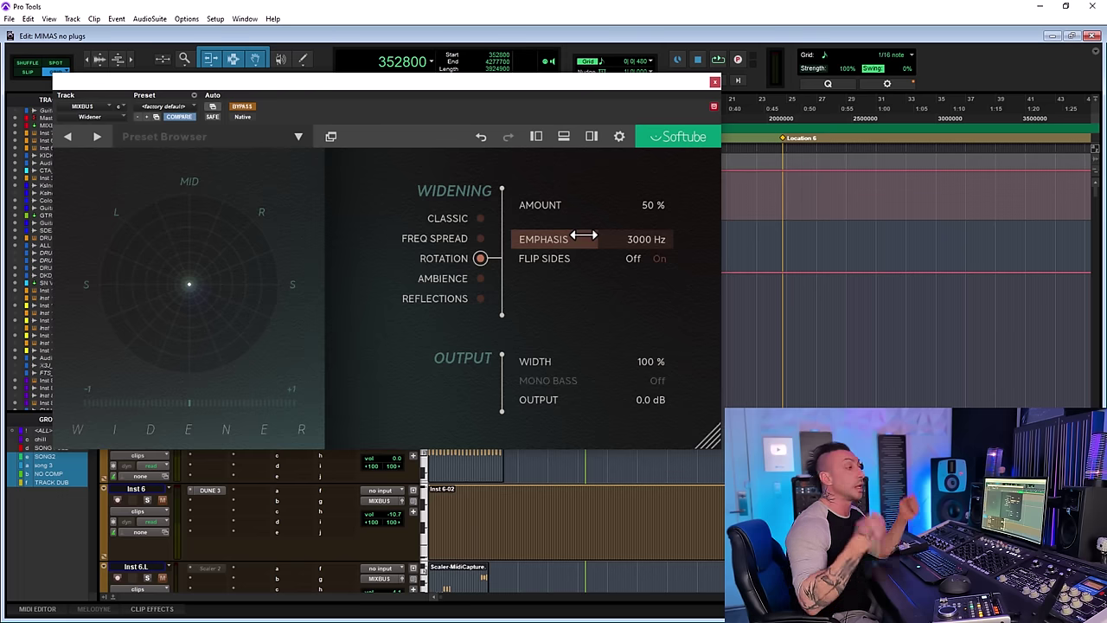
click(480, 278)
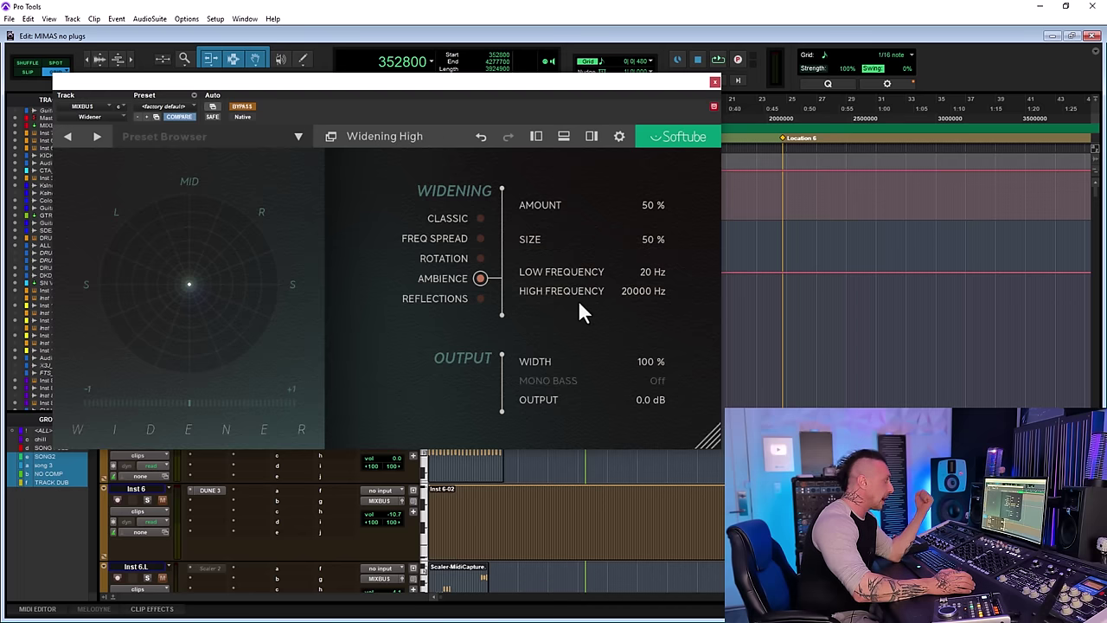
click(480, 301)
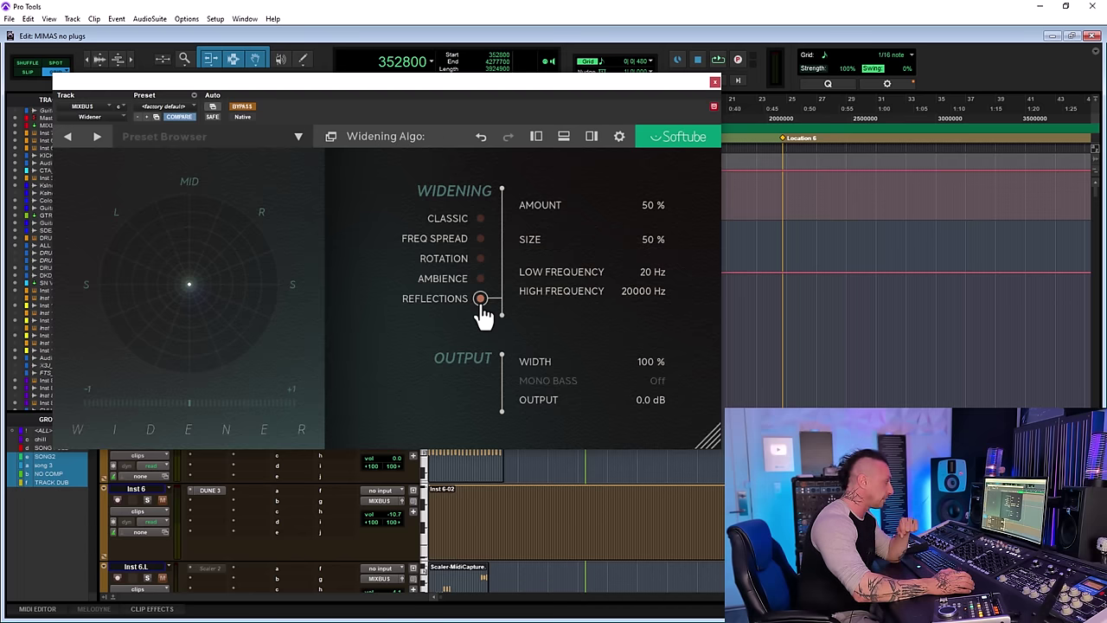
click(480, 218)
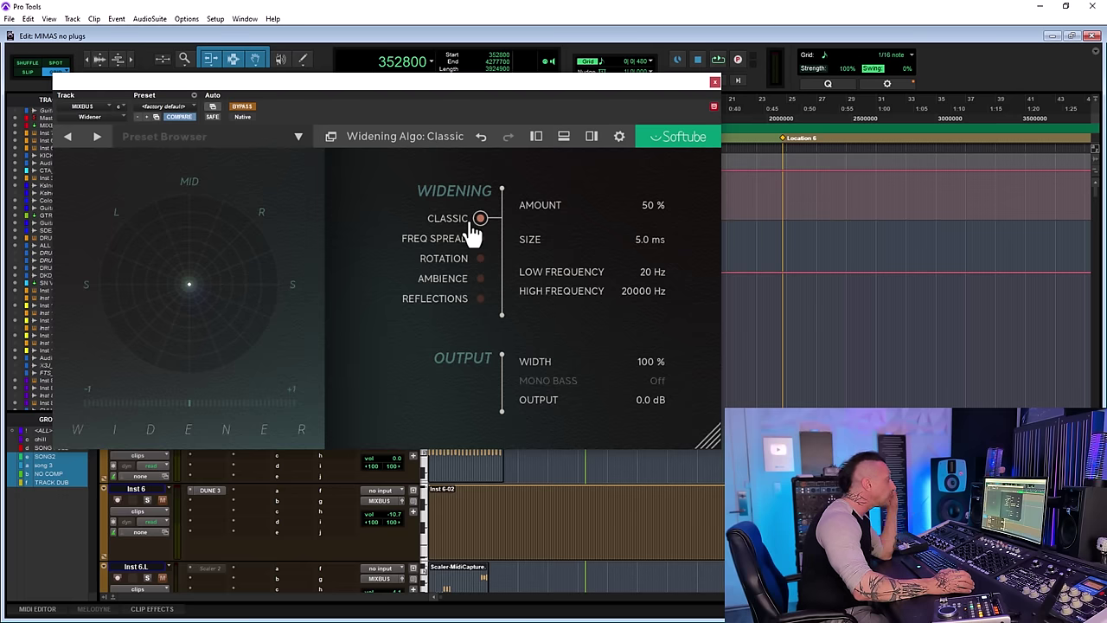
Start playback, take the Widener out of bypass, and set Amount to about 89 % and Low Frequency to about 110 Hz
key(space)
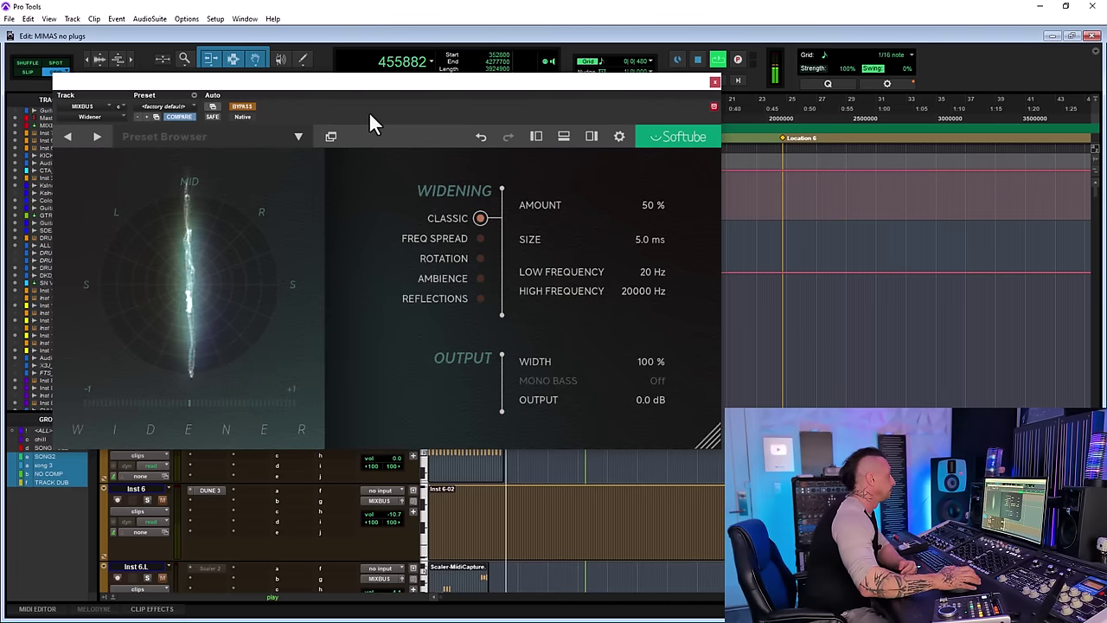
click(244, 105)
drag(532, 206, 598, 208)
drag(534, 270, 568, 271)
Compare the mix with and without the Widener by toggling its bypass during playback
click(241, 104)
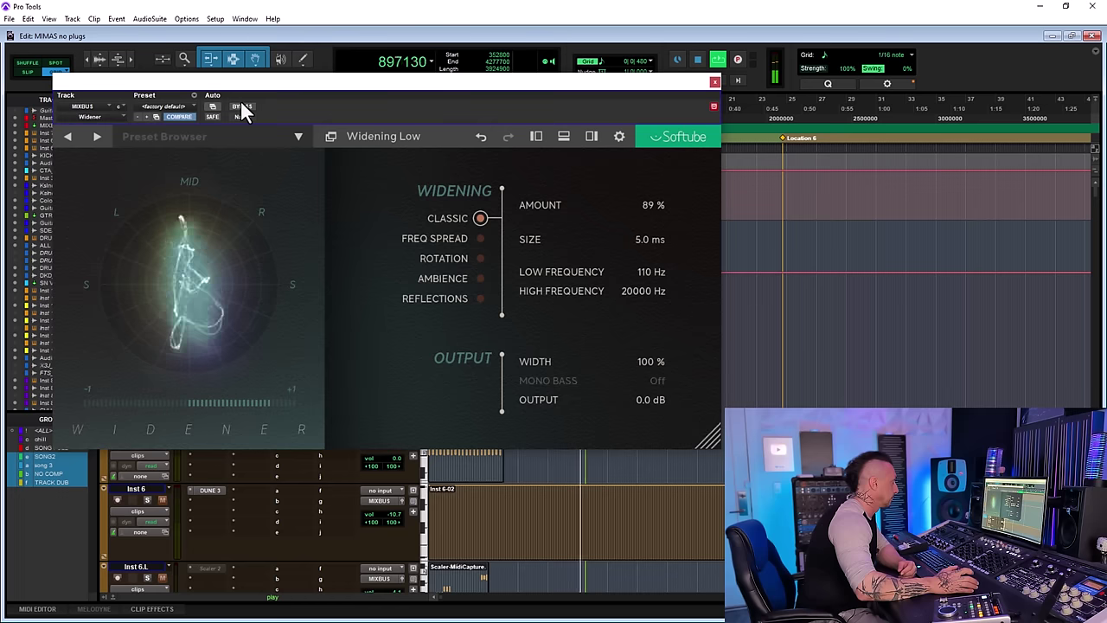
click(242, 105)
click(242, 106)
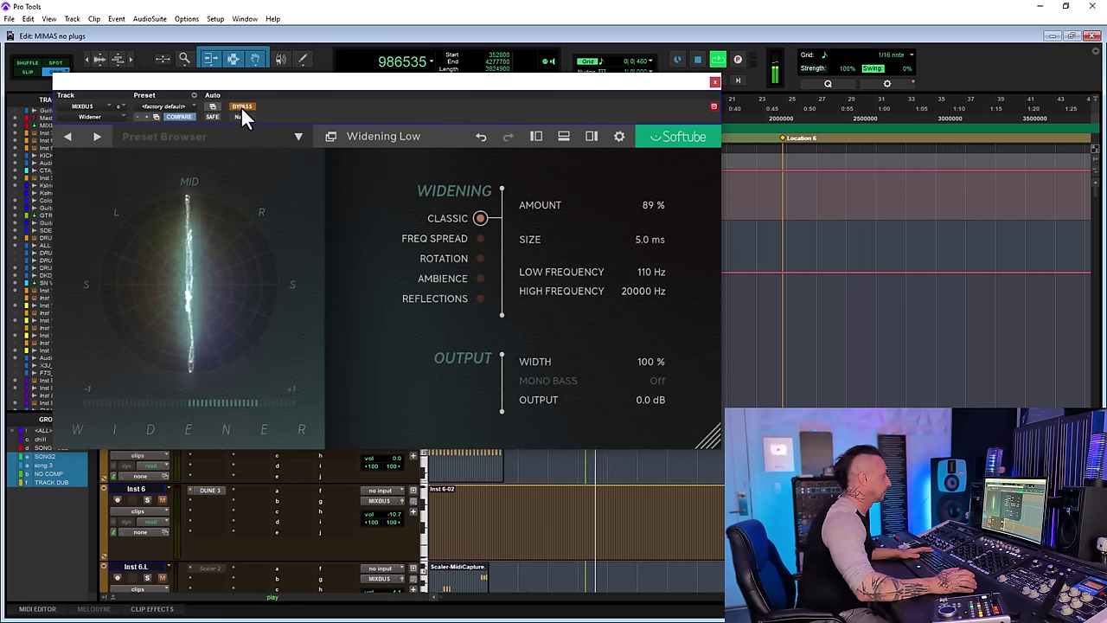
click(240, 105)
Set the Widener's Amount to about 53 % and Size to about 16.4 ms, comparing against bypass
drag(563, 205, 610, 222)
click(241, 106)
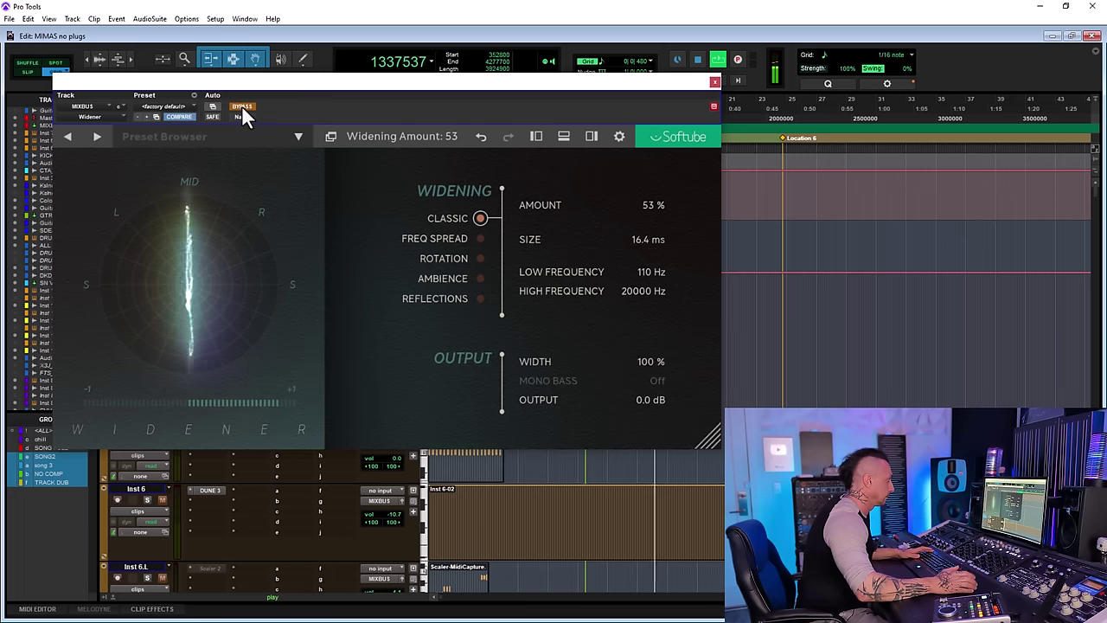
click(242, 107)
Set Low Frequency to about 69 Hz and Size to about 9.7 ms, compare against bypass and stop playback
drag(573, 271, 590, 271)
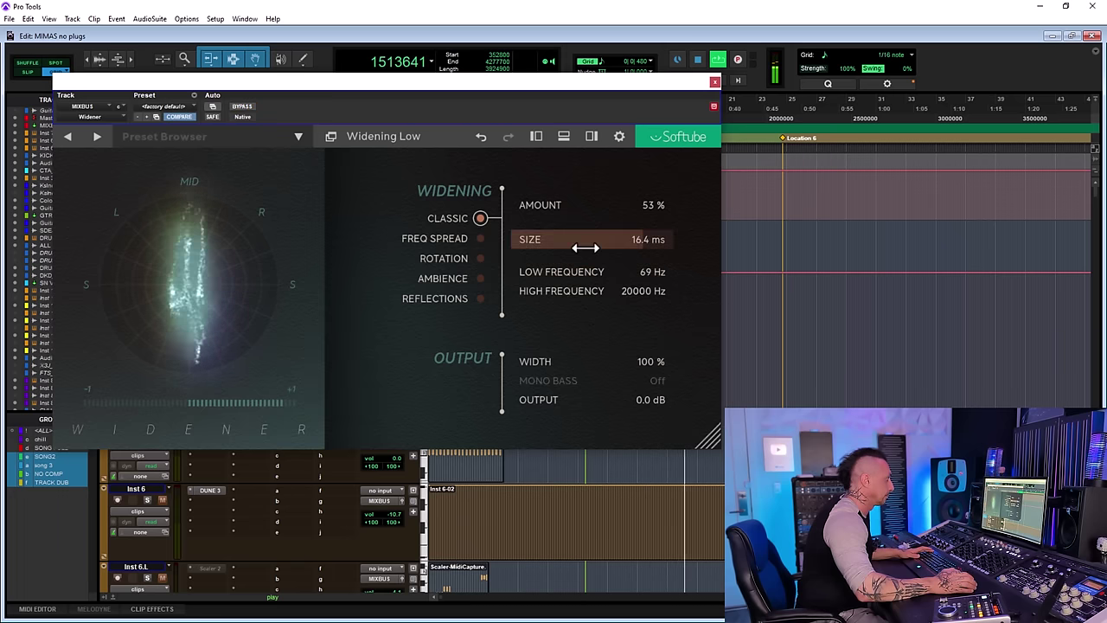
drag(586, 242, 556, 247)
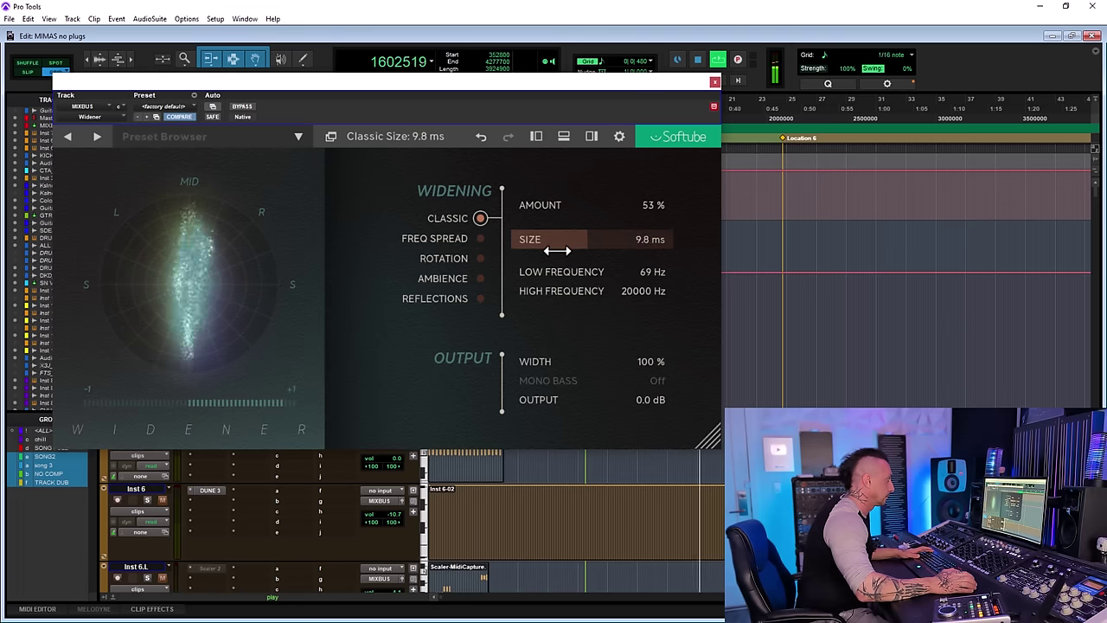
click(242, 108)
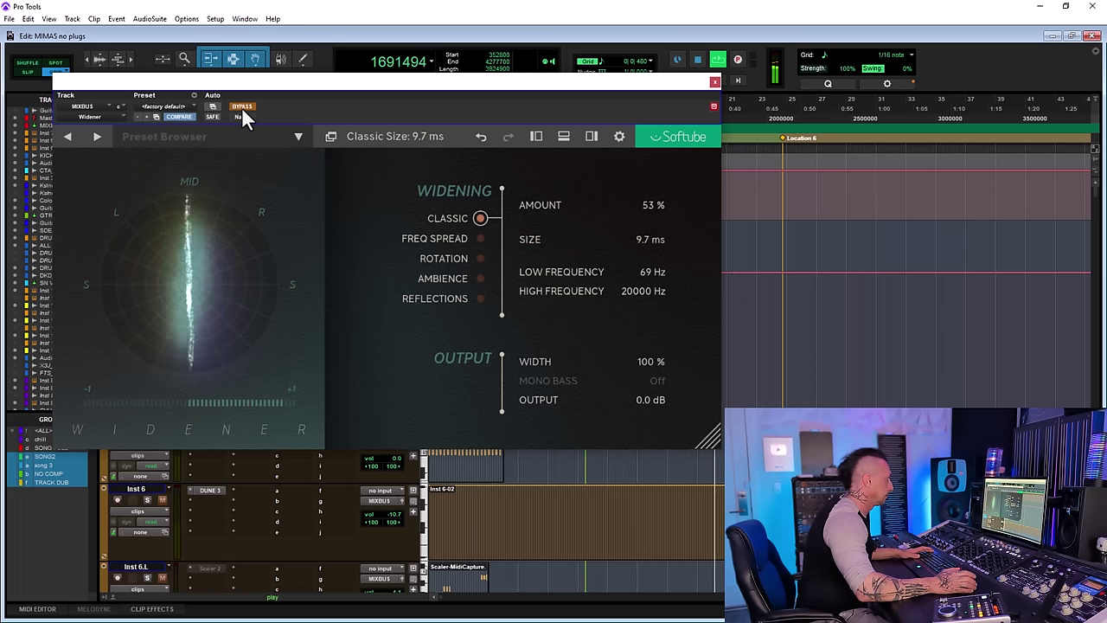
key(space)
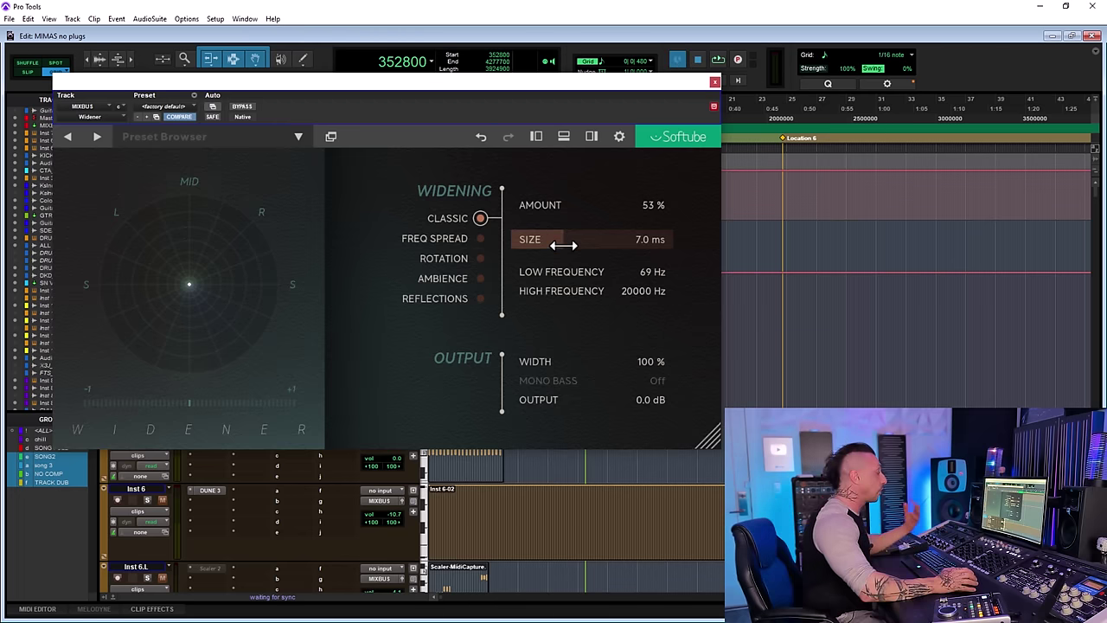
Vary the Classic Size of the Widener and settle it at about 8.8 ms
drag(566, 244, 509, 249)
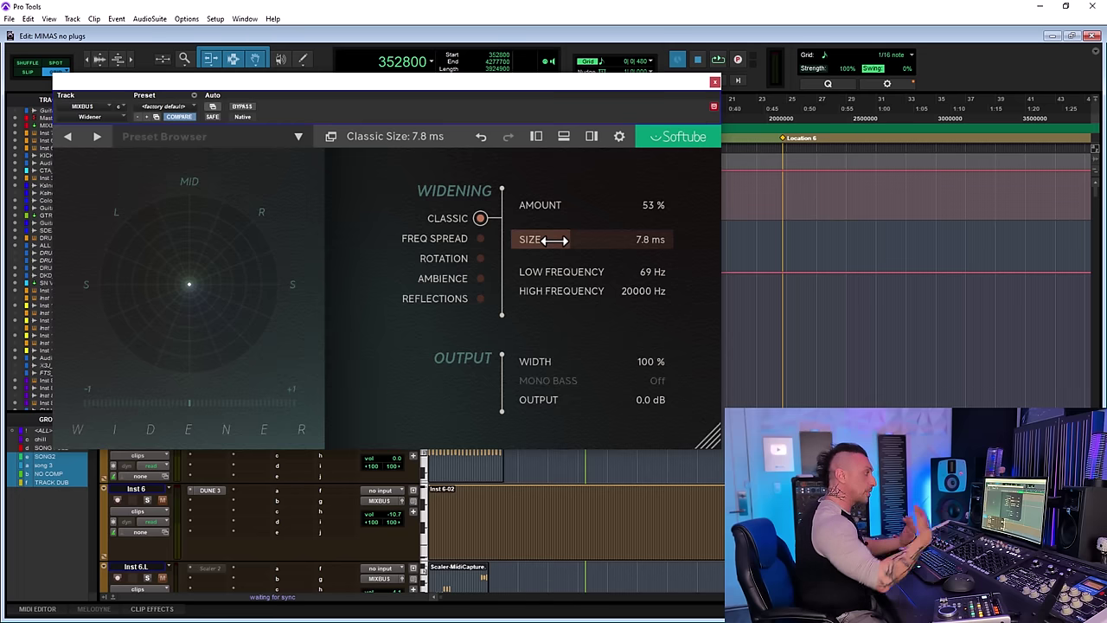
mouse_move(554, 241)
mouse_down()
mouse_move(574, 239)
mouse_move(548, 242)
mouse_up()
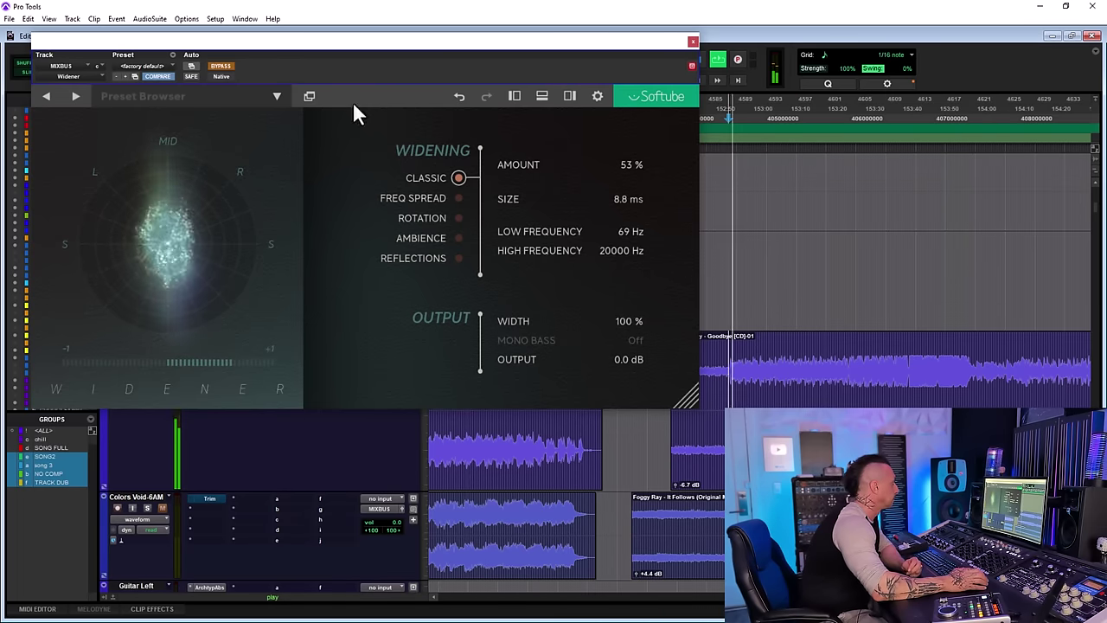
Re-enable the Widener on the playing song and set Amount to 70 %, Size to 15.6 ms and Low Frequency to 64 Hz
click(219, 66)
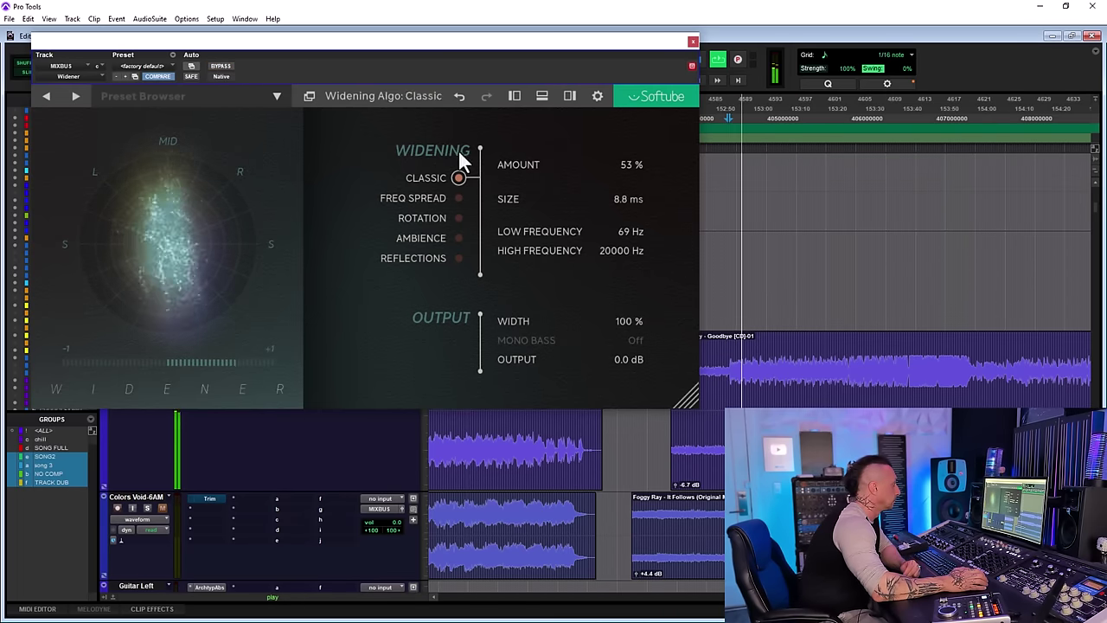
drag(543, 164, 556, 195)
drag(540, 232, 424, 176)
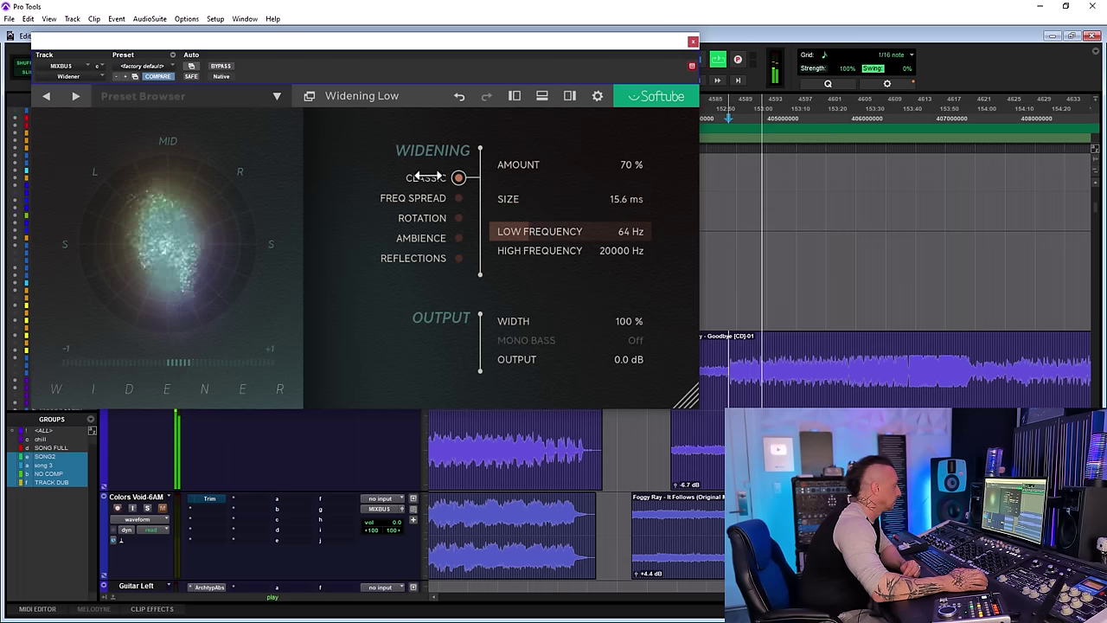
Compare the song with the Widener bypassed and active, then reduce Amount to 39 % and Size to 13.4 ms
click(220, 65)
click(220, 70)
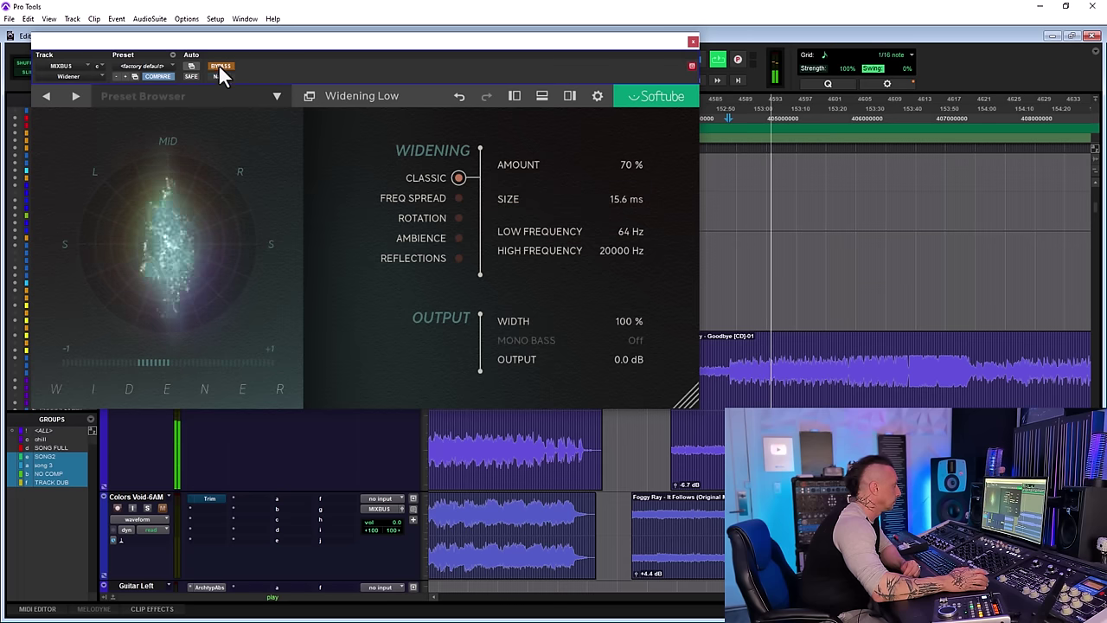
drag(545, 164, 507, 163)
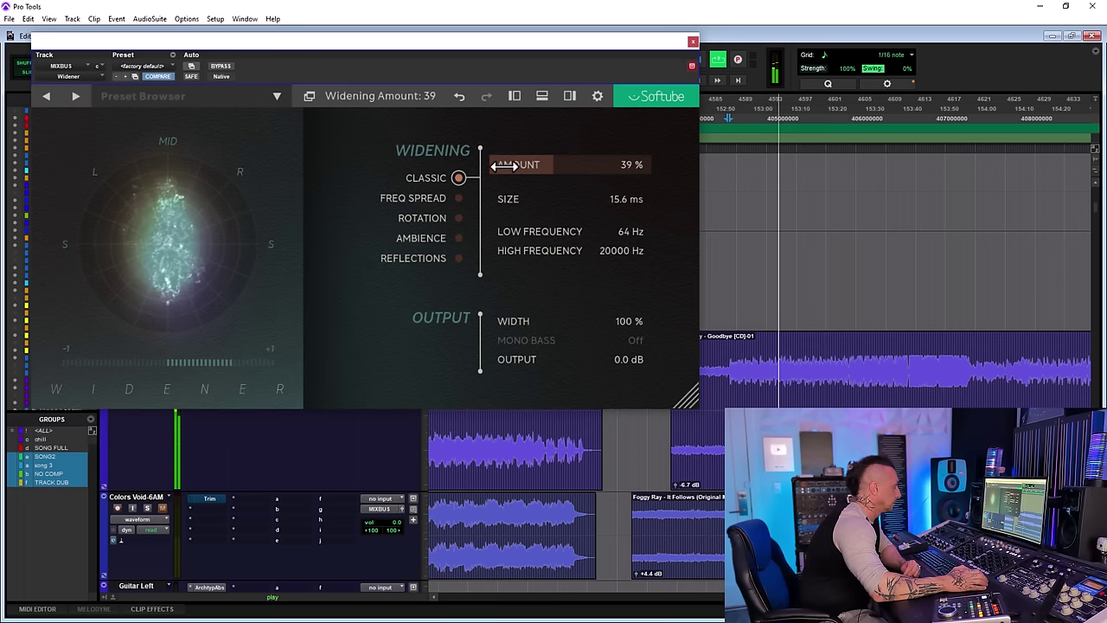
drag(553, 202, 484, 176)
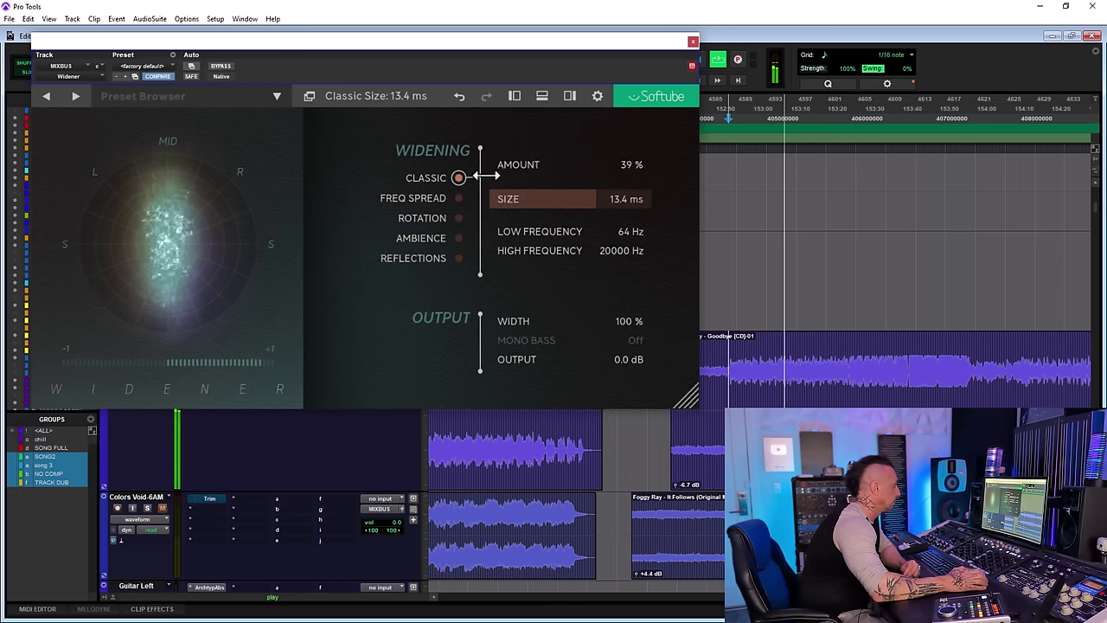
Reduce the Widener's Size to about 2.9 ms, comparing the result against bypass
click(215, 68)
drag(573, 204, 484, 207)
click(219, 67)
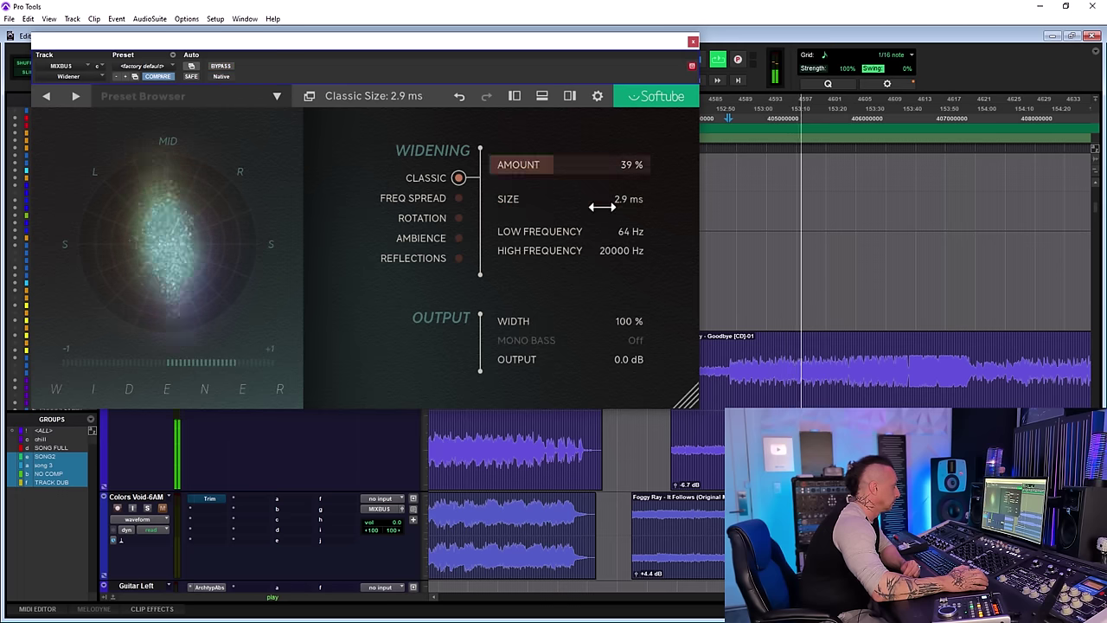
Vary the Classic Amount and Size, settling at 31 % and 16.0 ms, and compare the result against bypass
drag(542, 162, 597, 164)
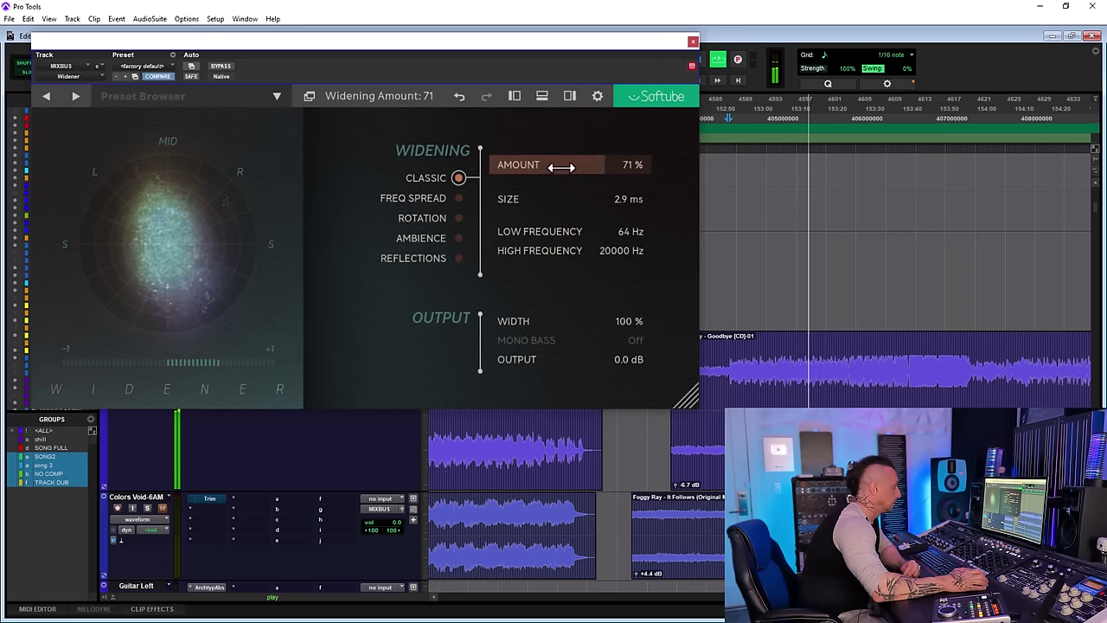
drag(518, 199, 494, 200)
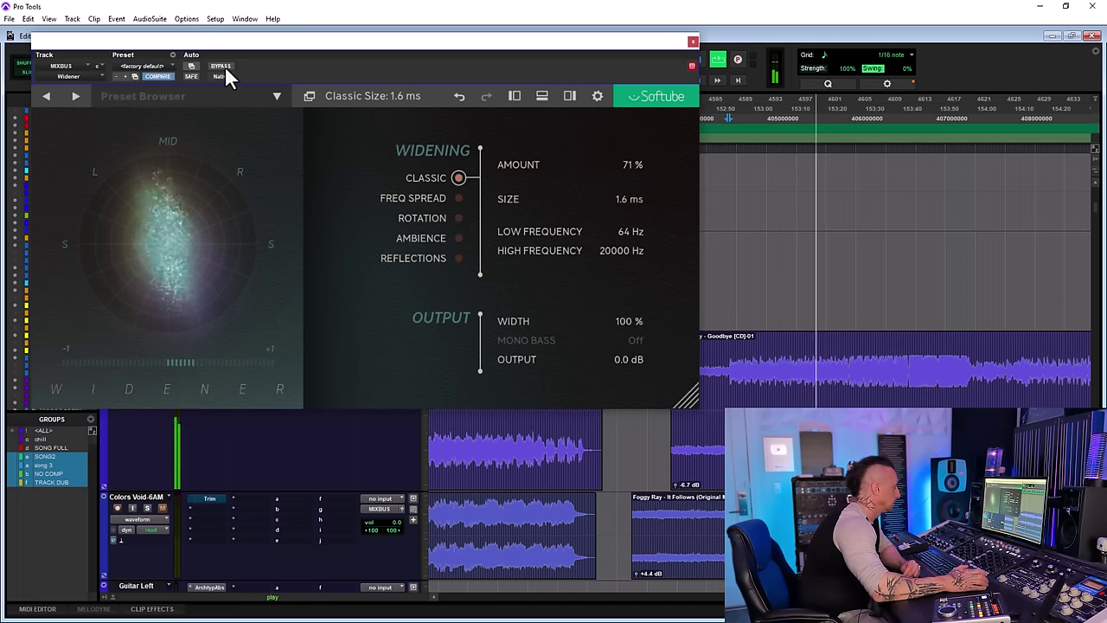
drag(506, 199, 538, 173)
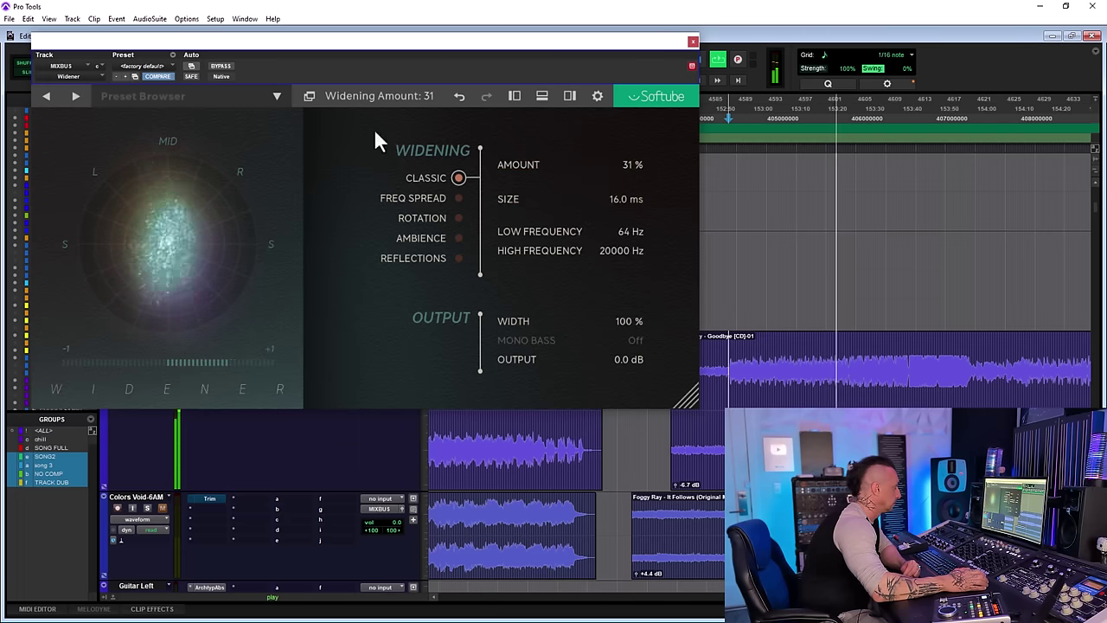
click(221, 66)
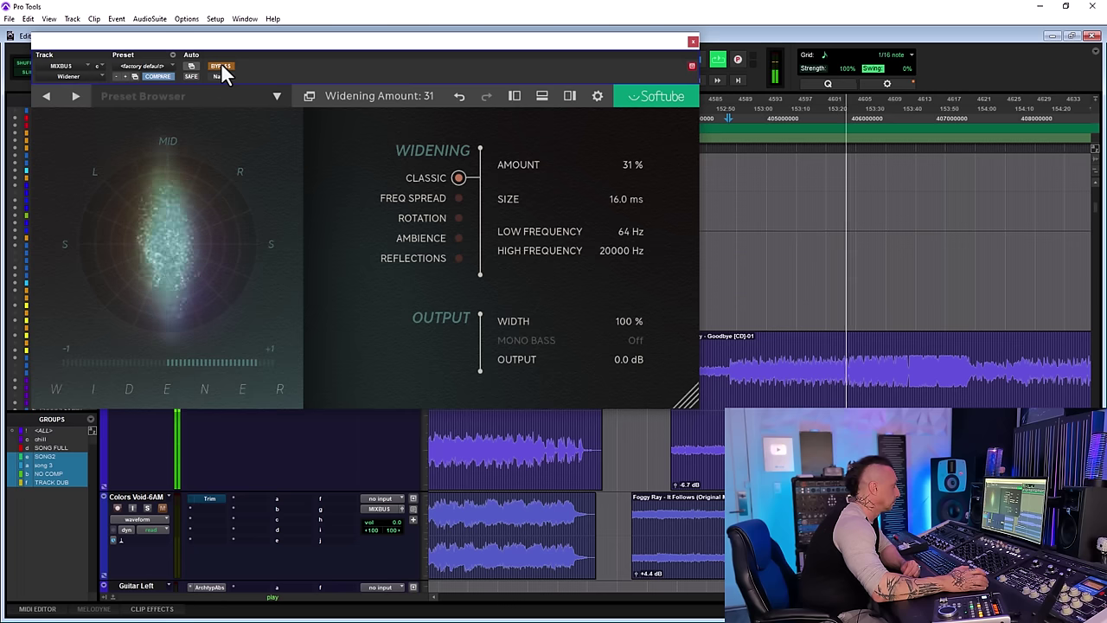
click(222, 67)
Set the Classic Amount to 57 % and Size to 14.9 ms, comparing the song with the Widener bypassed and active
drag(597, 205, 567, 205)
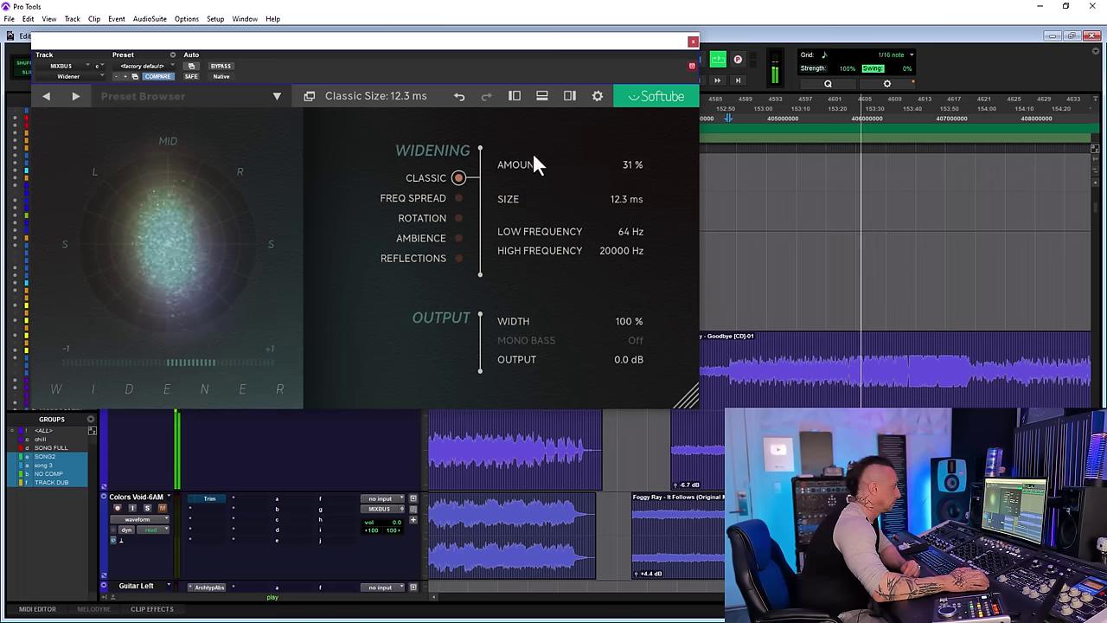
drag(519, 165, 611, 169)
mouse_move(605, 210)
mouse_down()
mouse_move(528, 211)
mouse_move(519, 199)
mouse_move(635, 199)
mouse_move(621, 200)
mouse_up()
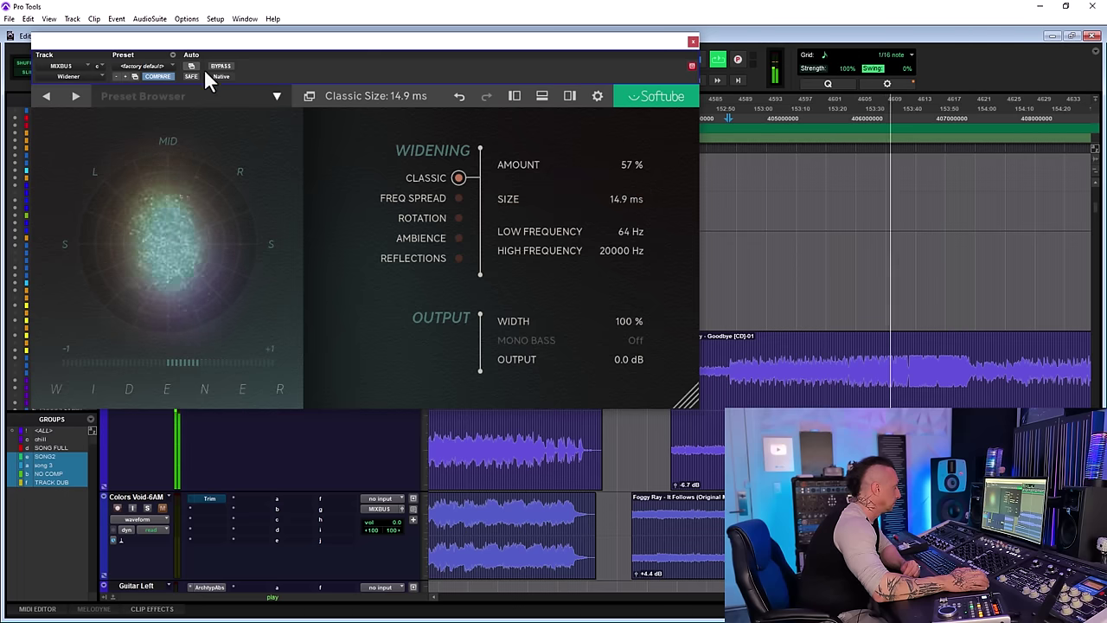
click(218, 65)
click(218, 65)
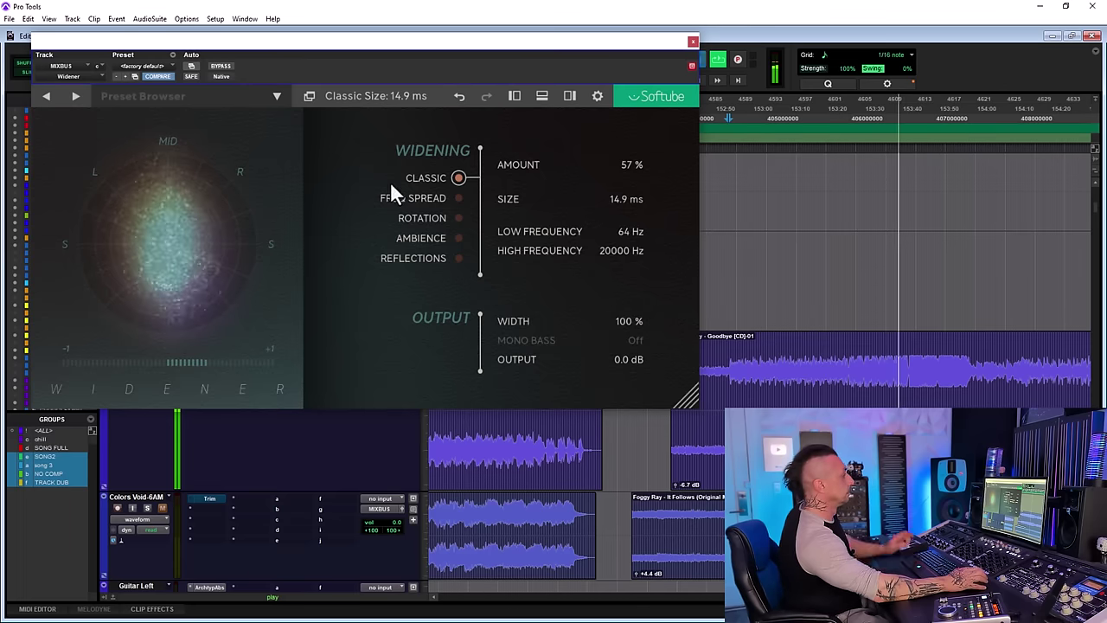
Stop playback and set the Classic Amount to 24 % and Size to 16.3 ms
key(space)
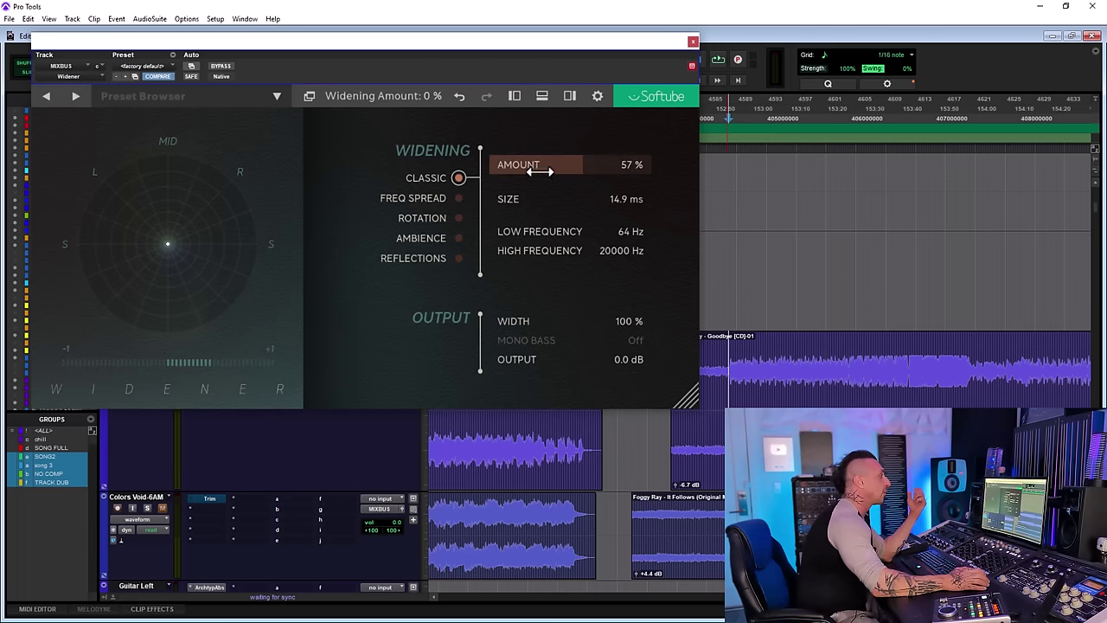
scroll(531, 198, up, 3)
scroll(571, 164, up, 5)
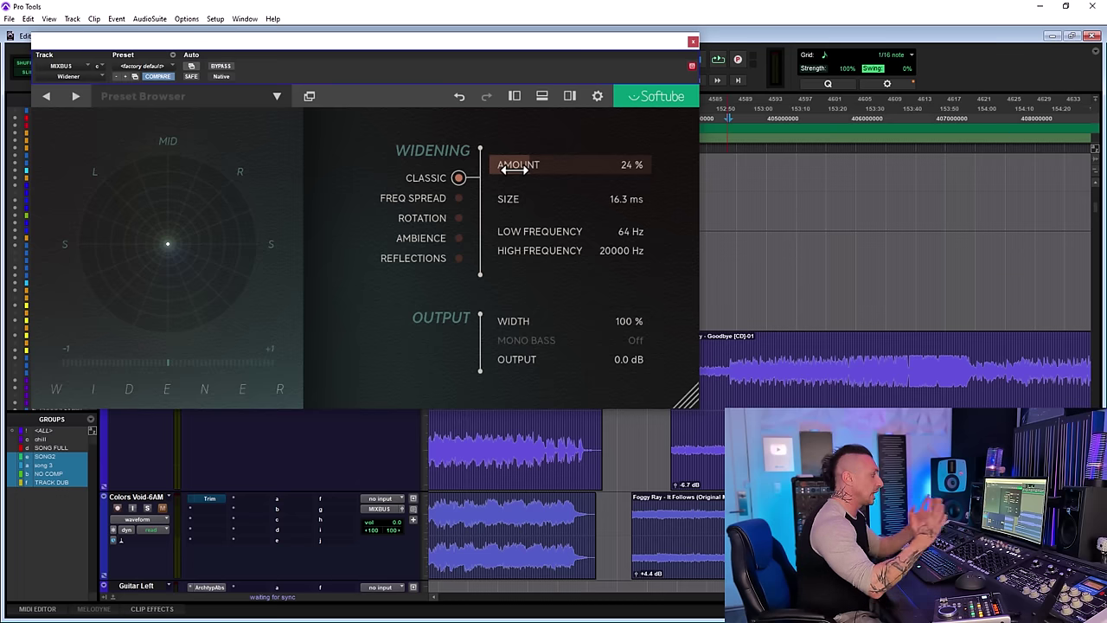
Switch the widening mode to Freq Spread and set Amount to 33 %, comparing Flip Sides on and off and the bypassed sound
click(432, 207)
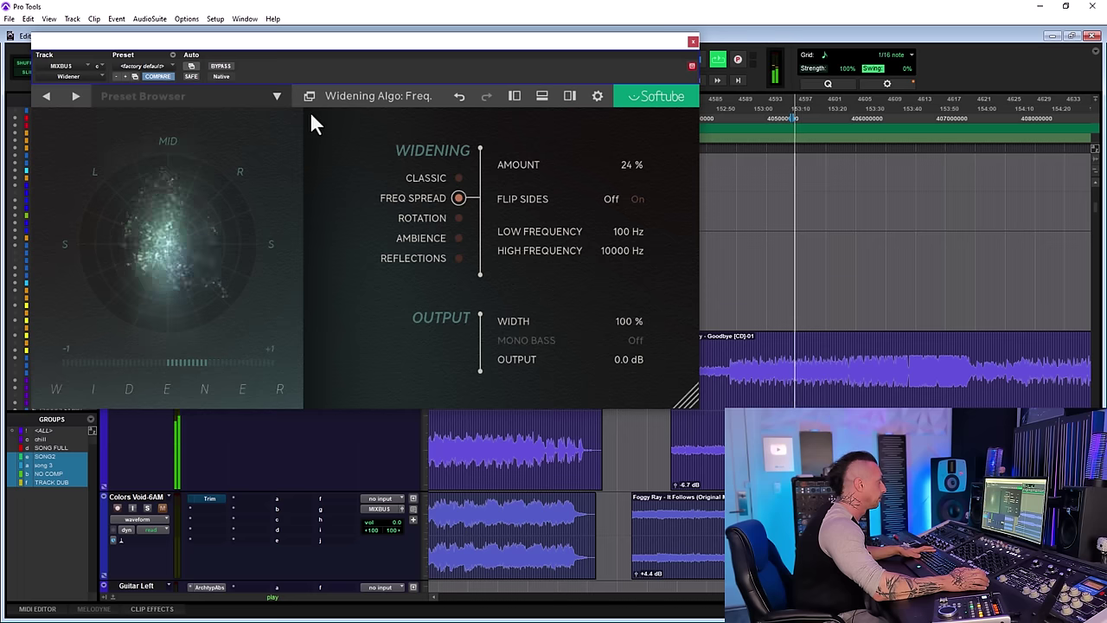
click(641, 207)
mouse_move(508, 164)
mouse_down()
mouse_move(622, 172)
mouse_move(469, 176)
mouse_move(608, 164)
mouse_move(528, 180)
mouse_move(519, 165)
mouse_move(581, 165)
mouse_move(527, 167)
mouse_up()
click(610, 200)
click(638, 201)
click(221, 67)
click(612, 199)
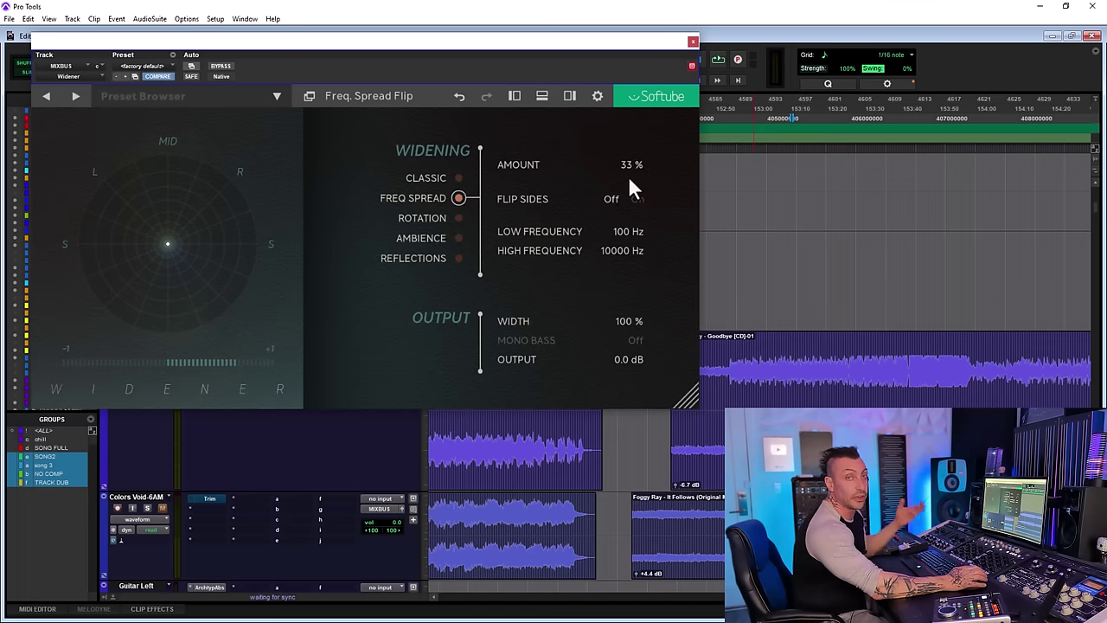
With Inst 6 soloed, re-enable the Widener and set the Freq Spread Amount to 77 % with Flip Sides on
click(692, 41)
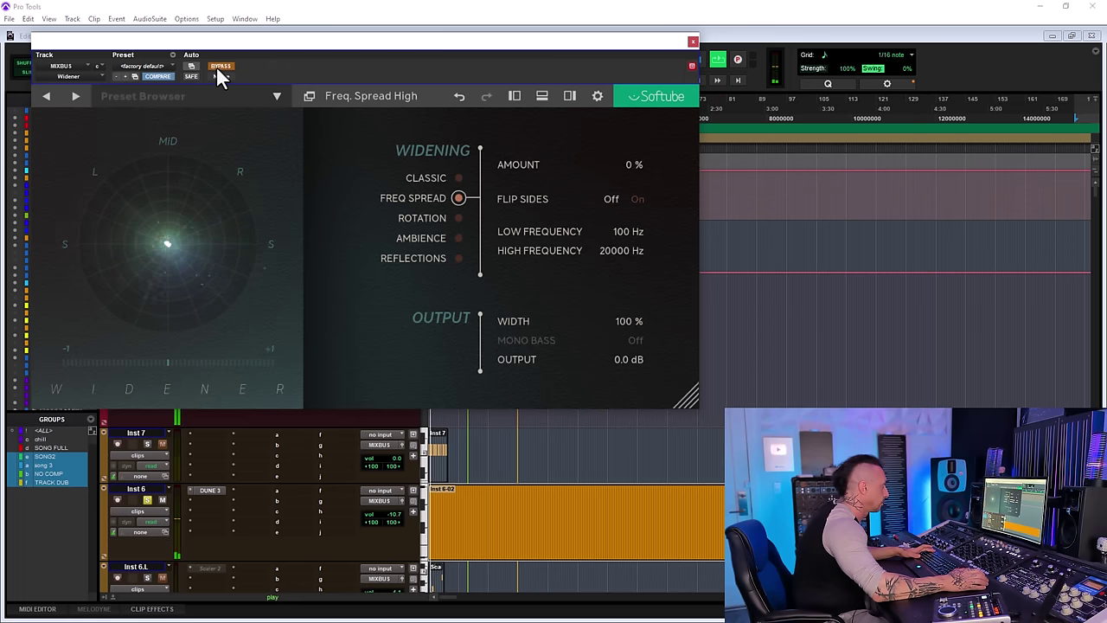
click(218, 67)
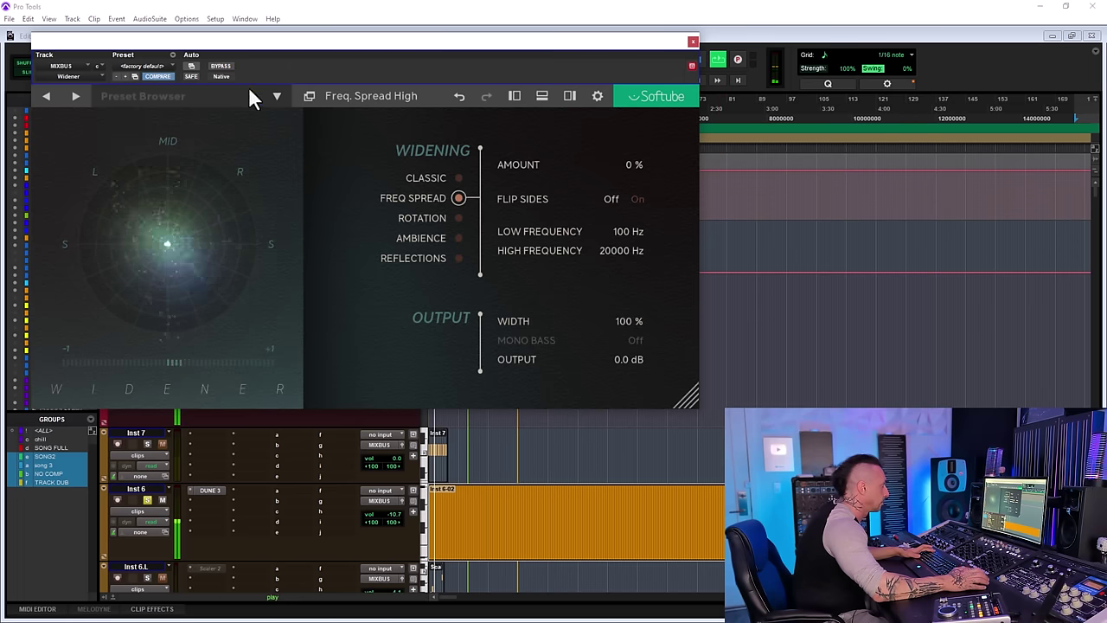
drag(510, 163, 633, 166)
click(637, 199)
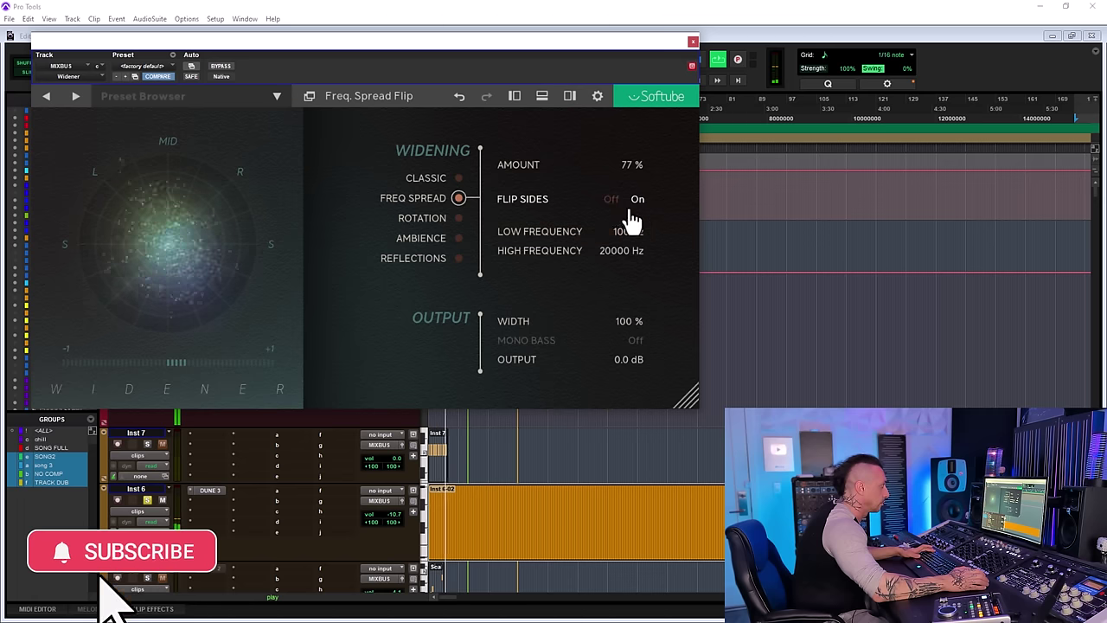
Lower Amount to 54 % while toggling Flip Sides, and try an output Width of 168 % before resetting it to 100 %
click(612, 203)
drag(614, 172, 591, 170)
click(636, 200)
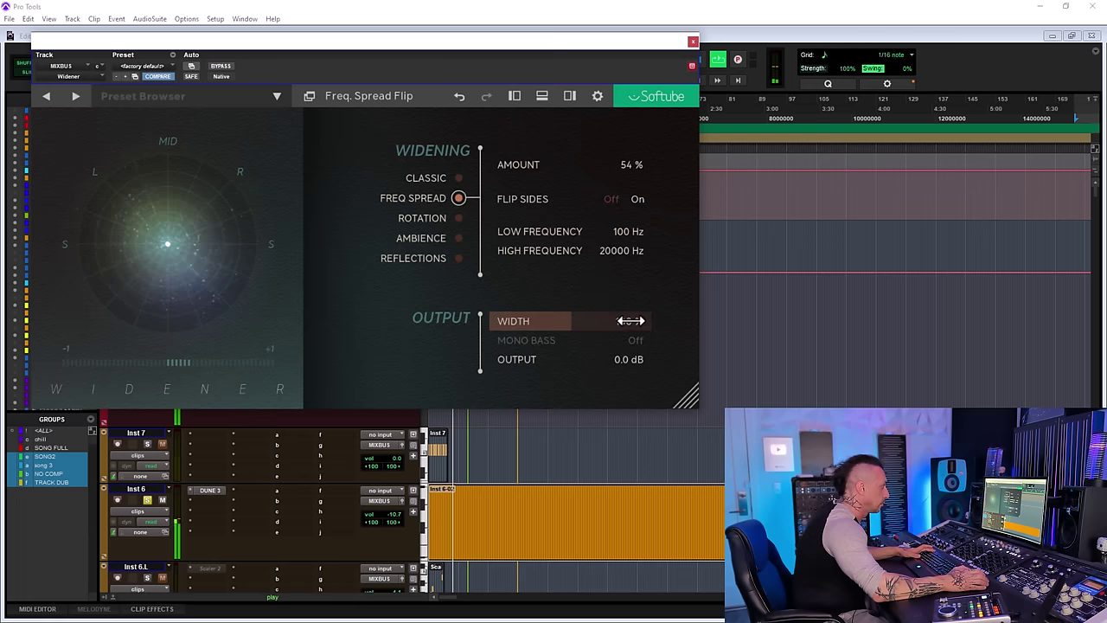
mouse_move(631, 321)
mouse_down()
mouse_move(597, 321)
mouse_move(649, 321)
mouse_up()
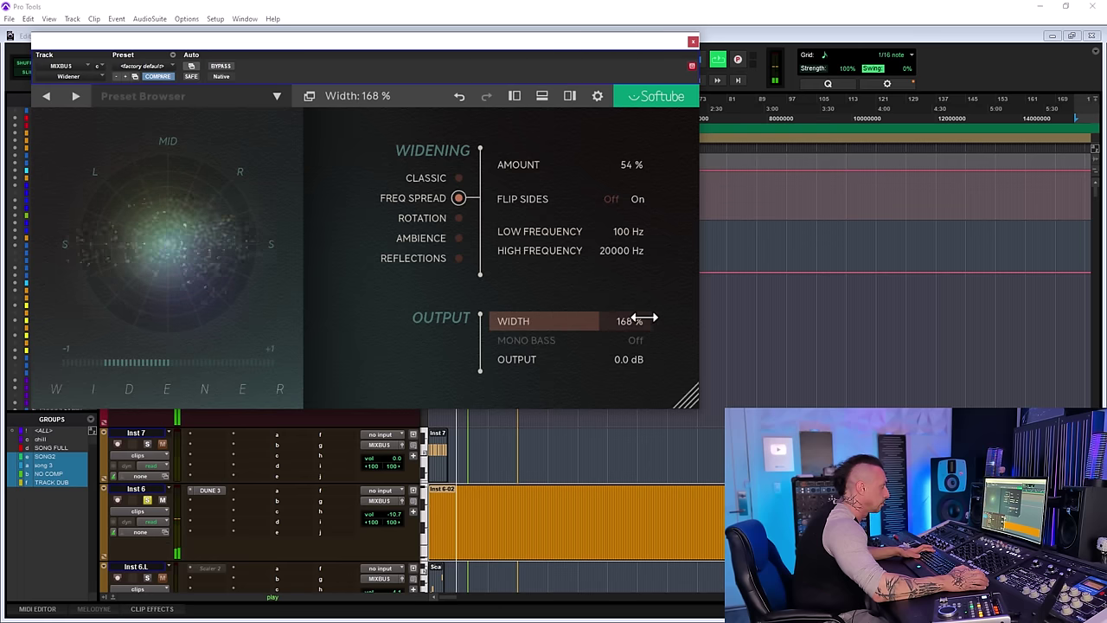
double_click(631, 321)
Set Amount to 83 % with Flip Sides on, Low Frequency to 6174 Hz and High Frequency to 5424 Hz, checking against bypass
click(611, 199)
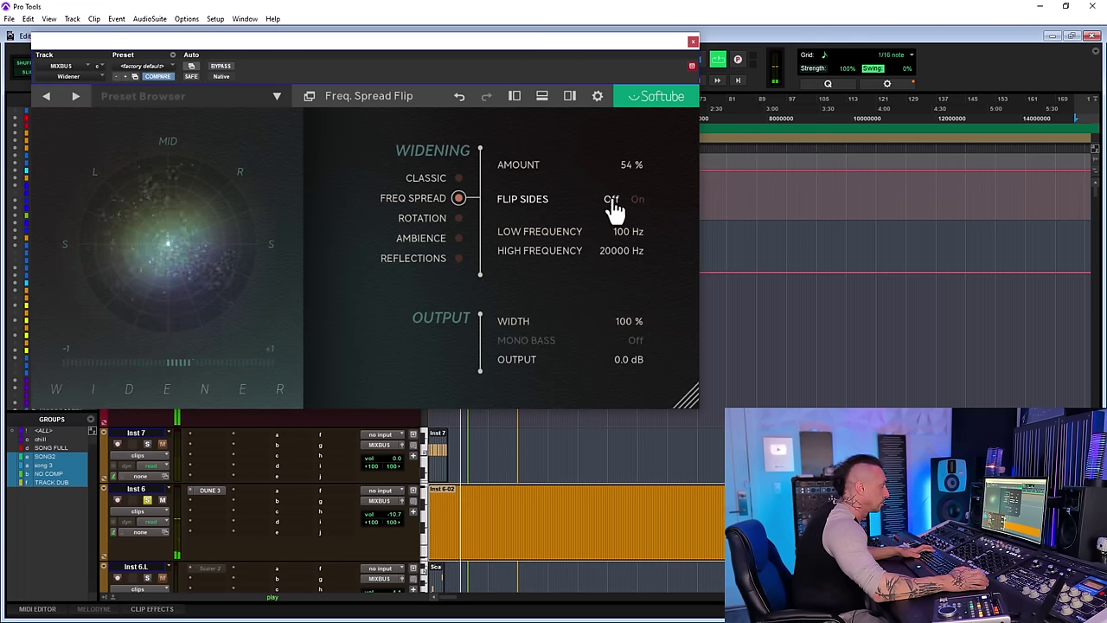
drag(627, 164, 678, 172)
click(637, 199)
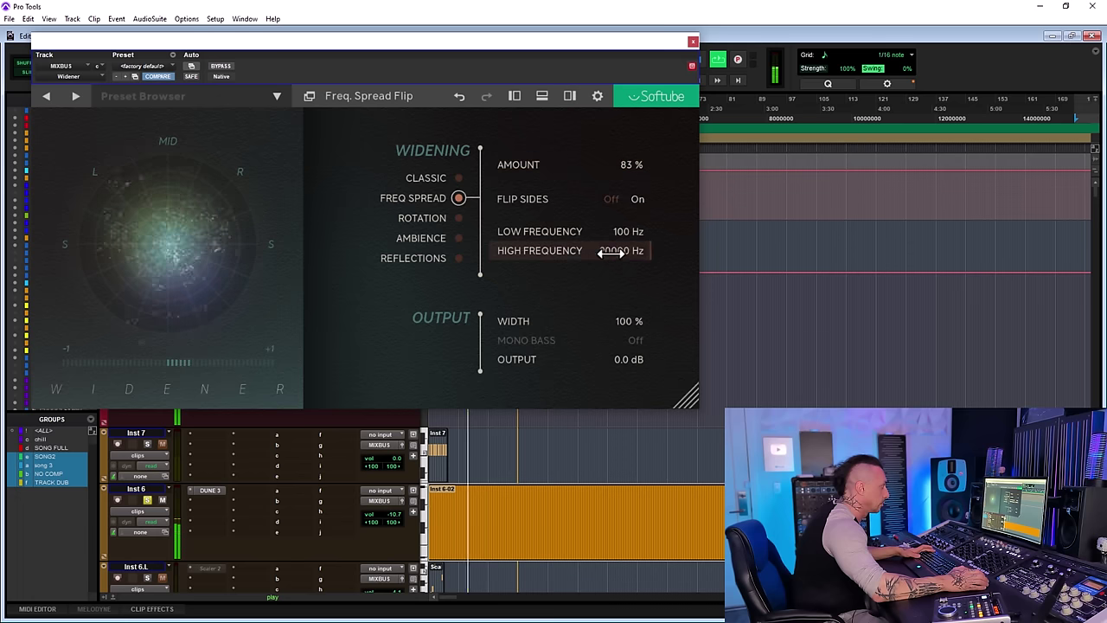
drag(613, 250, 629, 230)
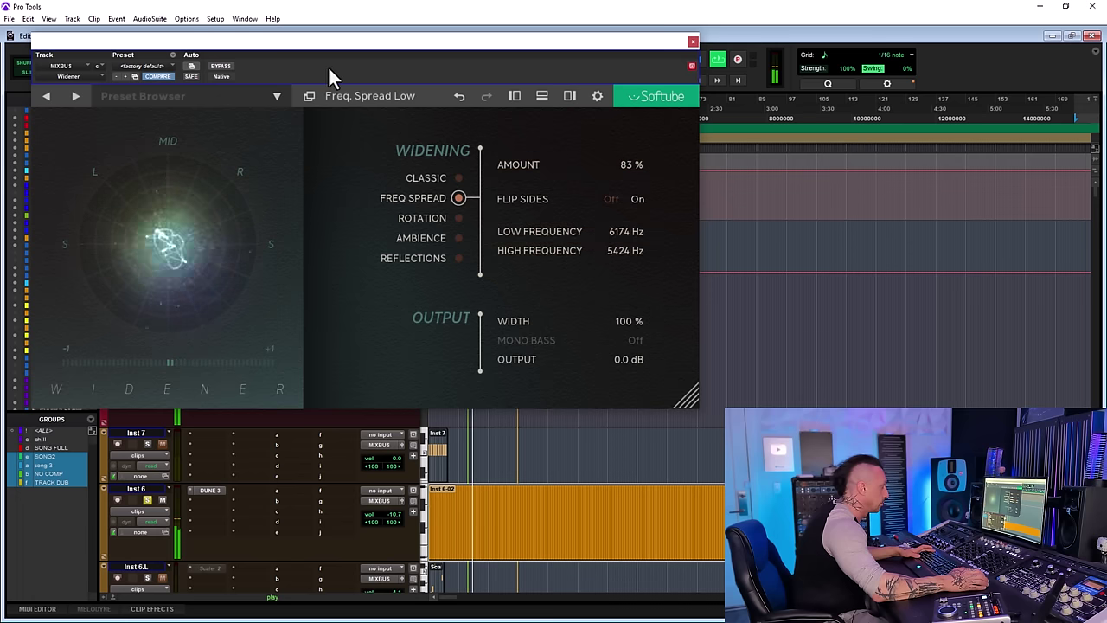
click(217, 66)
Restore the Freq Spread range to 100 Hz and 20000 Hz, turn Flip Sides off and reduce Amount to 4 %
drag(563, 230, 493, 234)
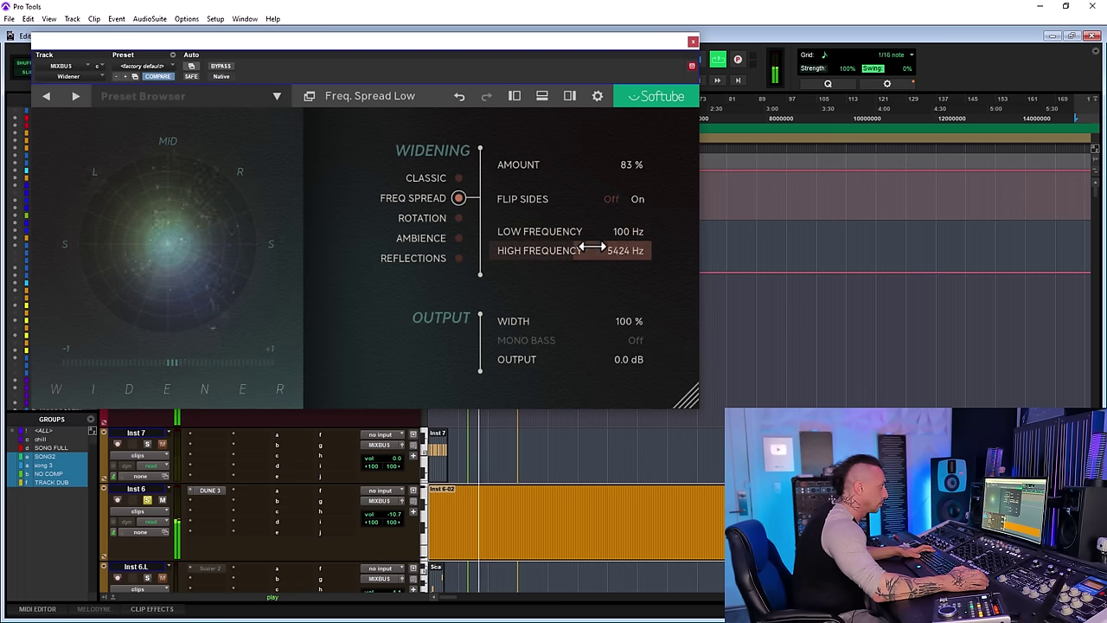
drag(592, 246, 695, 242)
click(614, 199)
drag(622, 174, 563, 171)
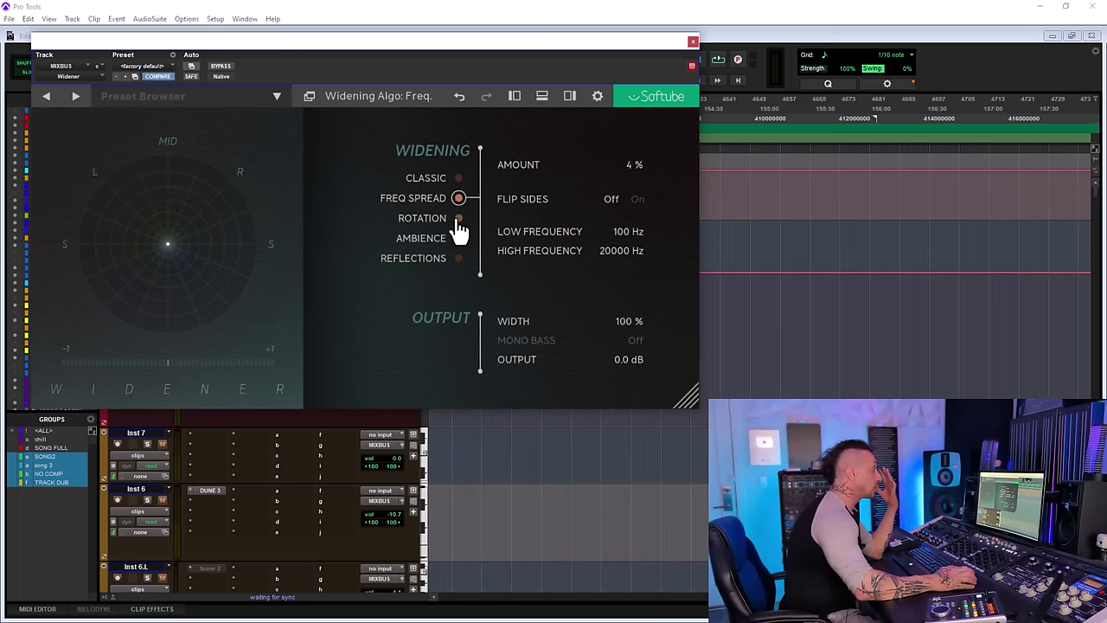
Switch to Rotation mode on the playing song and set Amount to 82 %, Emphasis to 4338 Hz and Flip Sides on
click(458, 218)
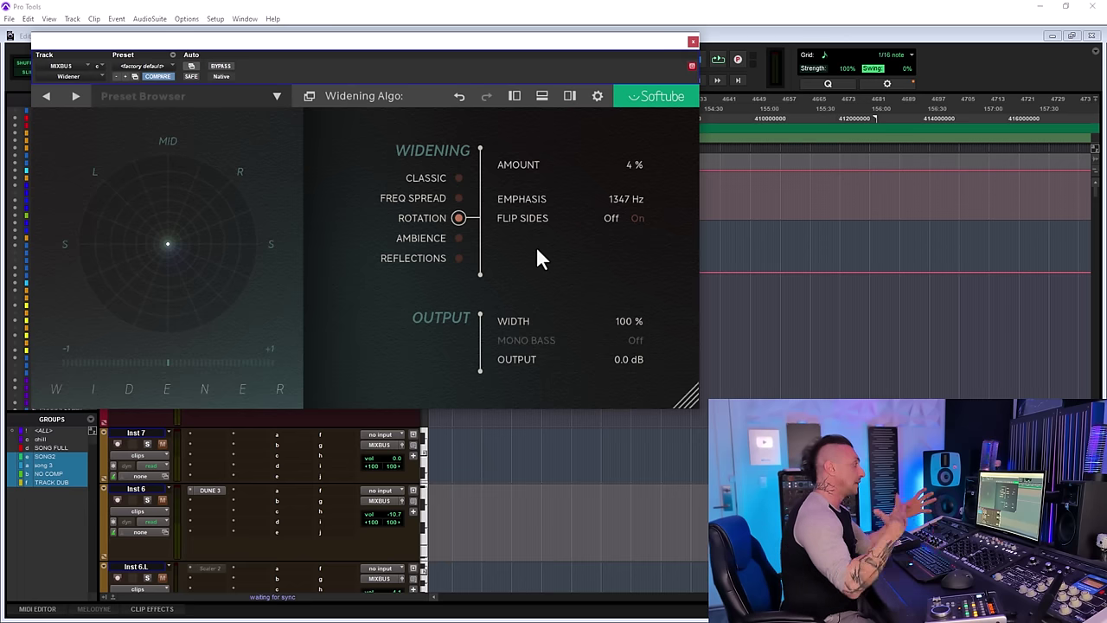
key(space)
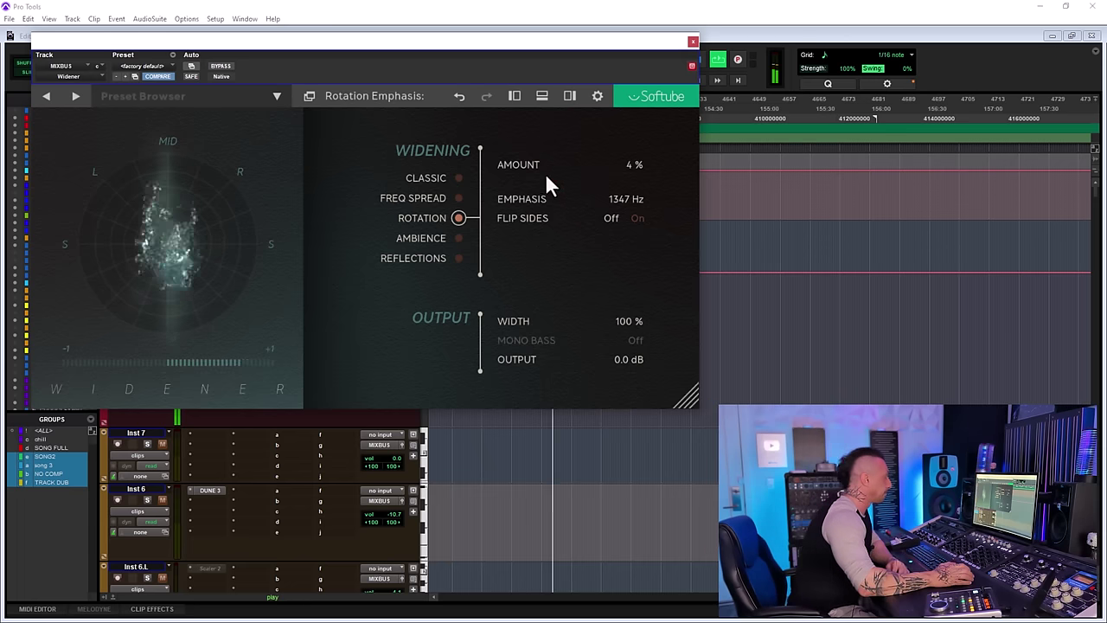
drag(510, 164, 702, 200)
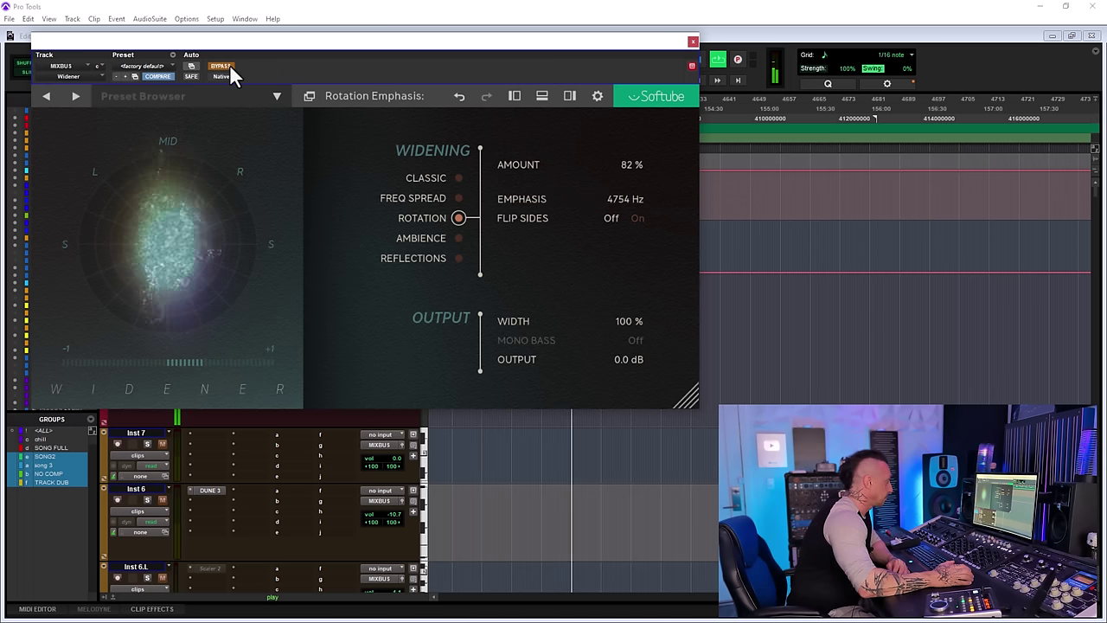
drag(519, 208, 567, 220)
click(636, 221)
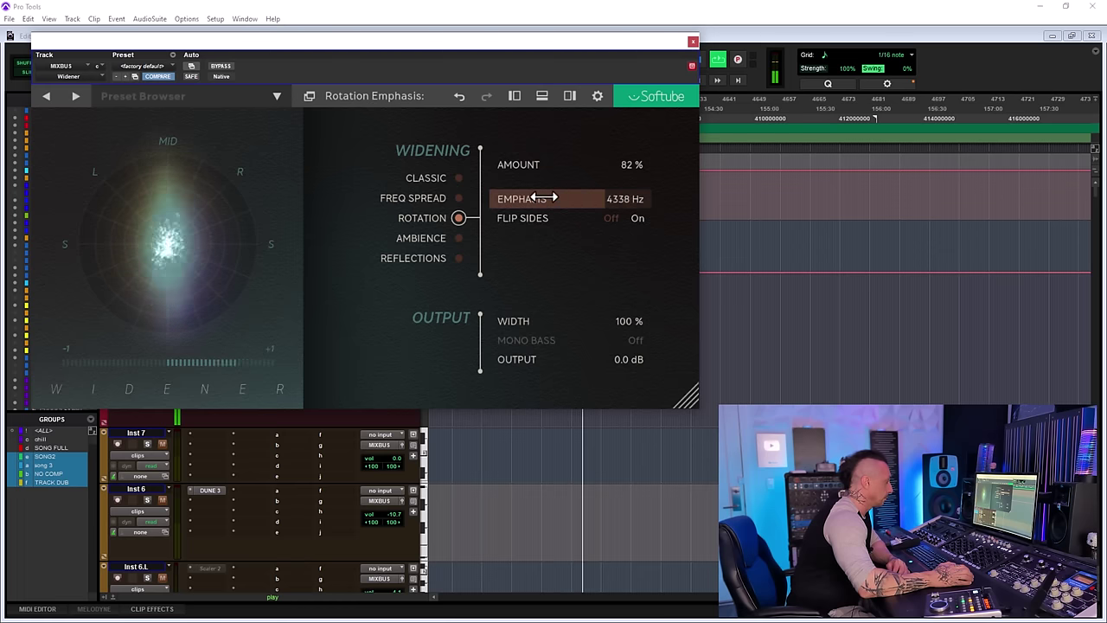
Adjust Rotation to Amount 74 % and Emphasis 4281 Hz, comparing Flip Sides off and on and the bypassed sound
drag(558, 163, 383, 173)
drag(531, 199, 547, 166)
click(609, 221)
click(637, 220)
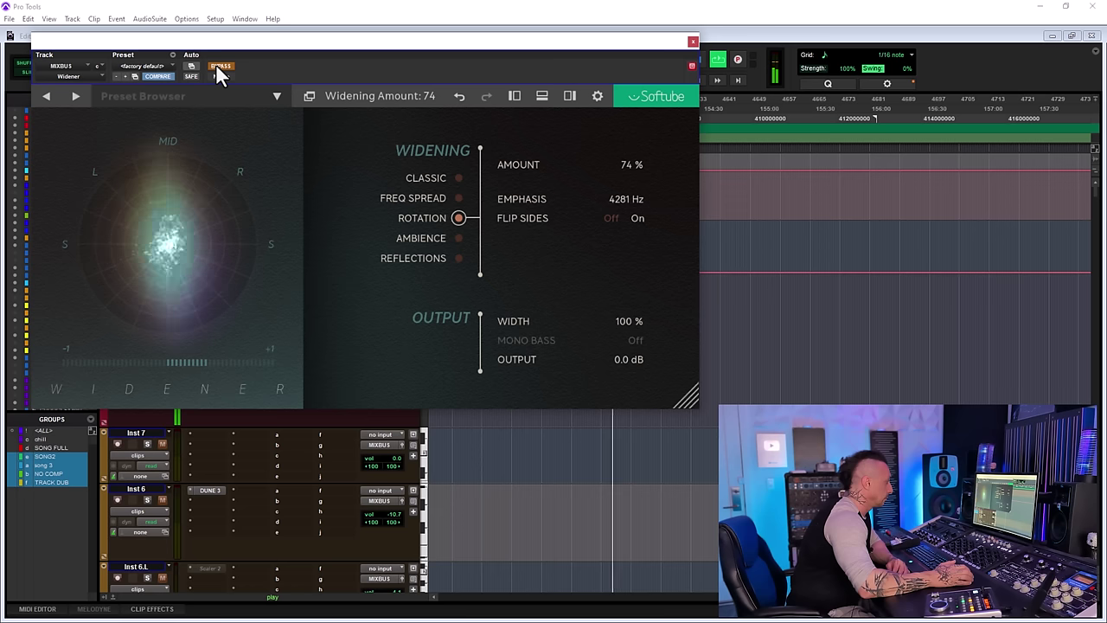
click(220, 66)
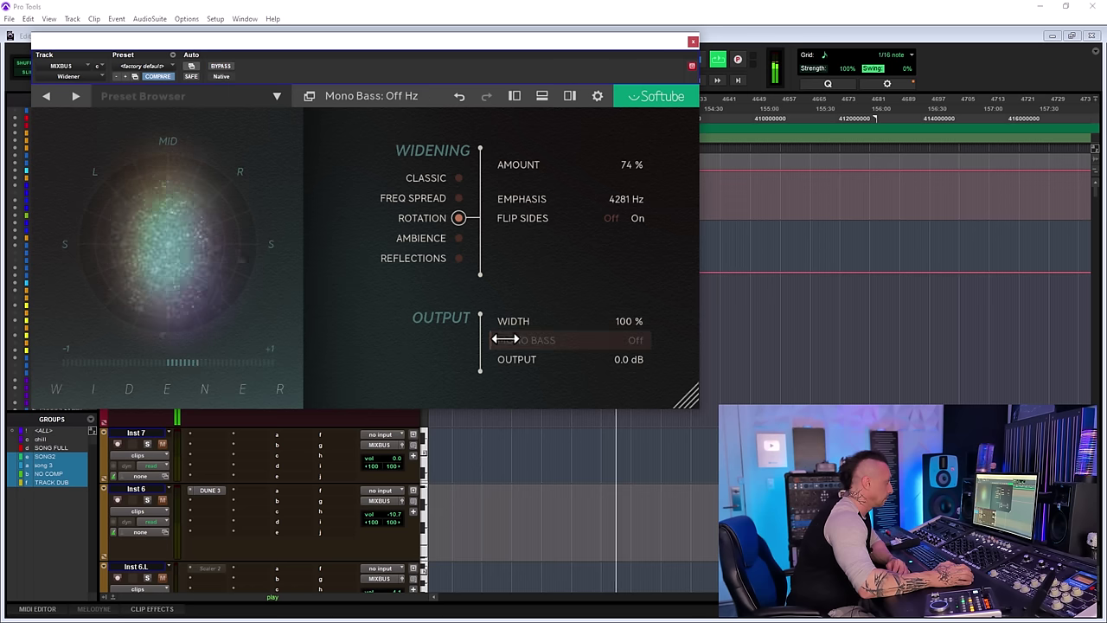
Set Mono Bass to 69 Hz and lower the Rotation Amount to 59 %, comparing against bypass
drag(529, 339, 546, 339)
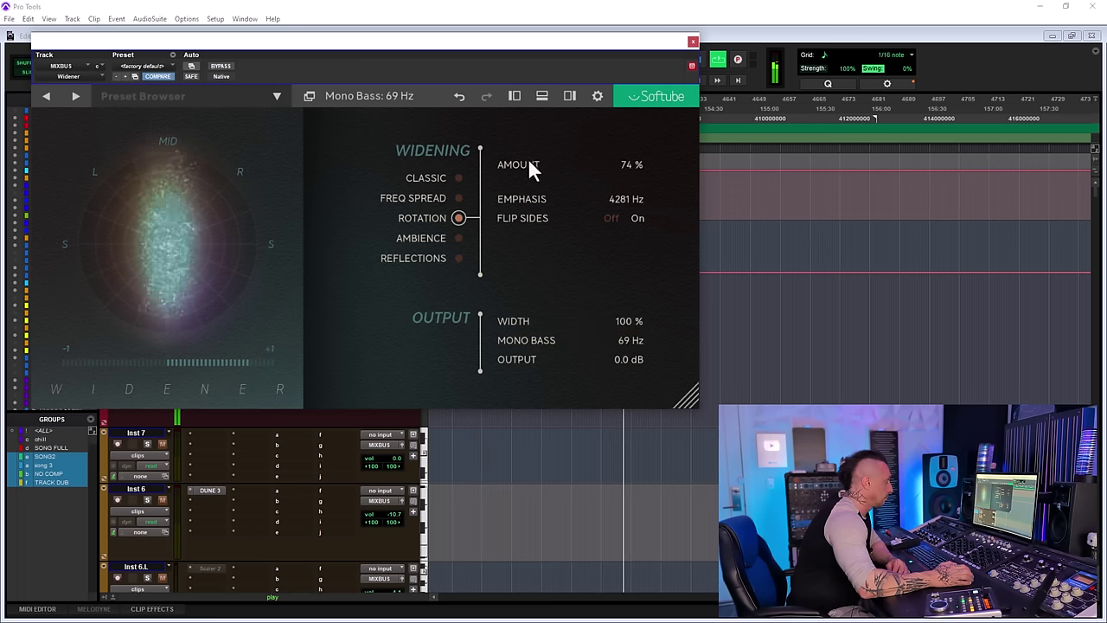
drag(528, 161, 534, 165)
click(222, 67)
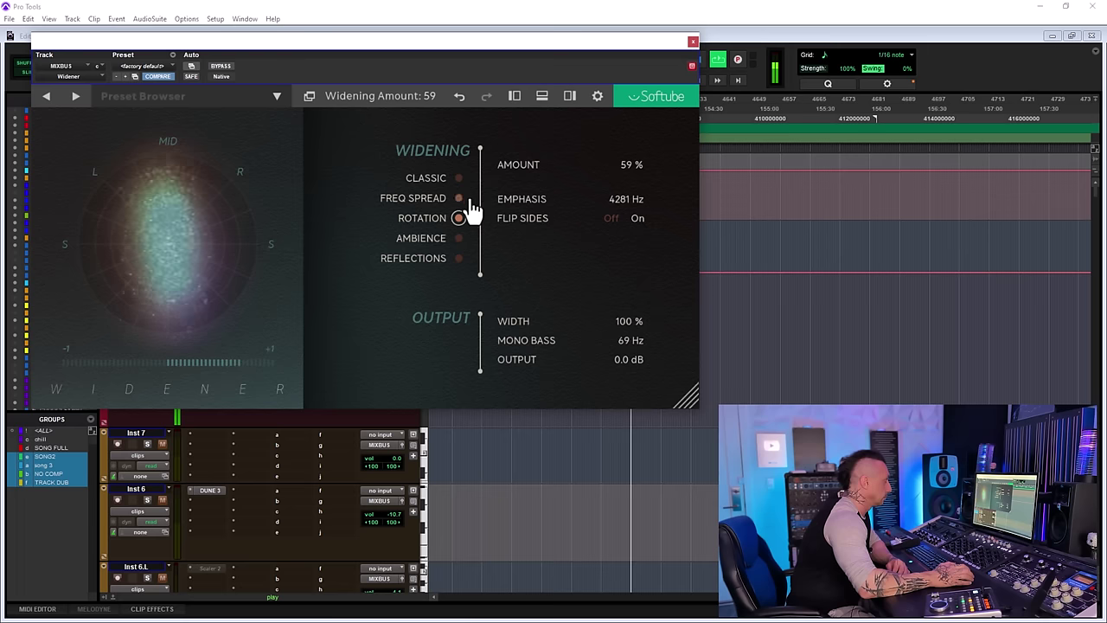
Raise the Rotation Emphasis to 5786 Hz and Amount to 83 %, switching Flip Sides off and back on
drag(556, 198, 563, 168)
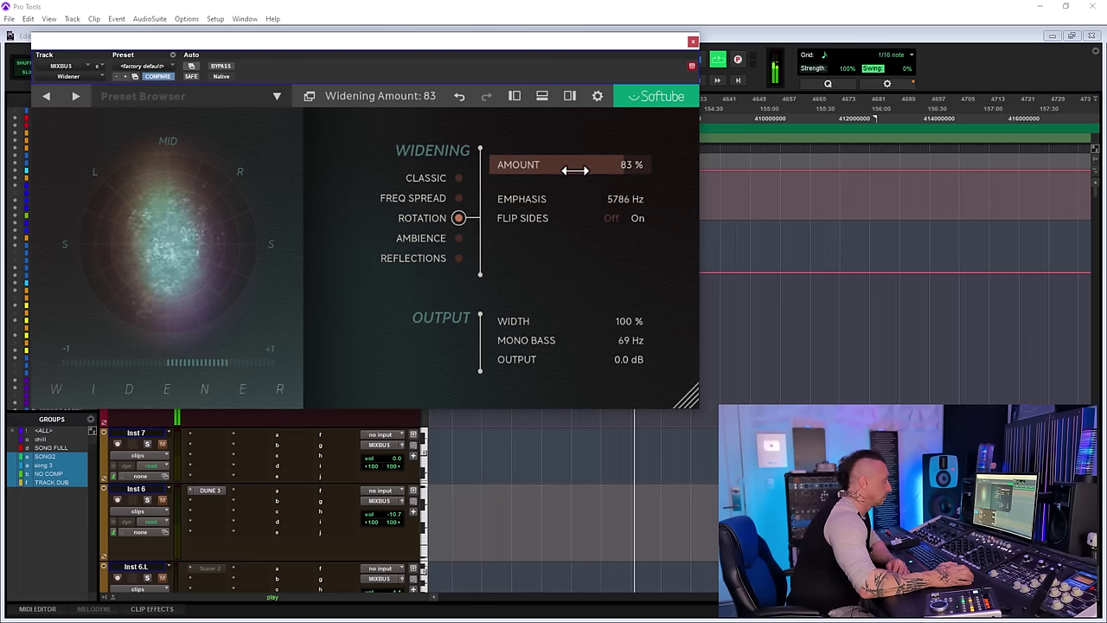
click(609, 220)
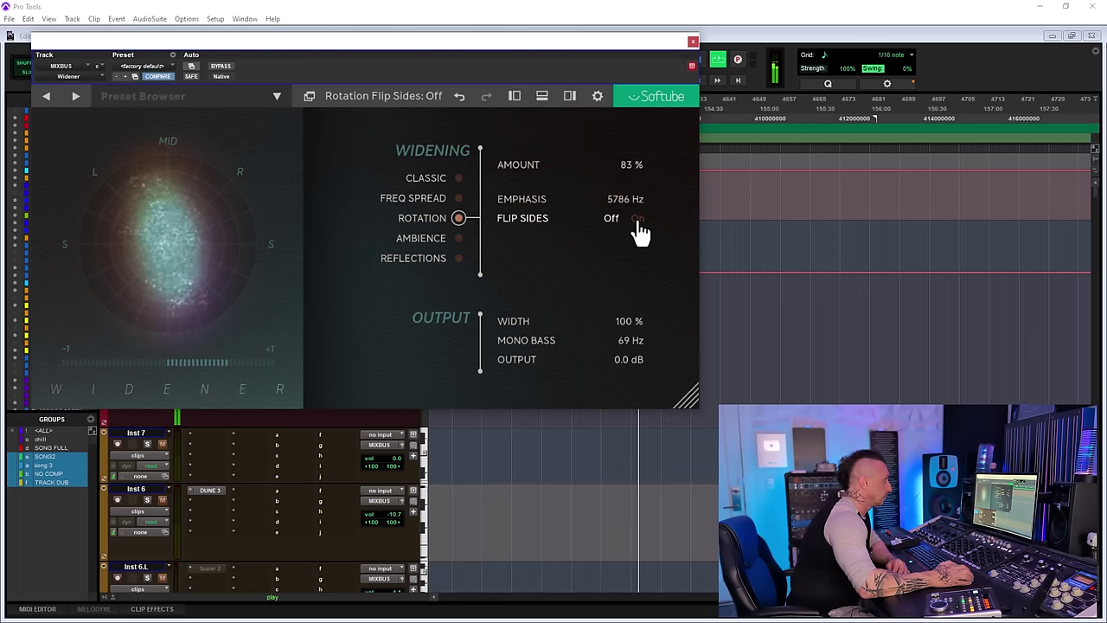
click(638, 219)
Set Emphasis to 3126 Hz, Mono Bass to 56 Hz and Amount to 40 %, compare against bypass and stop playback
drag(553, 164, 591, 205)
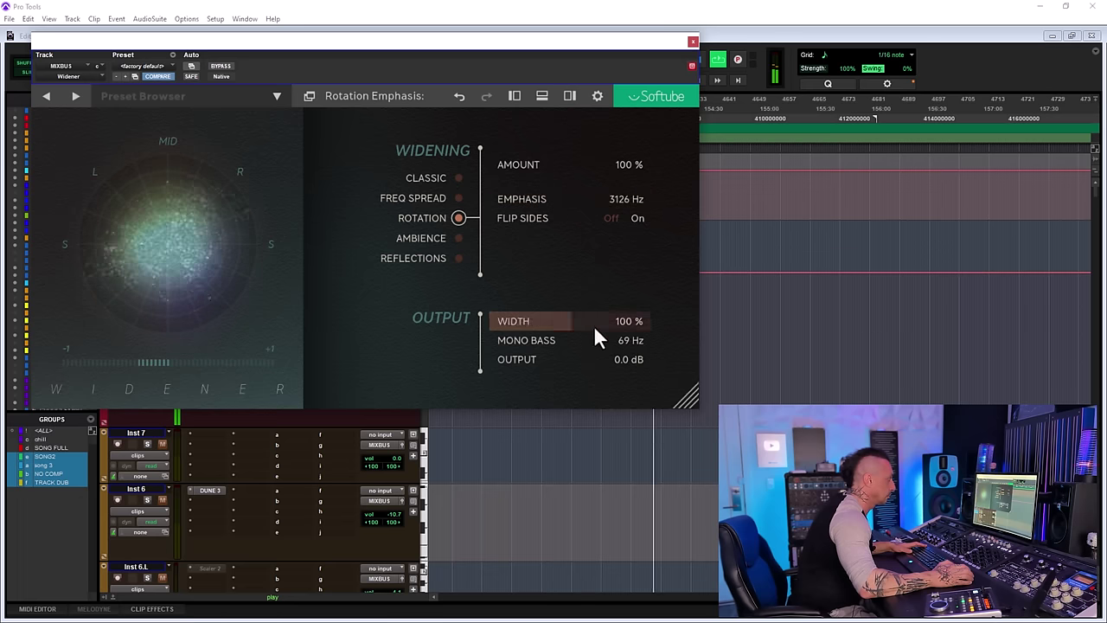
drag(617, 340, 601, 340)
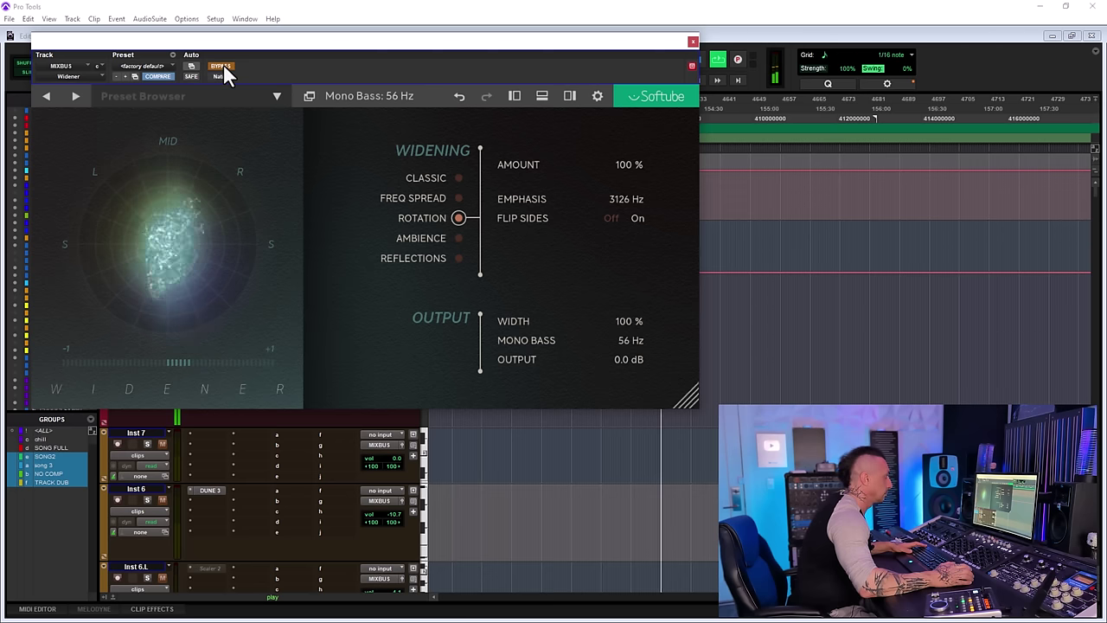
mouse_move(519, 164)
mouse_down()
mouse_move(476, 174)
mouse_move(524, 163)
mouse_up()
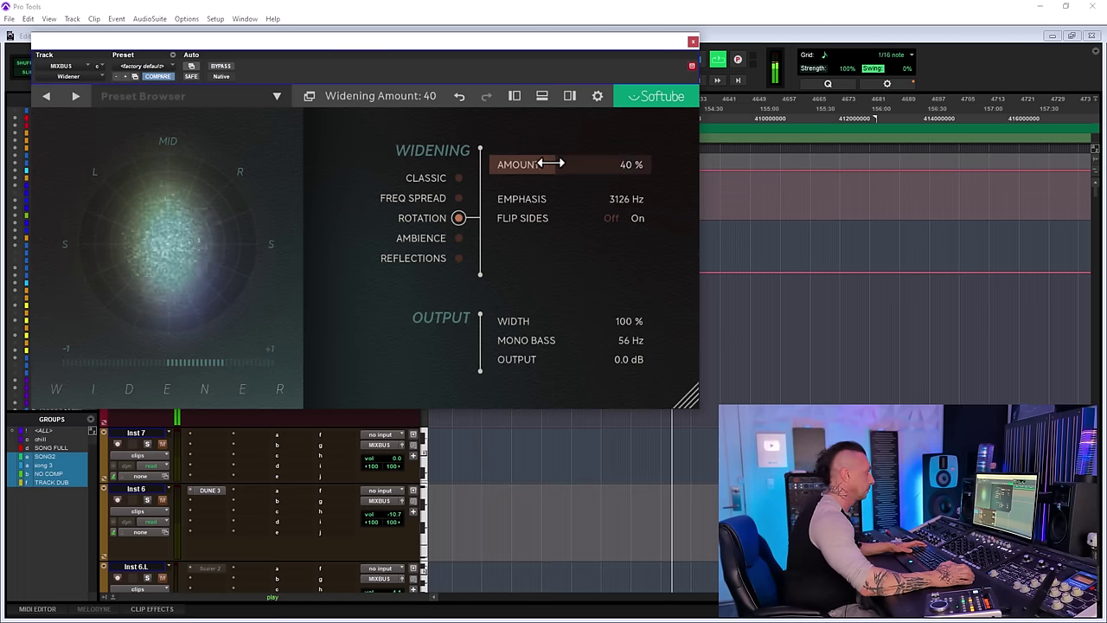
click(222, 69)
key(space)
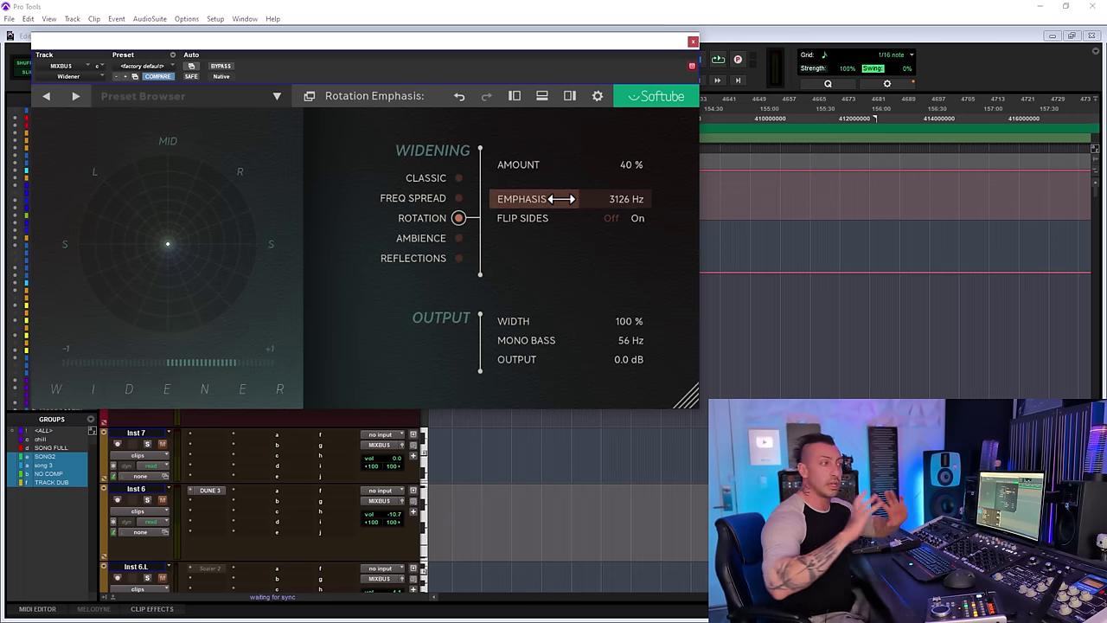
Switch to Ambience with Amount 62 %, Size 93 %, Low Frequency 44 Hz and Mono Bass 49 Hz, comparing against the bypassed sound
click(459, 240)
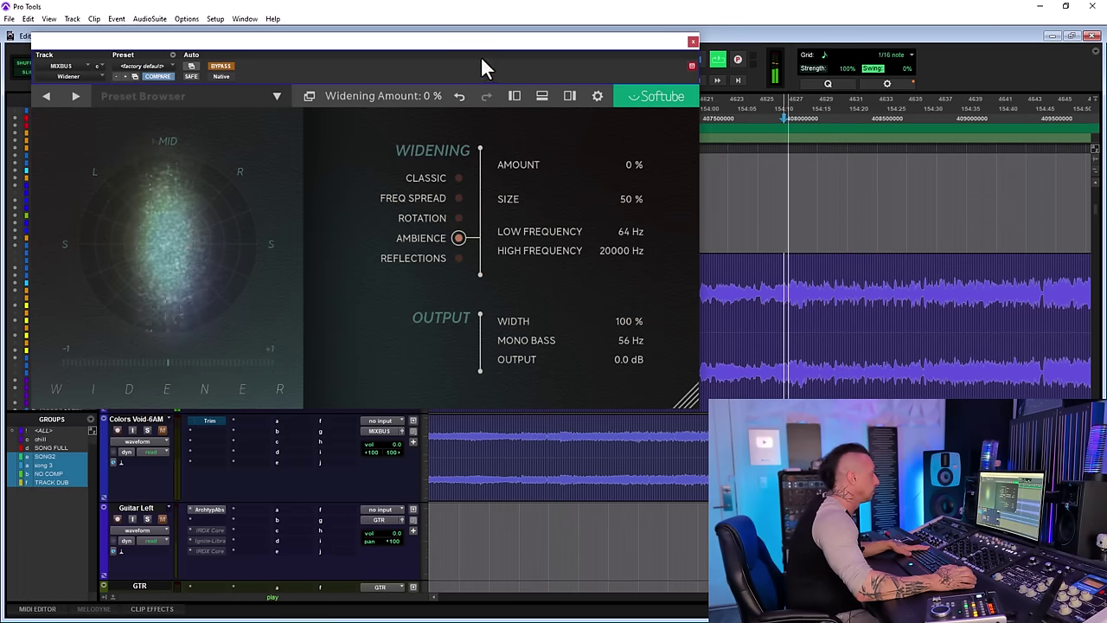
click(223, 67)
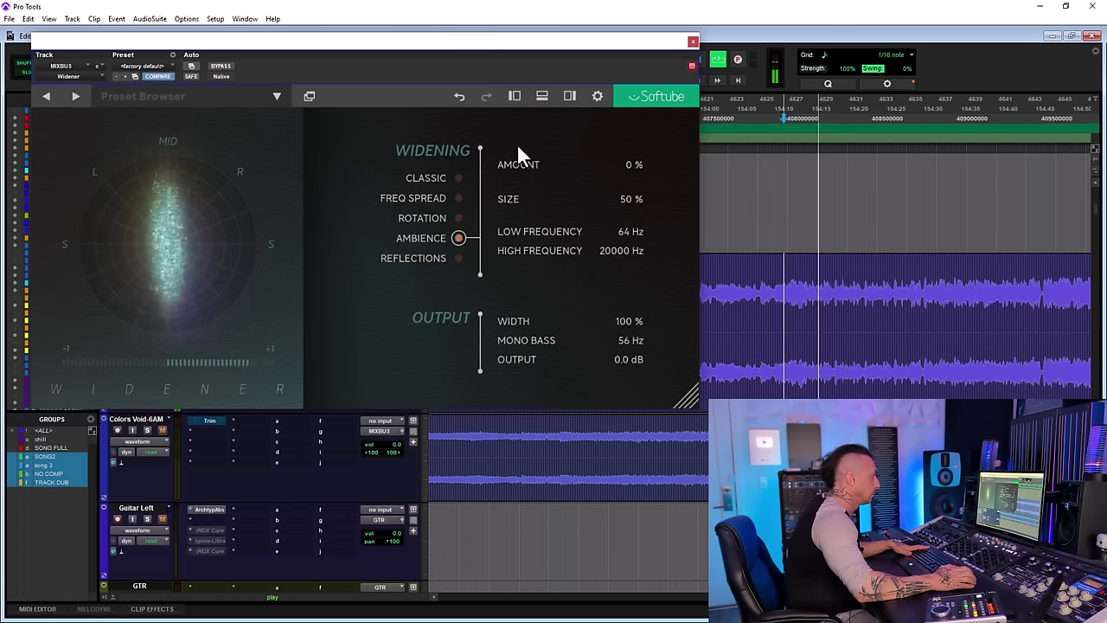
drag(513, 167, 543, 166)
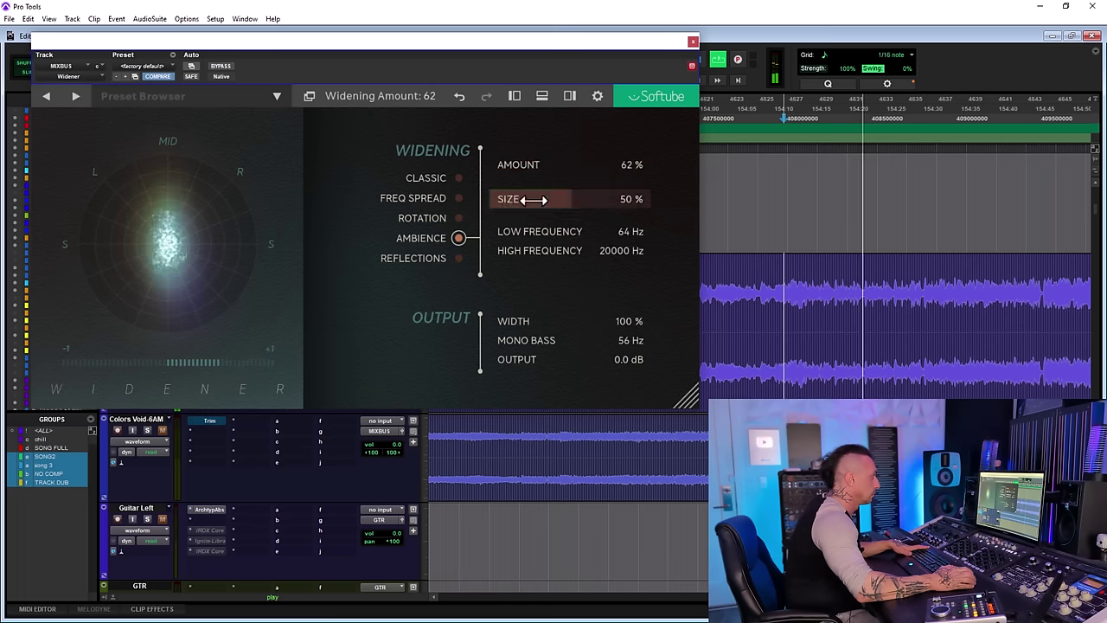
drag(507, 230, 575, 201)
drag(594, 340, 581, 342)
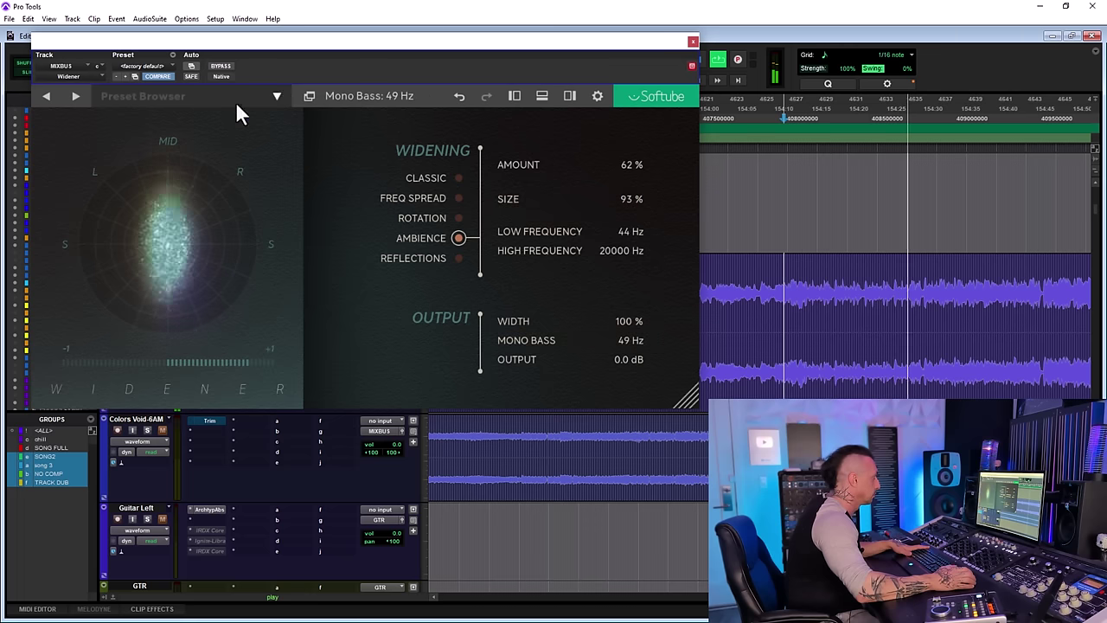
click(221, 66)
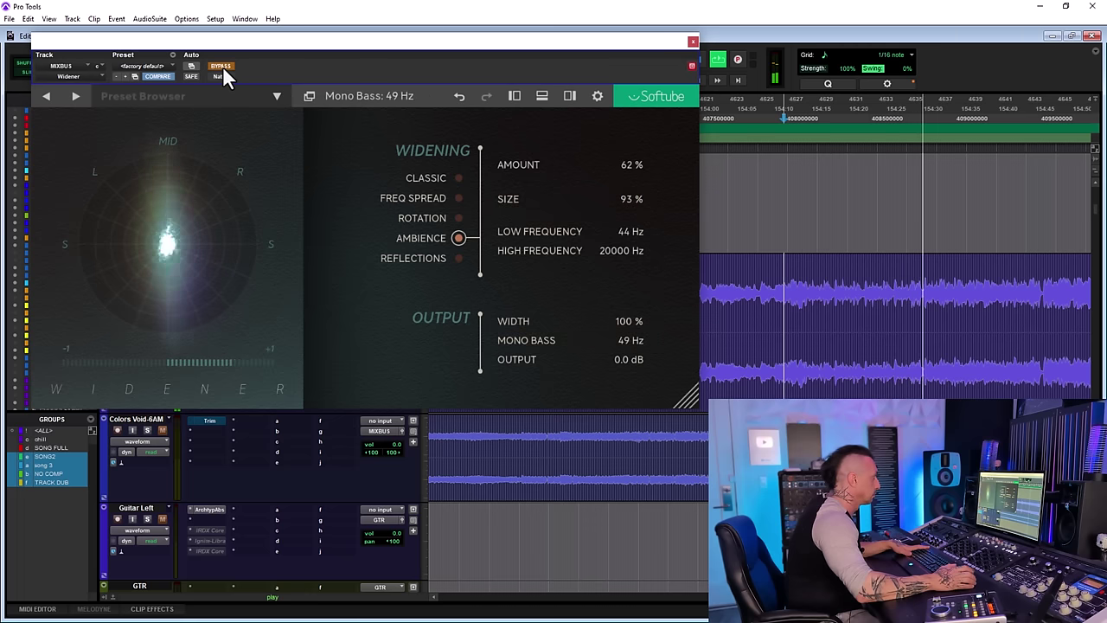
Set Ambience Size to 59 %, Low Frequency to 88 Hz and Amount to 29 %, toggling bypass to compare
drag(593, 164, 512, 215)
drag(515, 231, 545, 213)
drag(534, 165, 644, 165)
drag(531, 191, 534, 163)
click(221, 68)
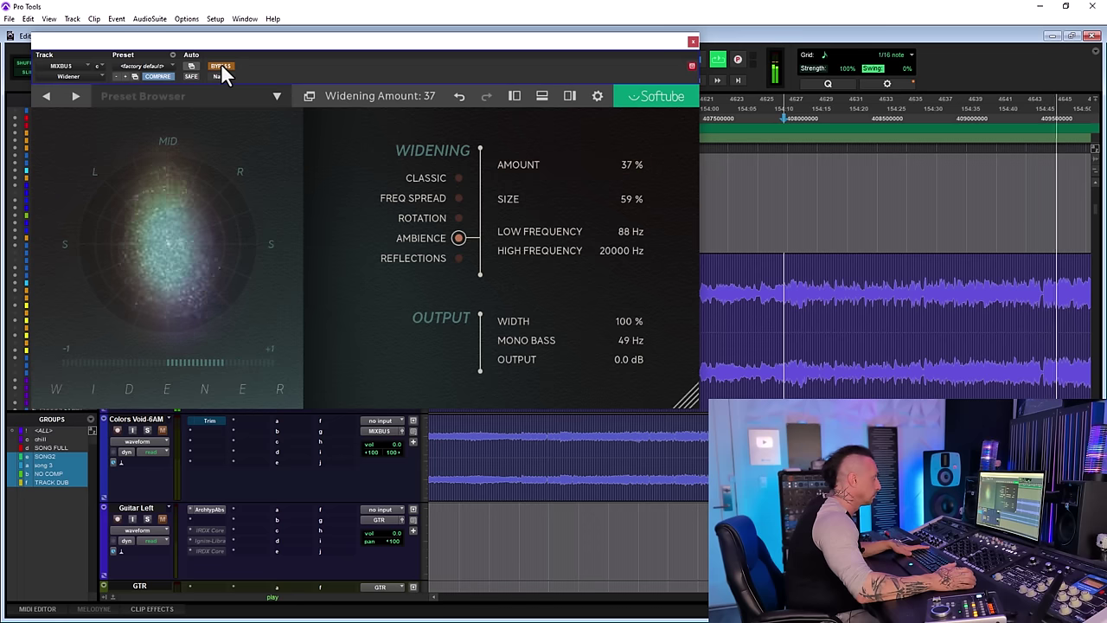
click(222, 67)
drag(530, 165, 519, 165)
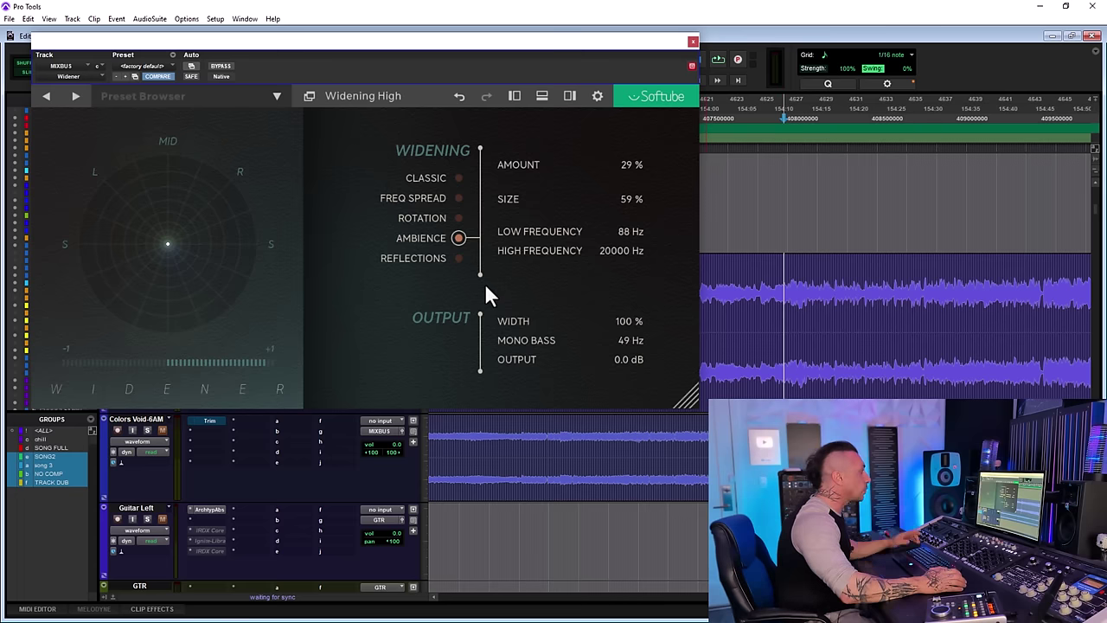
Switch to Reflections, start playback and set Amount to 79 % and Size to 61 %
click(458, 258)
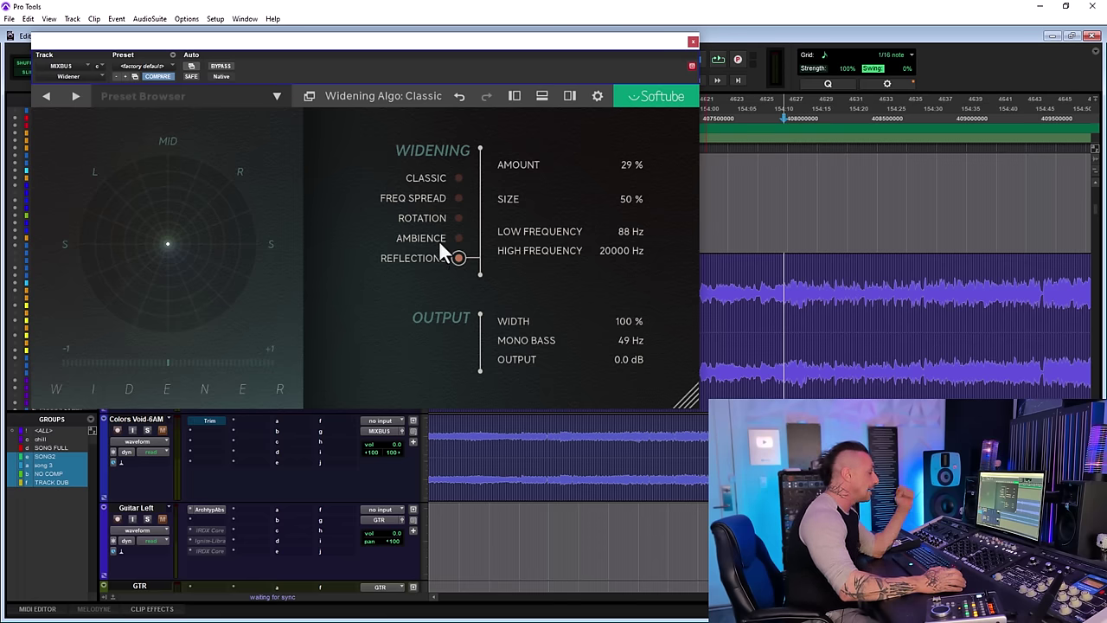
key(space)
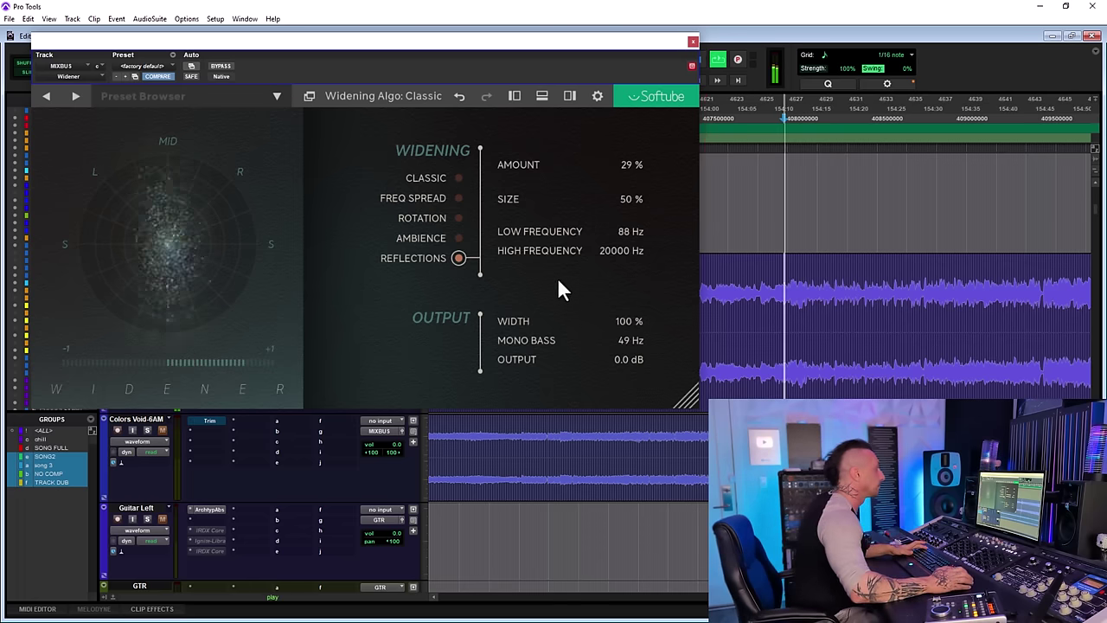
drag(563, 164, 411, 201)
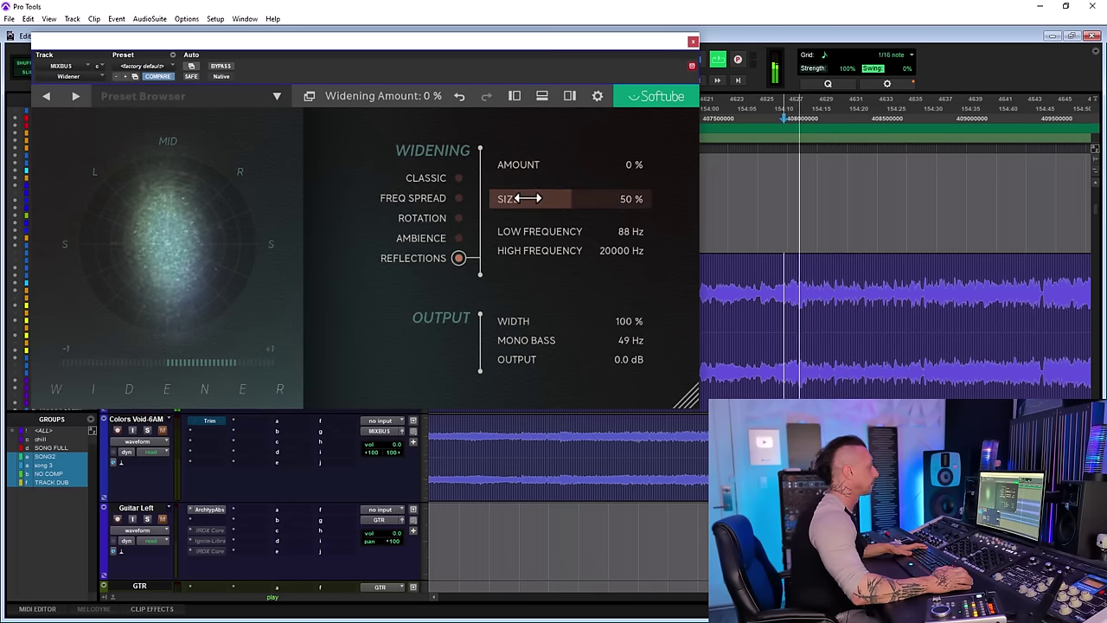
drag(510, 164, 632, 164)
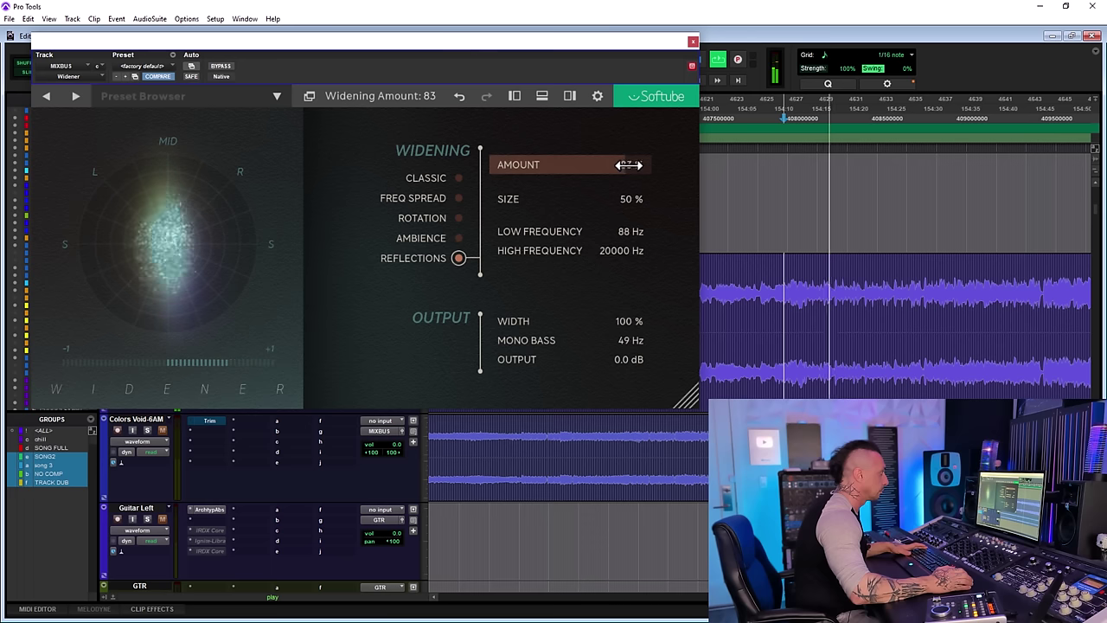
mouse_move(532, 198)
mouse_down()
mouse_move(578, 198)
mouse_move(548, 198)
mouse_up()
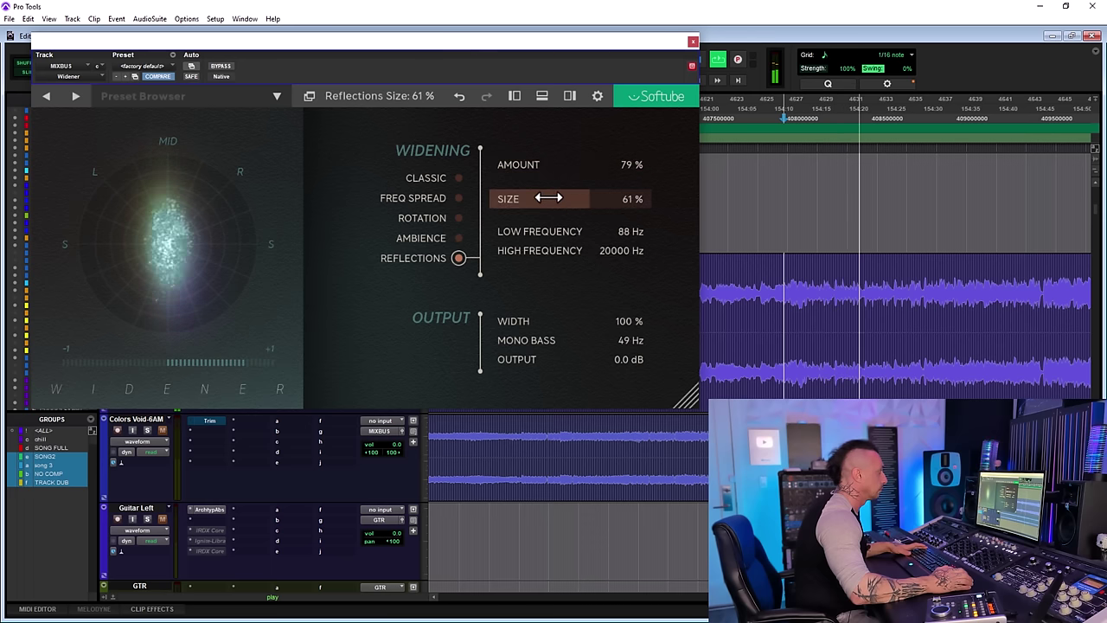
Compare the Reflections mode with Ambience and with the bypassed sound during playback
click(458, 238)
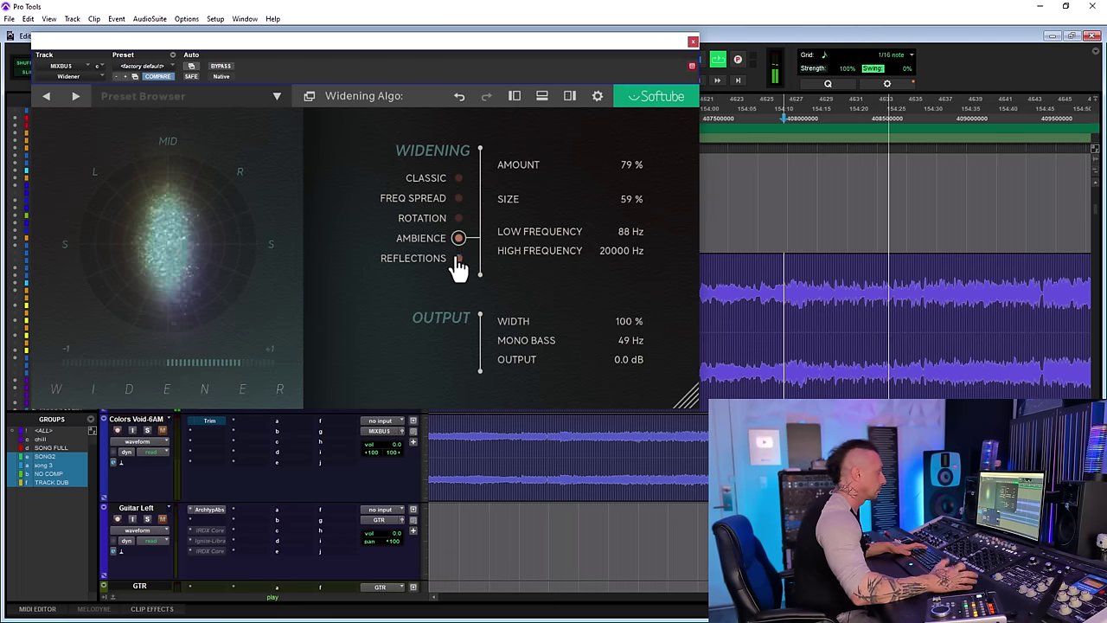
click(458, 258)
click(219, 65)
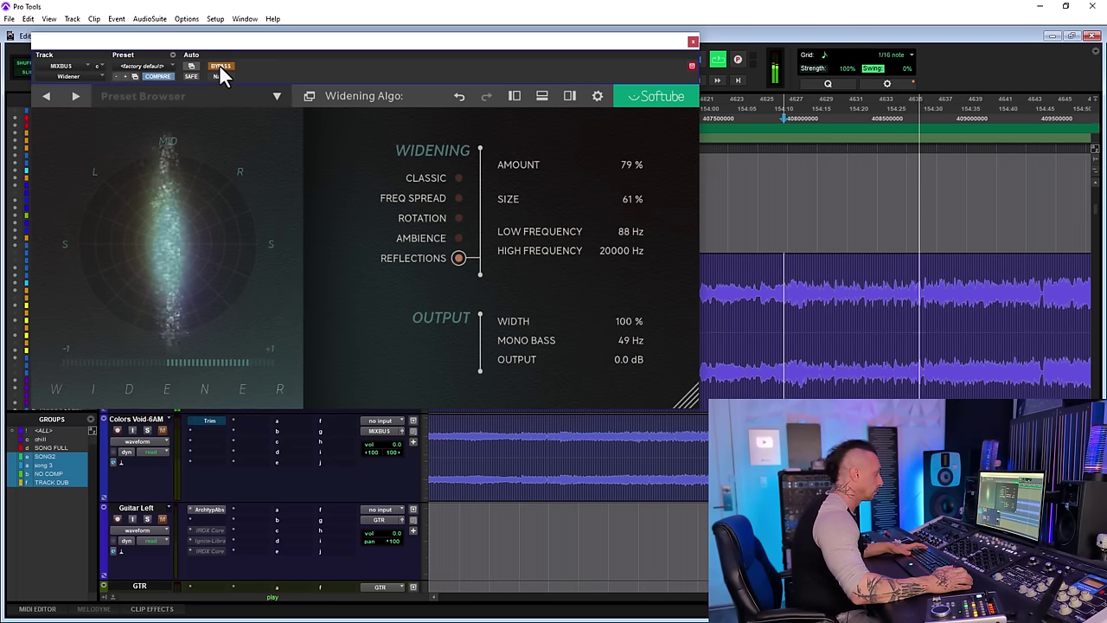
click(219, 65)
Raise the Reflections Size to 100 % and Amount to 80 %, comparing against the bypassed sound
drag(510, 164, 472, 169)
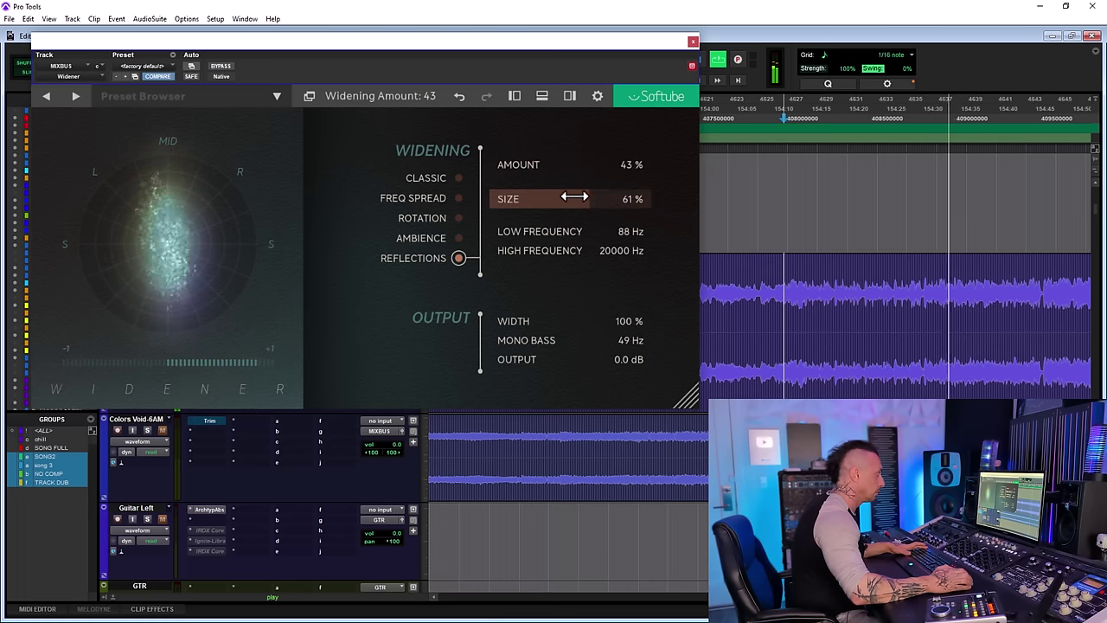
drag(573, 193, 631, 195)
drag(554, 164, 605, 165)
click(221, 66)
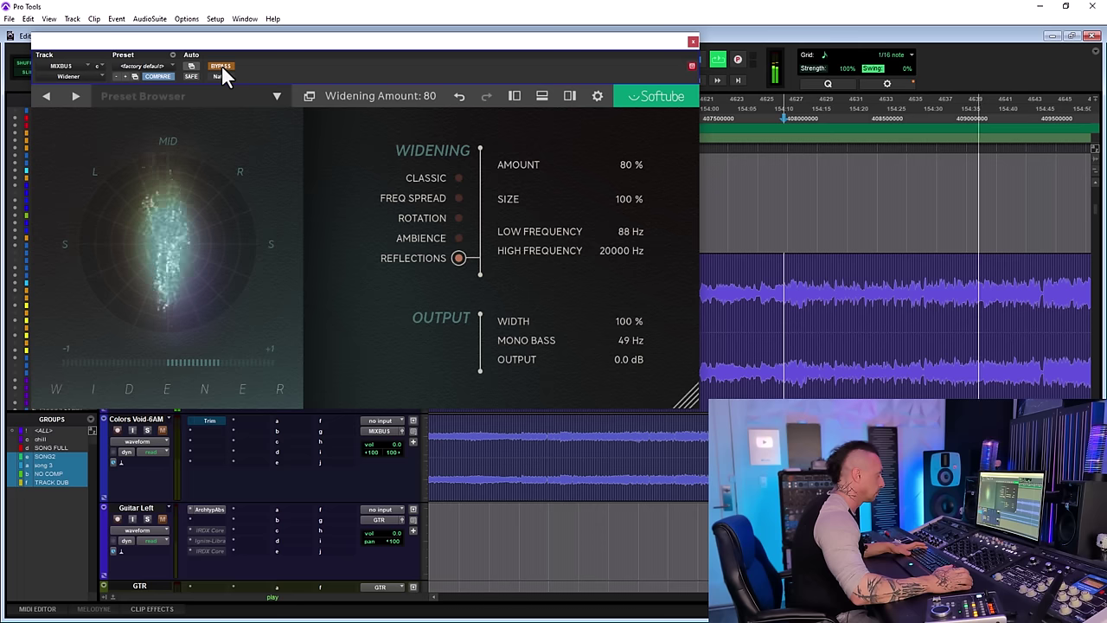
click(221, 67)
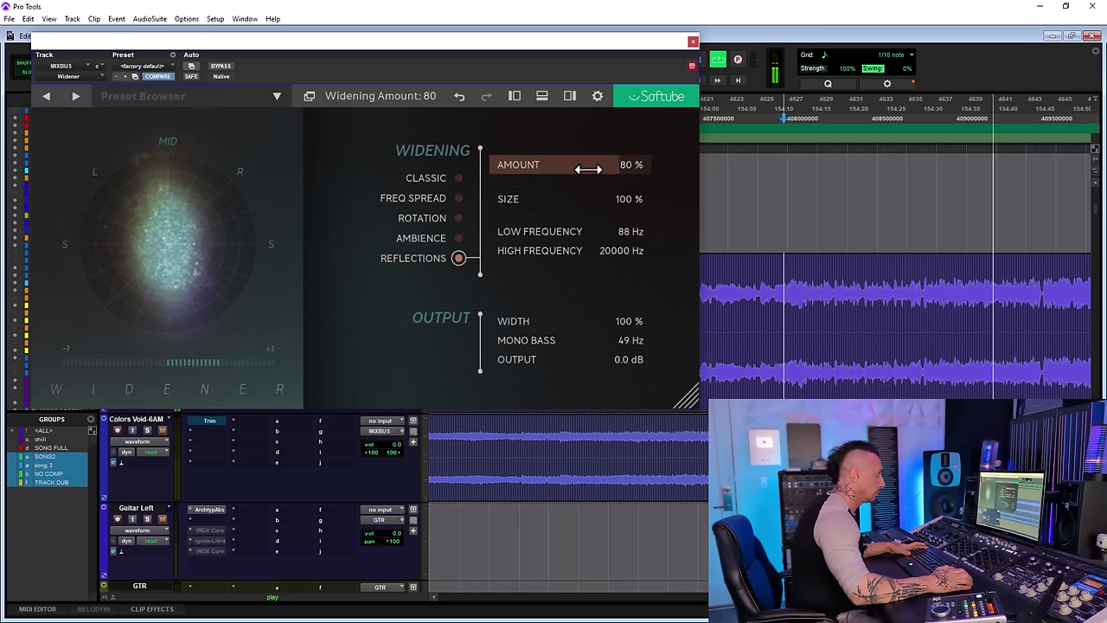
Set Reflections to Amount 75 % and Size 2 %, adjust Ambience to Amount 86 % and Size 10 %, and return to active Reflections
mouse_move(593, 165)
mouse_down()
mouse_move(570, 197)
mouse_move(507, 198)
mouse_move(454, 214)
mouse_move(631, 162)
mouse_move(592, 165)
mouse_up()
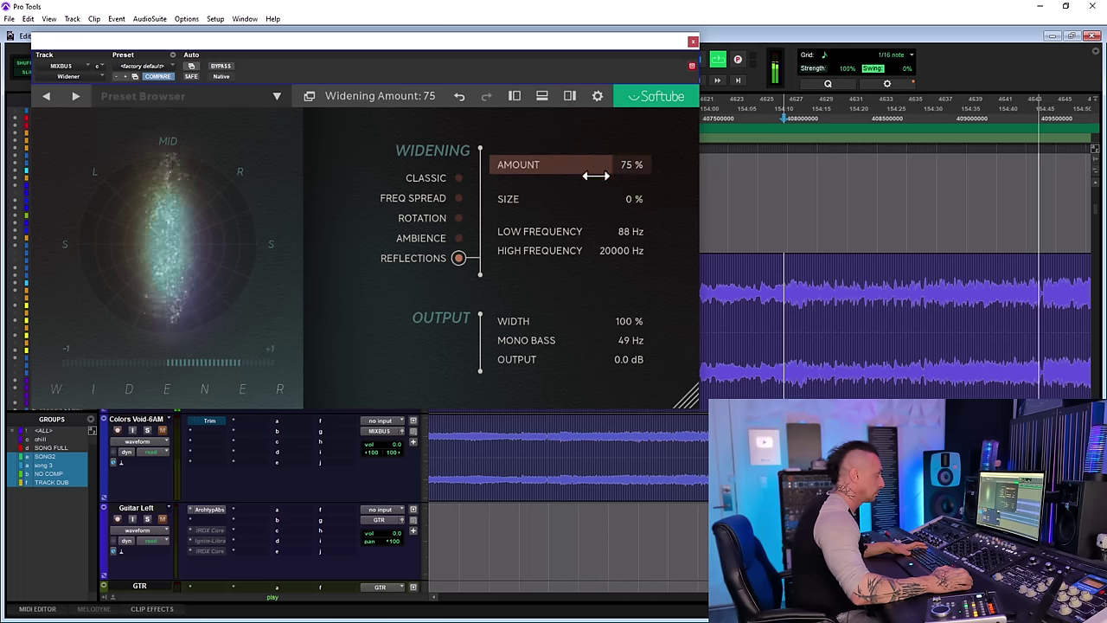
drag(538, 198, 548, 199)
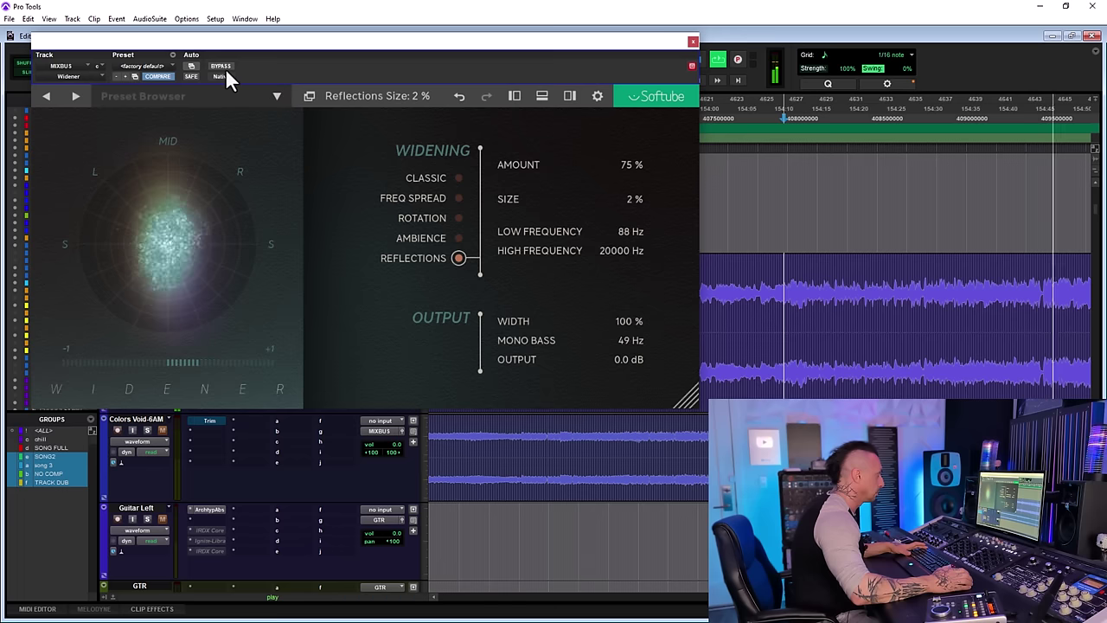
click(458, 238)
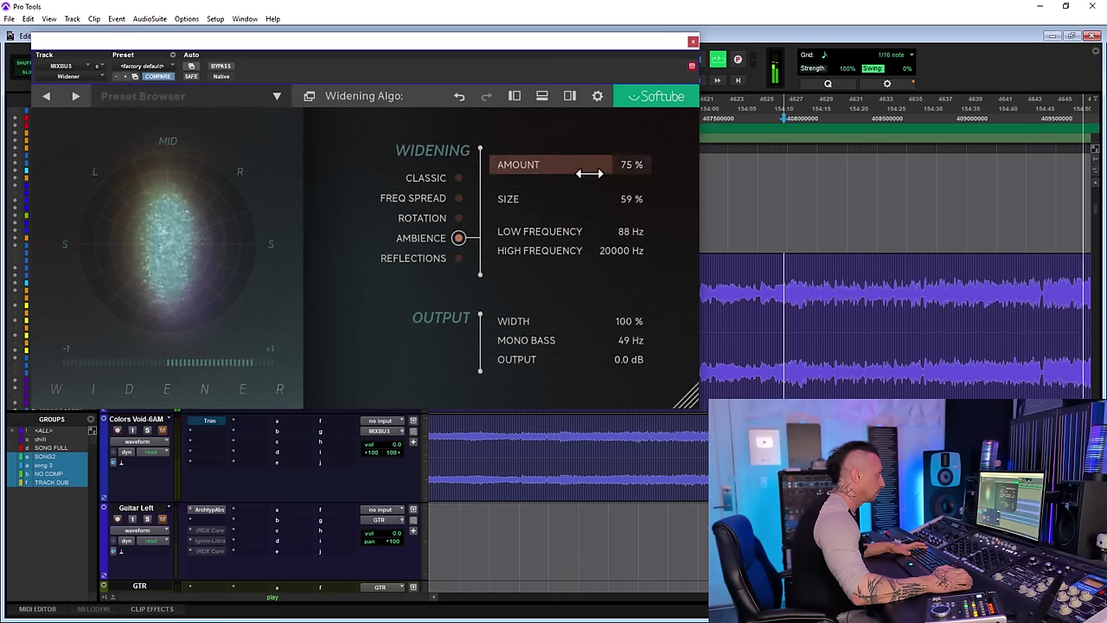
drag(585, 173, 486, 206)
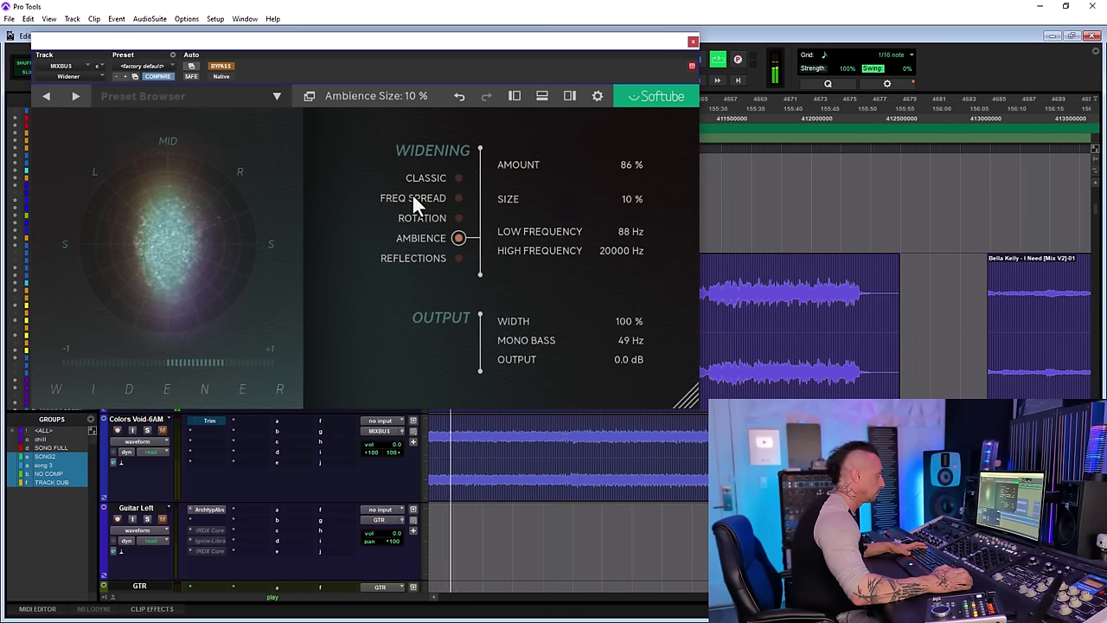
click(459, 257)
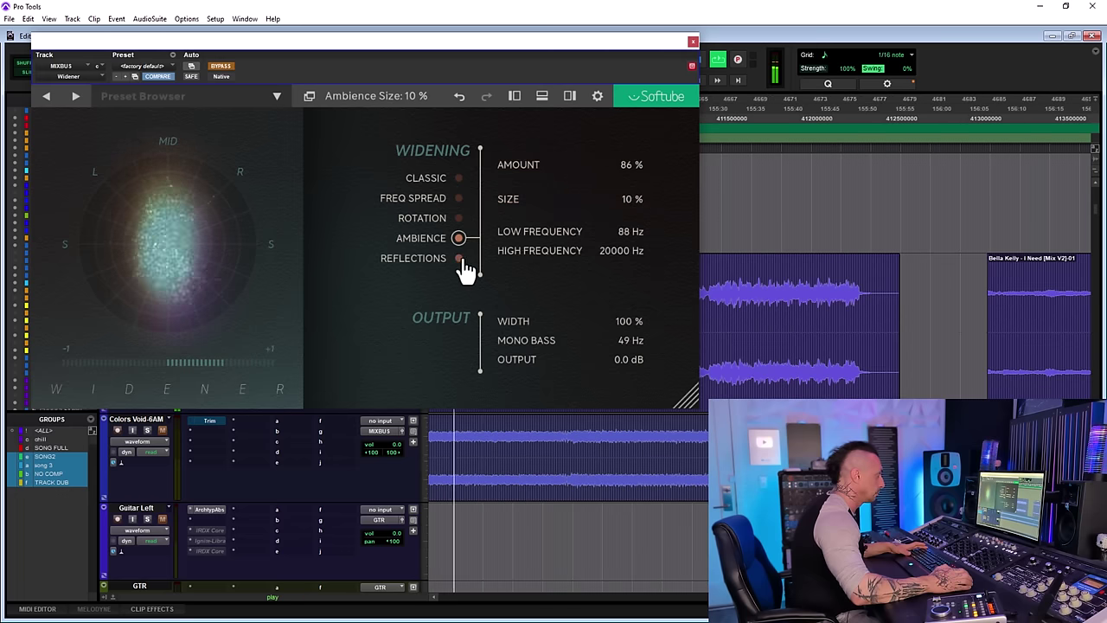
click(221, 67)
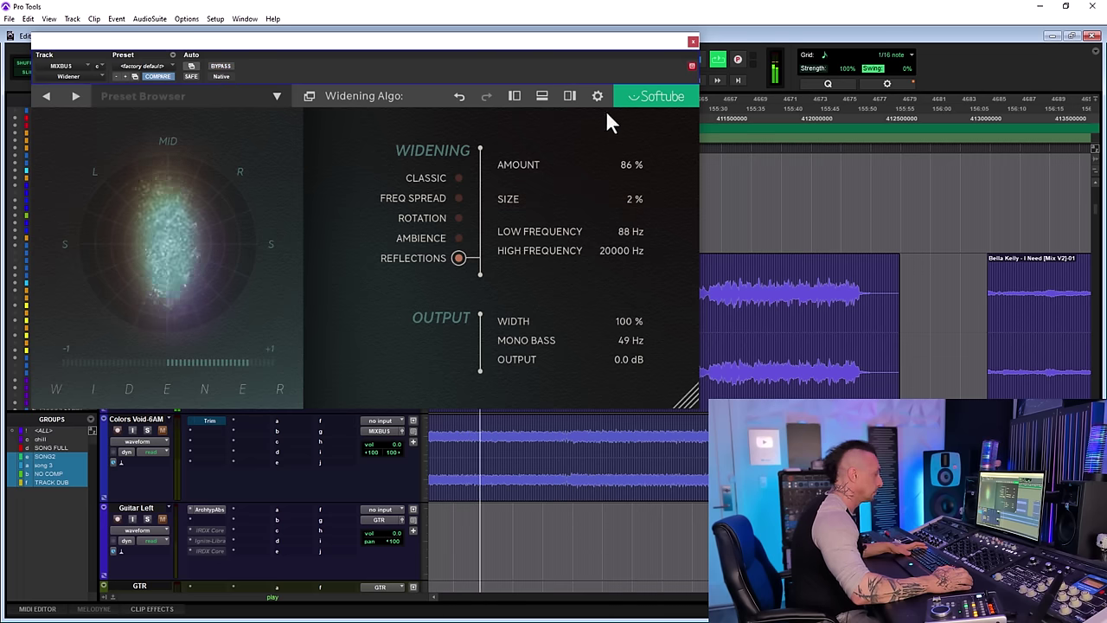
Set the Size to 90 % in Ambience and to 88 % in Reflections
click(428, 179)
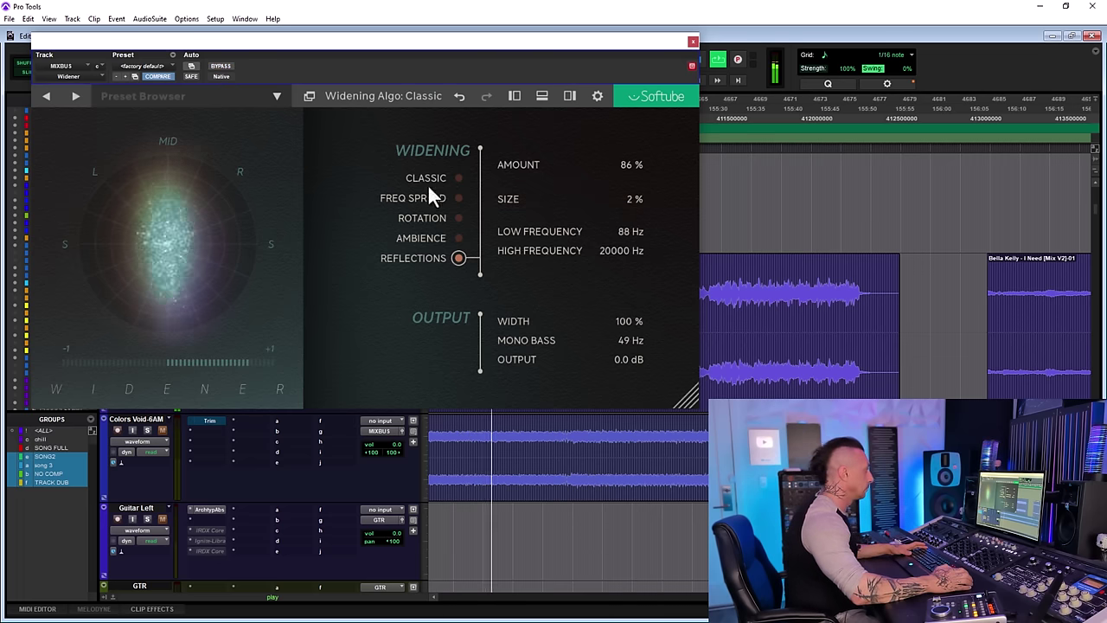
click(457, 243)
drag(536, 201, 652, 201)
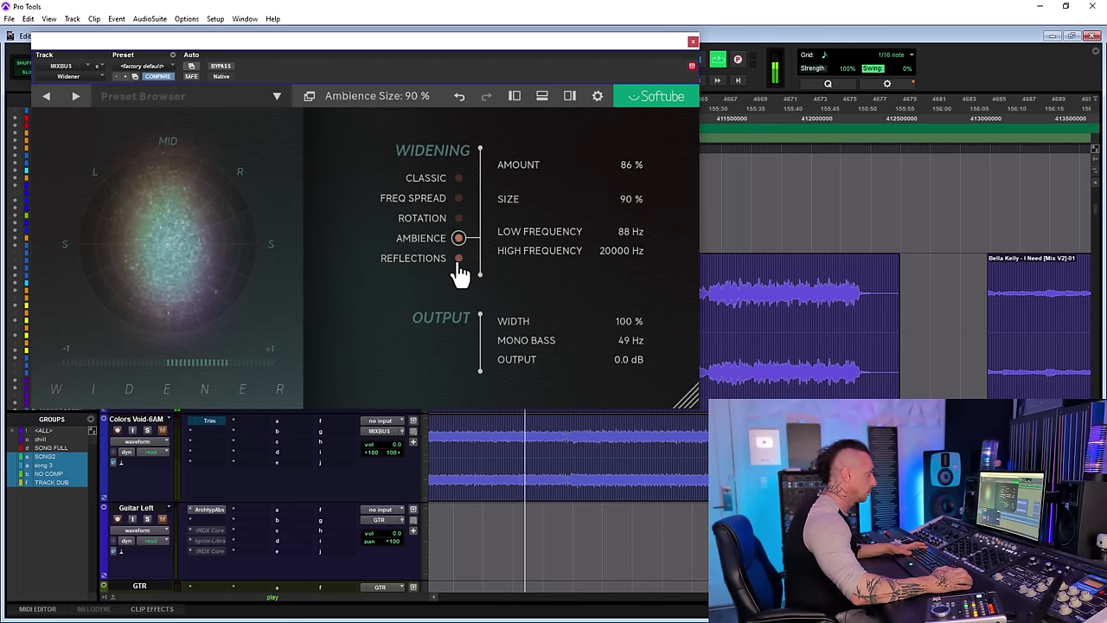
click(458, 260)
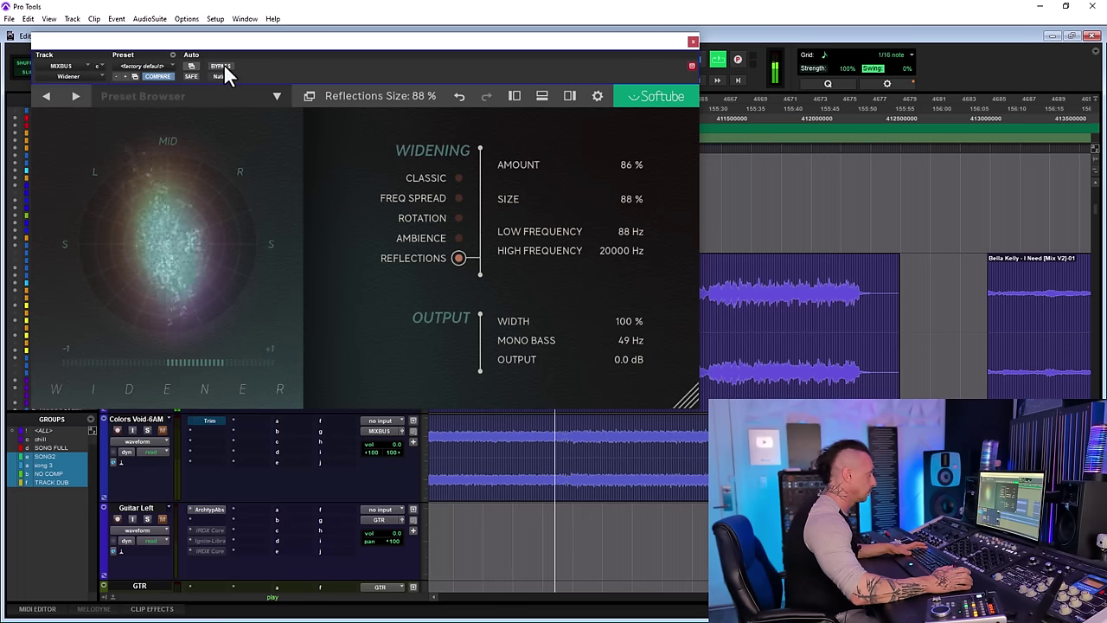
Compare Ambience with Reflections, lower the Amount to 40 % and stop playback
click(459, 239)
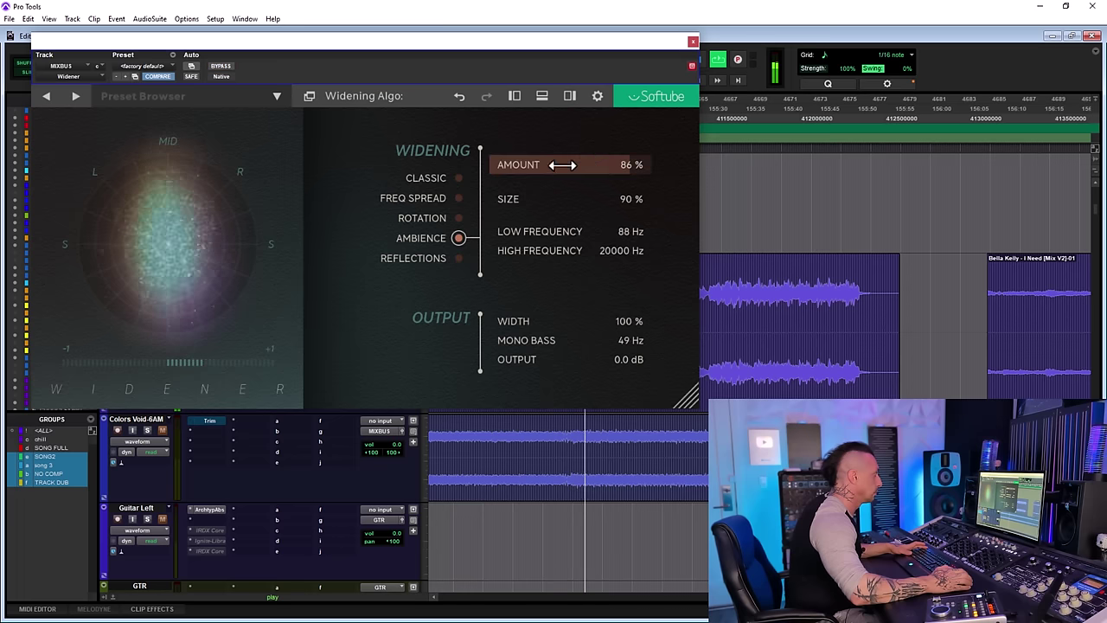
drag(544, 165, 579, 154)
click(458, 259)
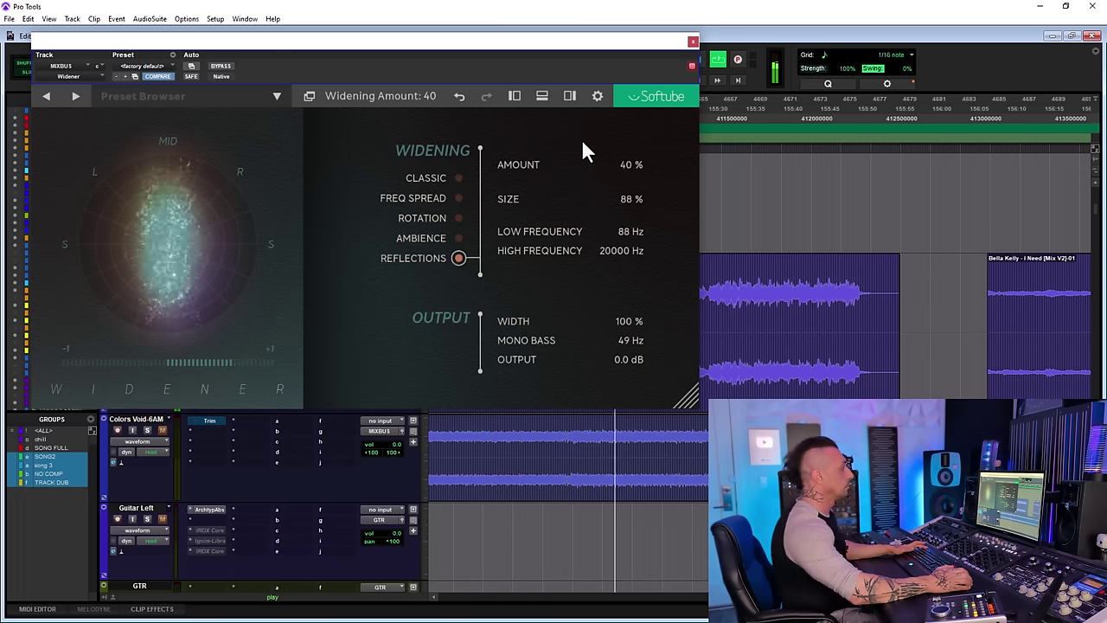
key(space)
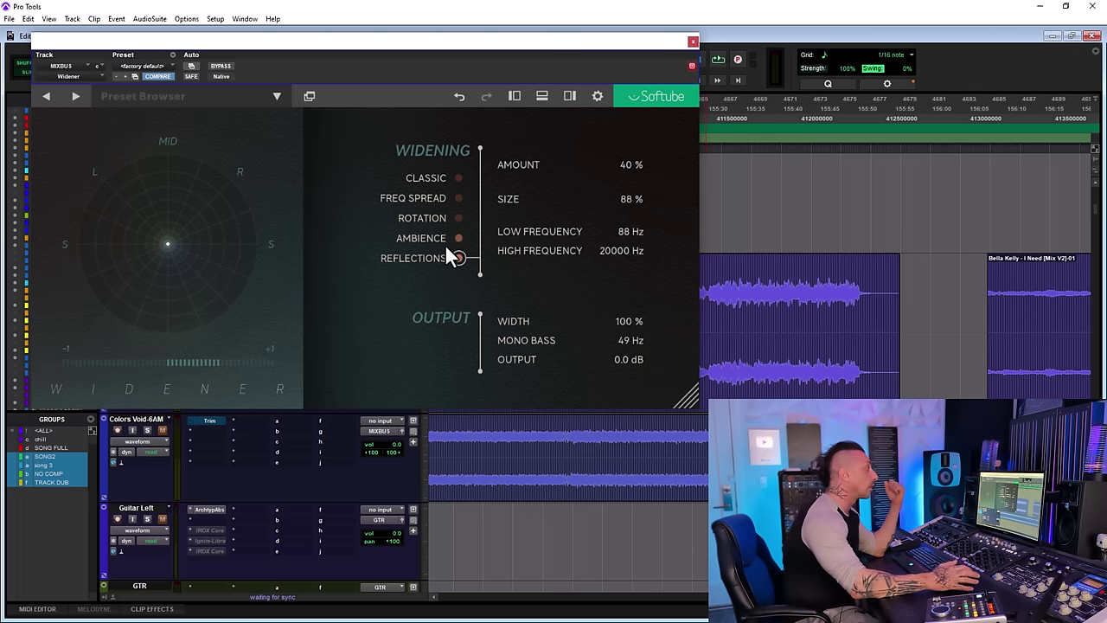
Set Ambience to Amount 49 %, Size 76 %, Low Frequency 66 Hz and High Frequency 9915 Hz on the other song, comparing against bypass
click(693, 42)
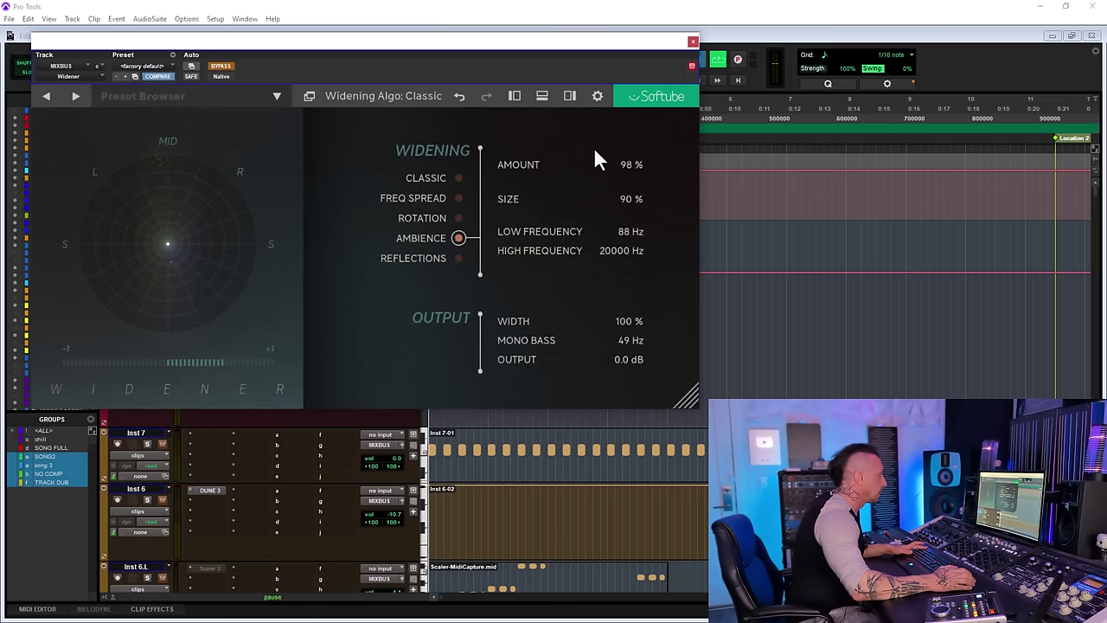
drag(575, 165, 510, 174)
drag(531, 230, 239, 74)
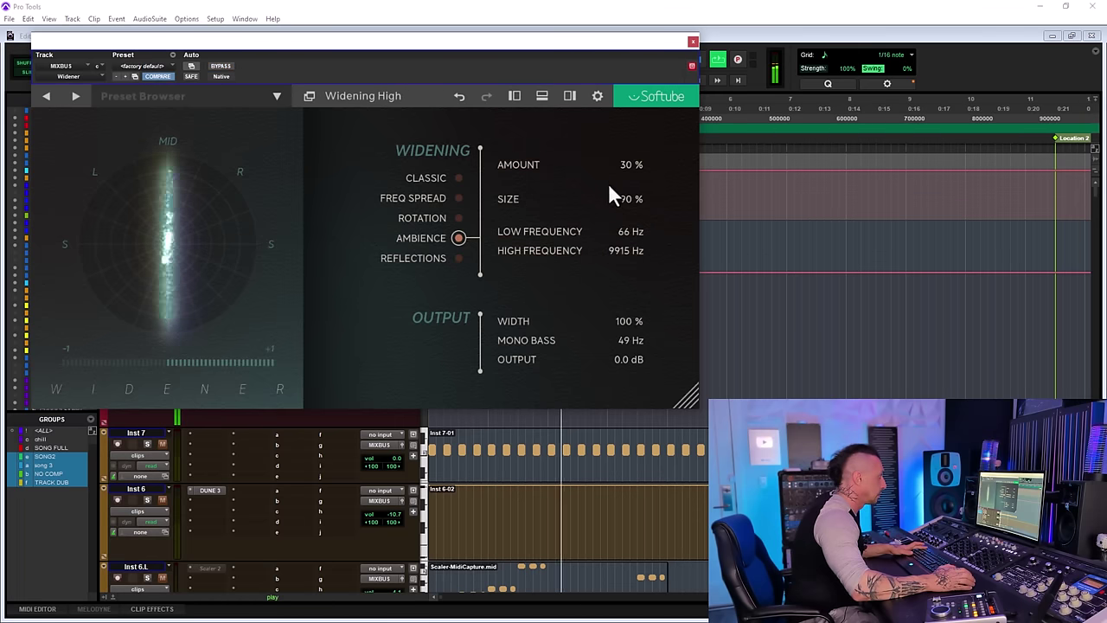
drag(519, 166, 553, 197)
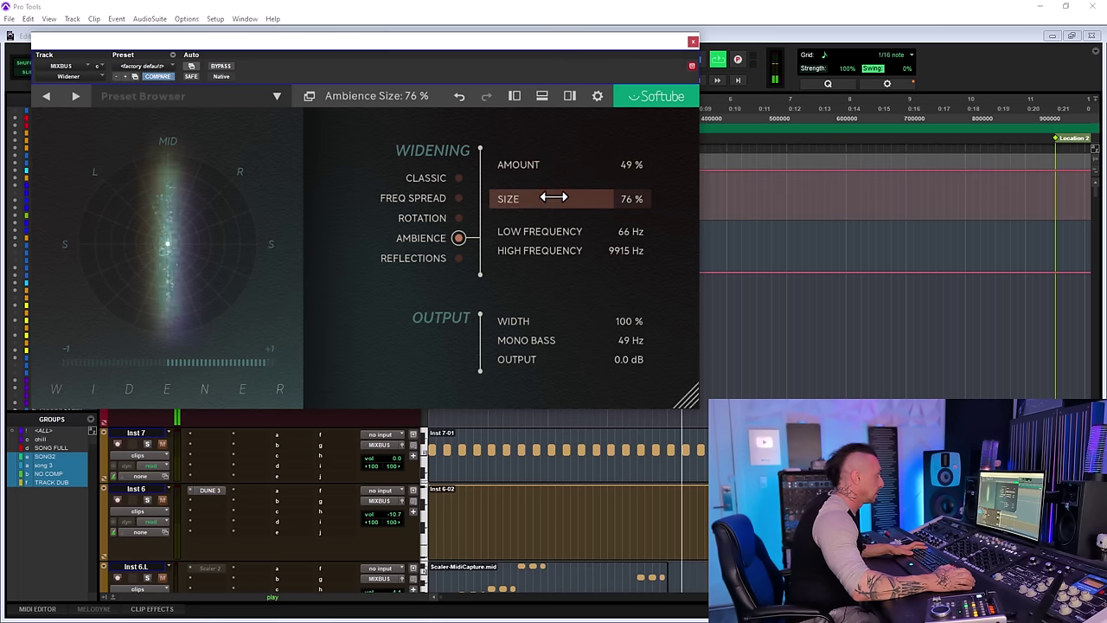
click(223, 67)
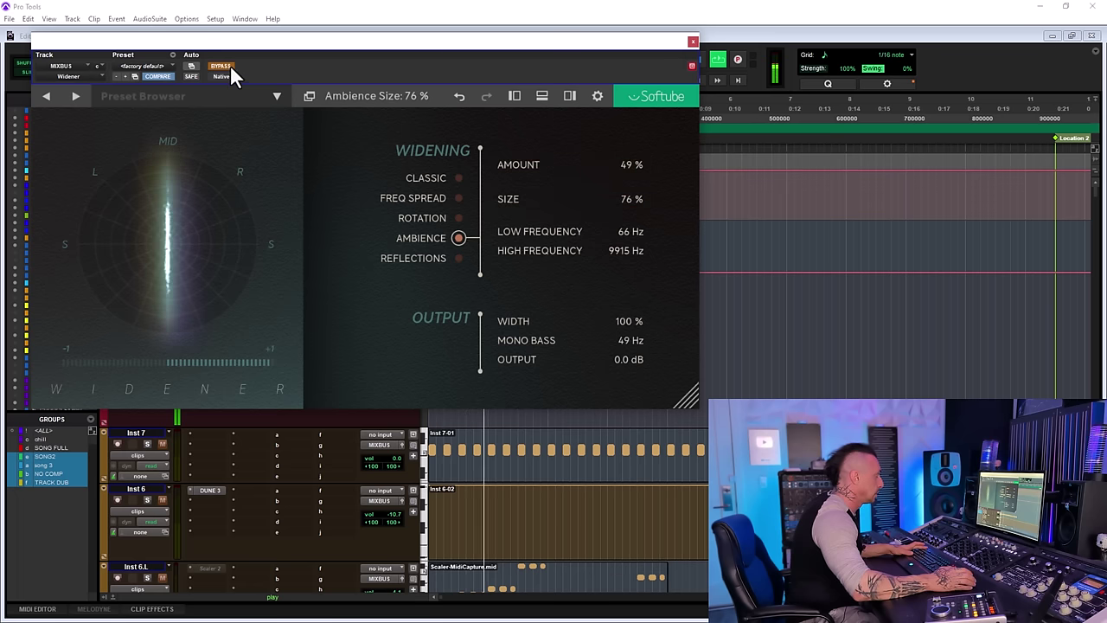
Refine Ambience to Amount 54 %, Size 73 %, Low Frequency 41 Hz and High Frequency 17552 Hz
drag(531, 198, 575, 198)
mouse_move(539, 165)
mouse_down()
mouse_move(605, 165)
mouse_move(558, 165)
mouse_up()
mouse_move(591, 198)
mouse_down()
mouse_move(561, 198)
mouse_move(541, 172)
mouse_move(519, 168)
mouse_move(571, 195)
mouse_up()
drag(581, 232, 602, 249)
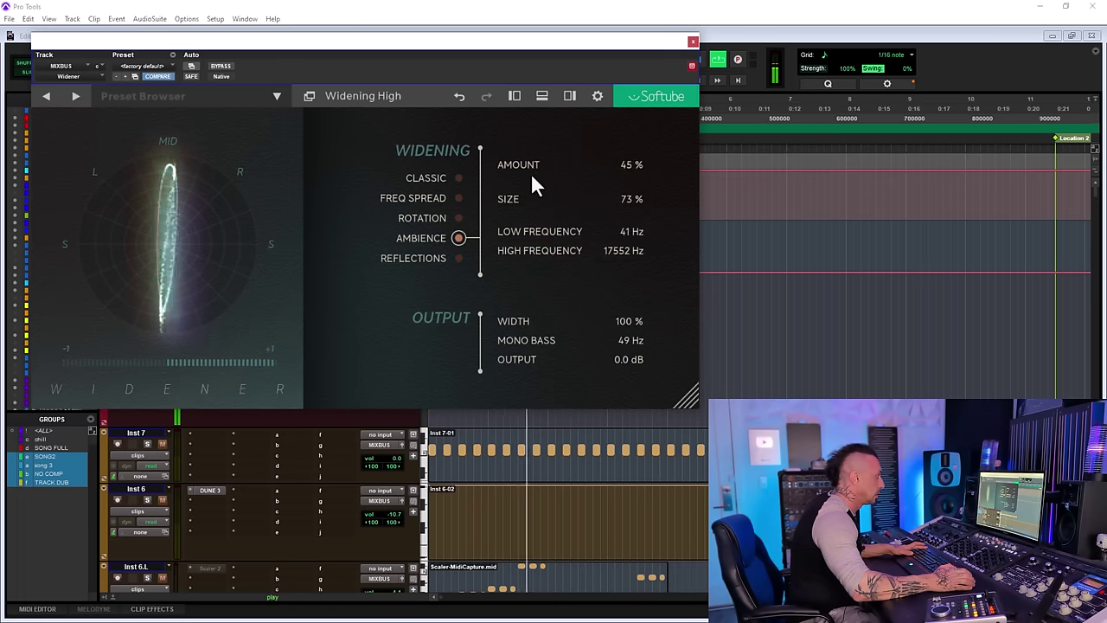
drag(532, 178, 548, 167)
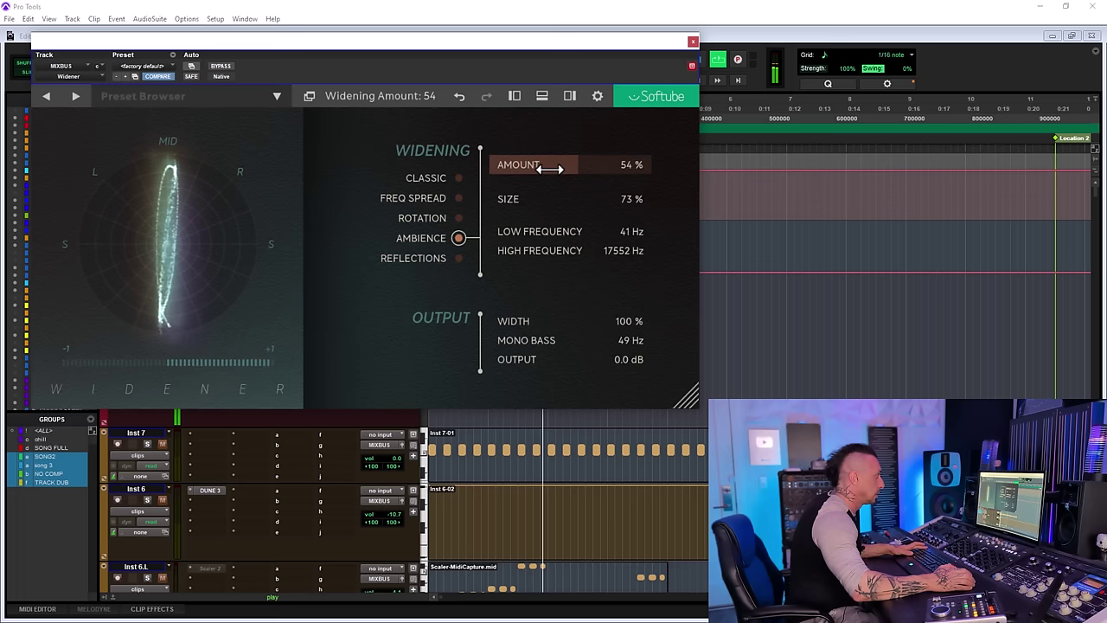
Switch the widening to Reflections and set the Amount to 61 % and the Size to 48 %
click(220, 68)
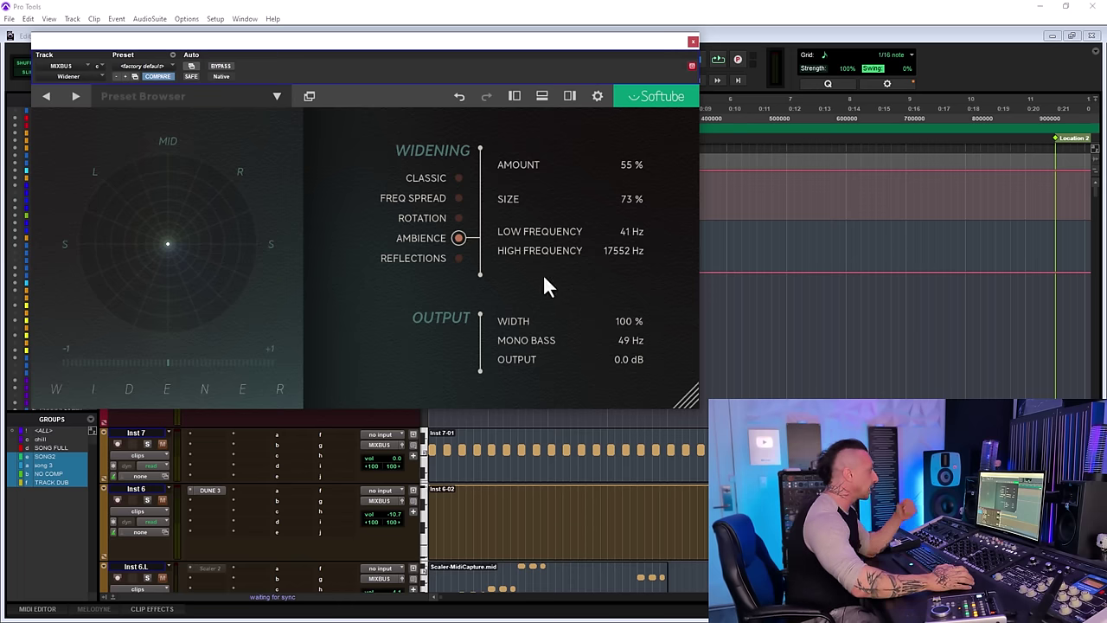
click(459, 259)
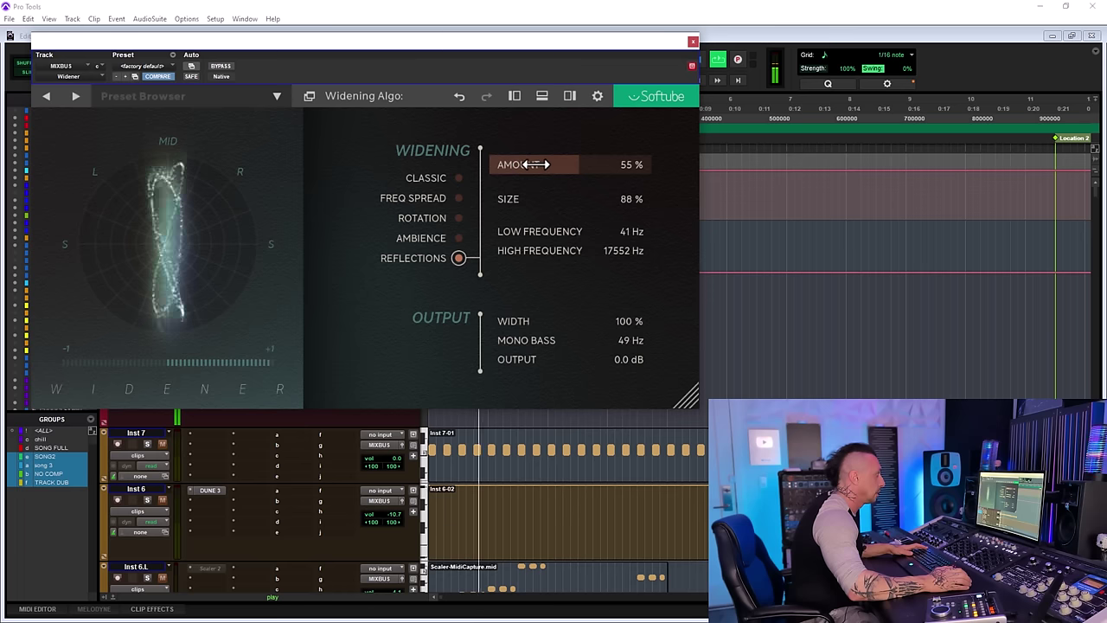
drag(534, 164, 478, 211)
Compare Ambience with Reflections by alternating between the two modes, stopping playback and leaving Reflections selected
click(458, 240)
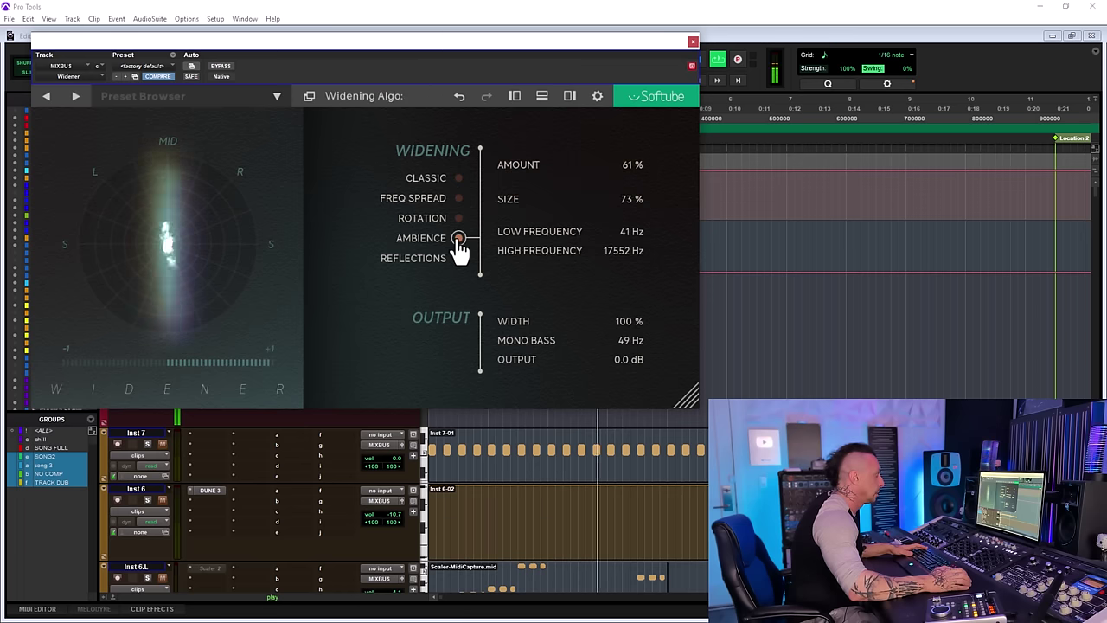
click(460, 259)
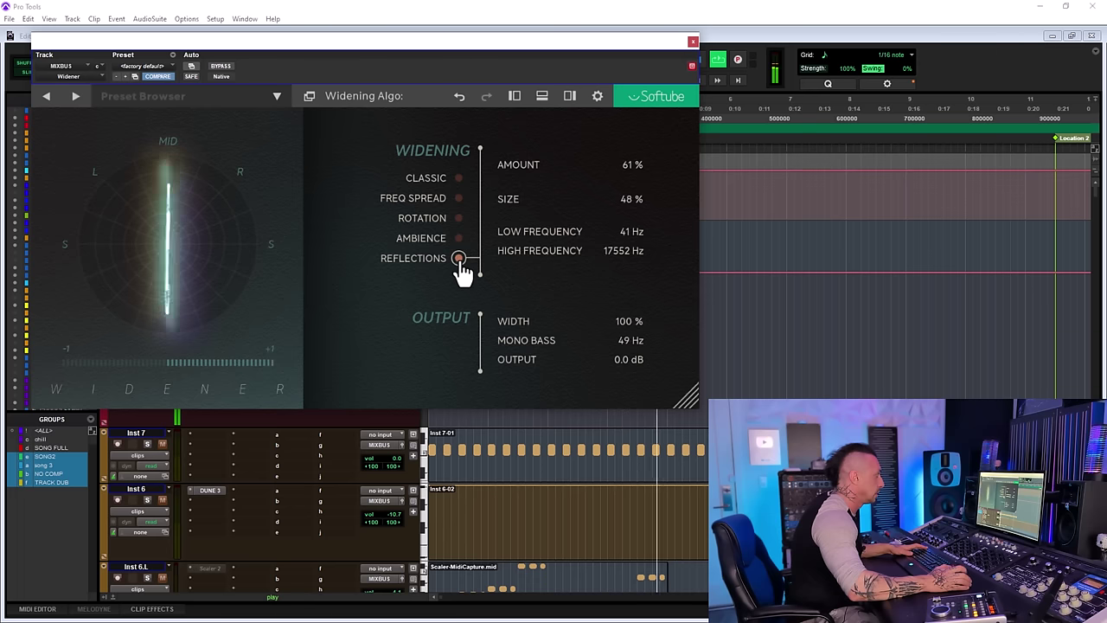
click(459, 240)
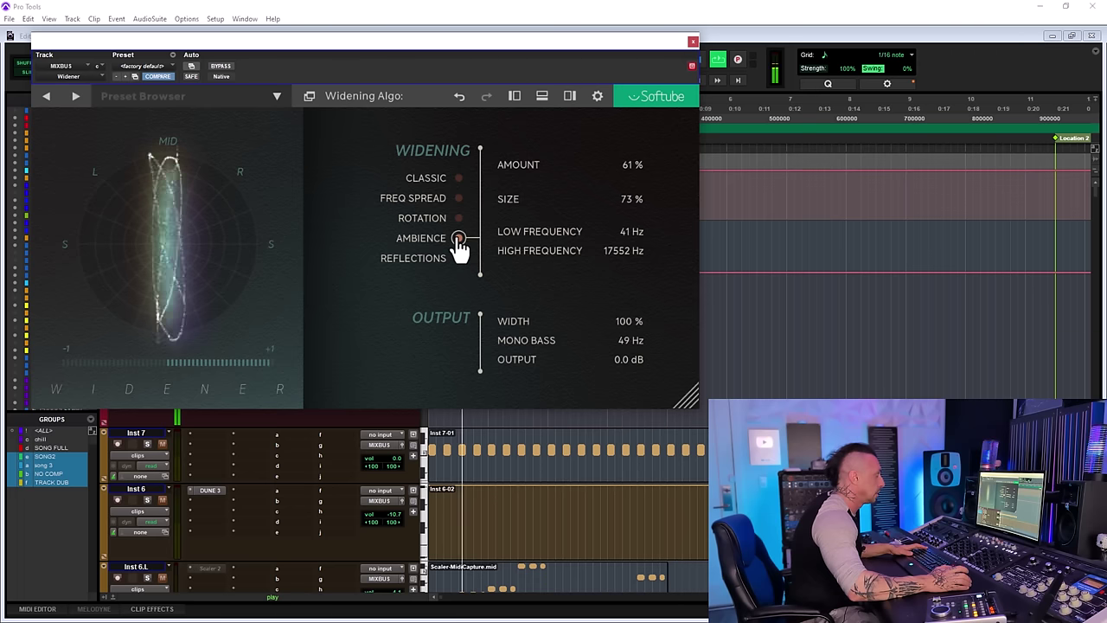
click(459, 260)
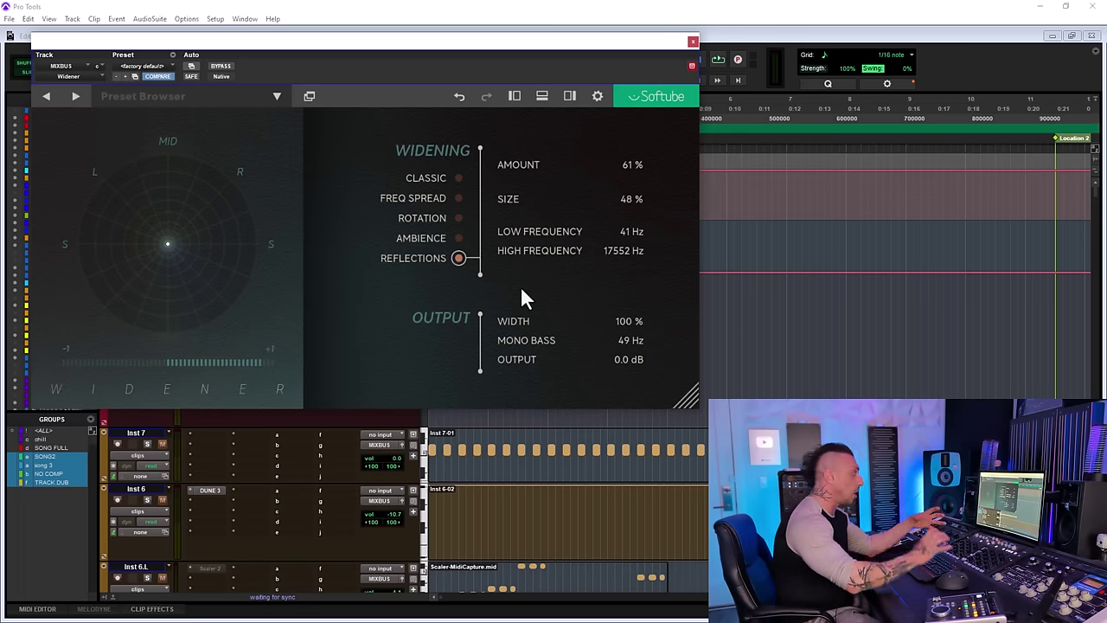
click(457, 242)
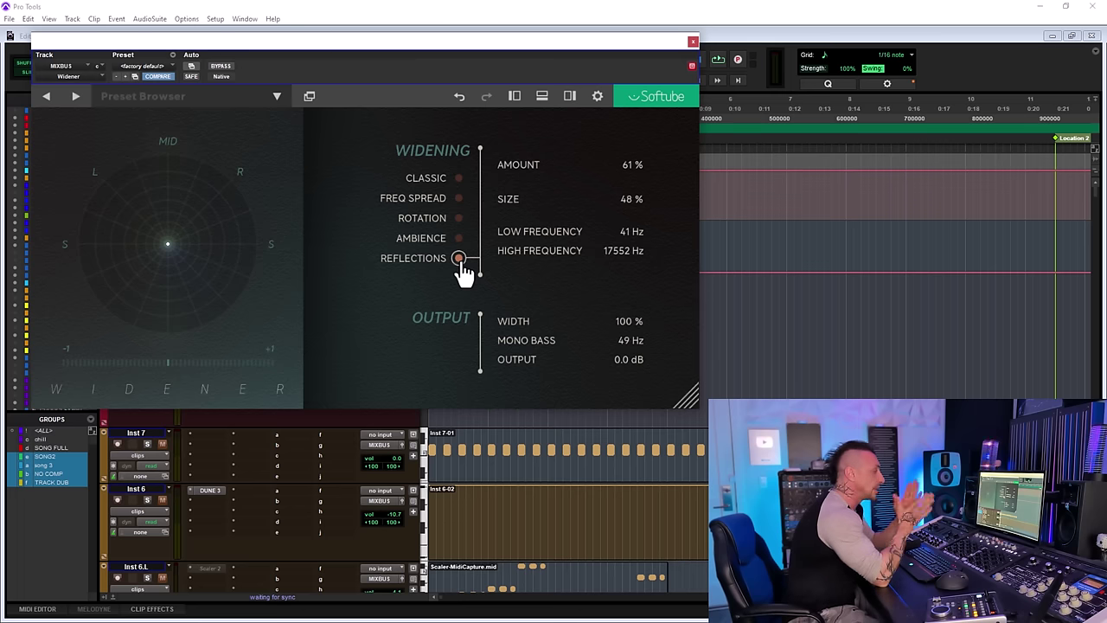
click(459, 259)
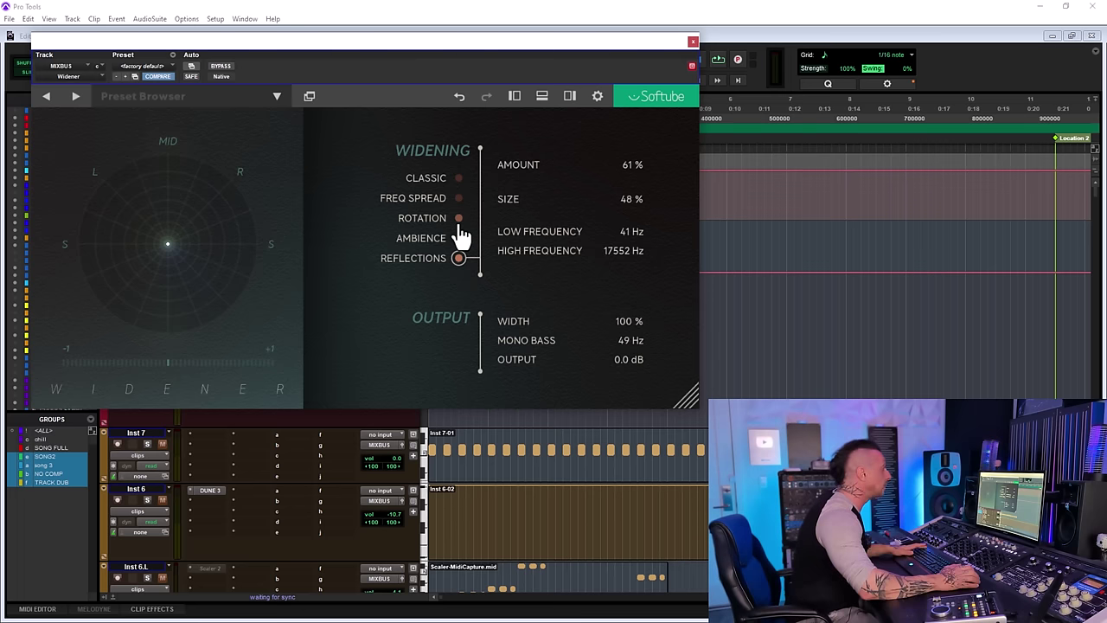
In Rotation, raise the Amount to 79 %, set the Emphasis to 3906 Hz and compare Flip Sides off and on
click(459, 223)
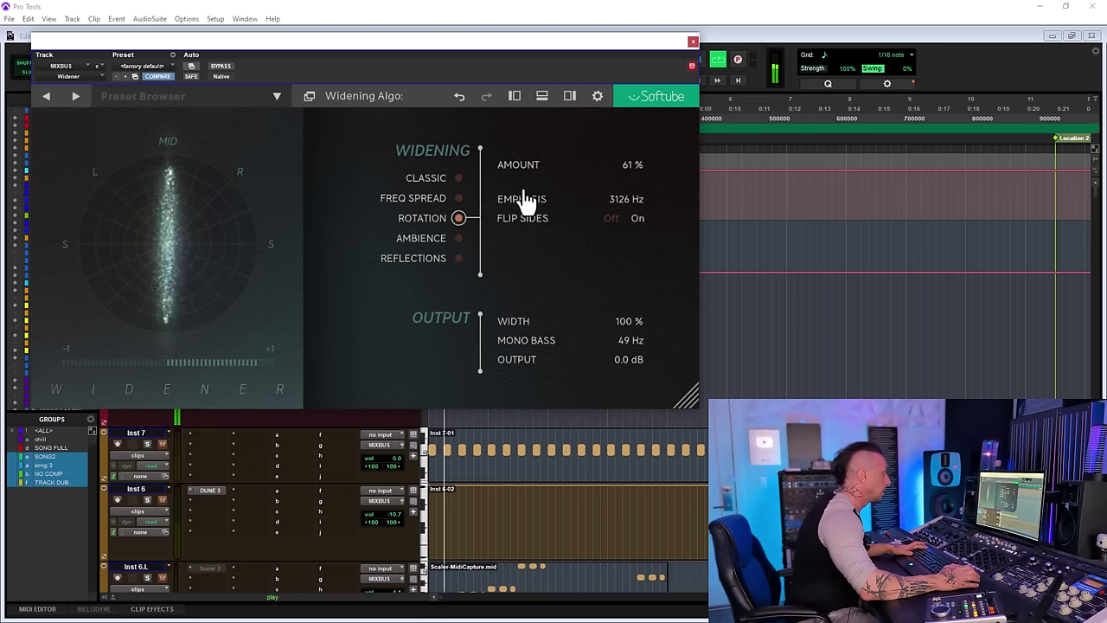
drag(523, 164, 569, 165)
click(611, 218)
click(637, 218)
In Freq Spread, compare Flip Sides off and on, leave it on and lower the Amount to 28 %
click(459, 199)
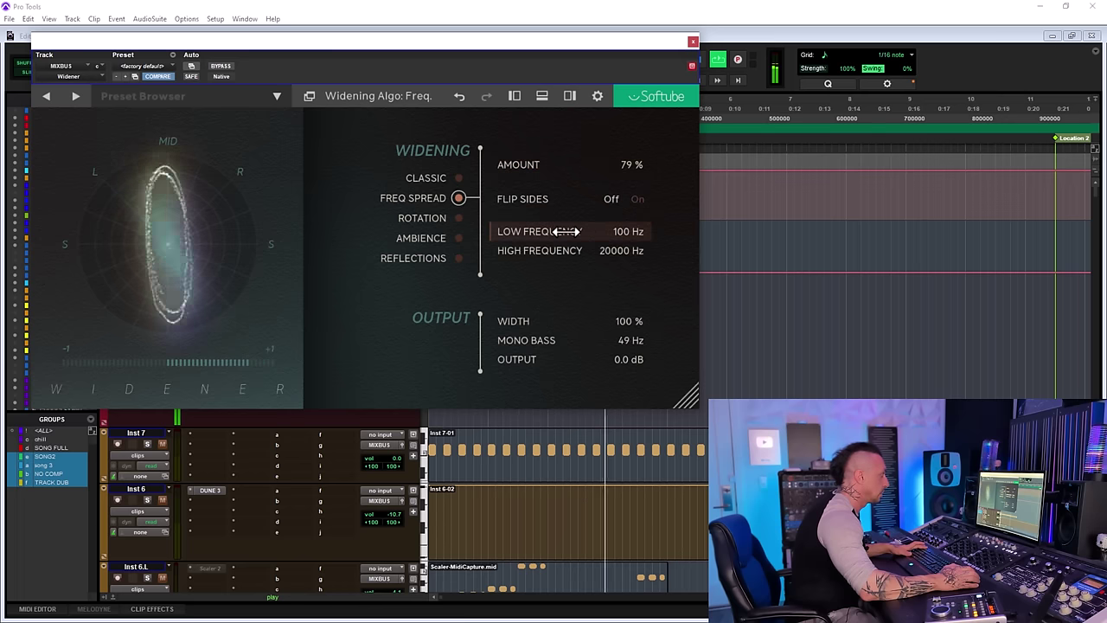
drag(596, 173, 628, 222)
click(636, 201)
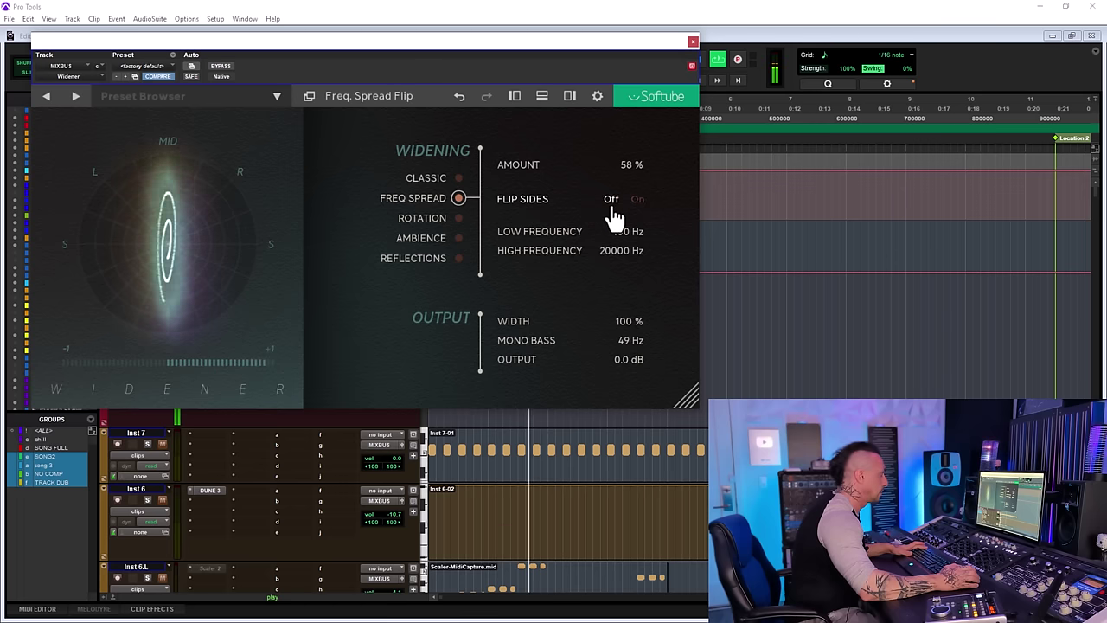
drag(605, 178, 608, 210)
click(636, 200)
drag(526, 161, 458, 186)
Set Classic to Amount 62 %, Size 18.3 ms and Low Frequency 207 Hz, and stop playback
click(459, 177)
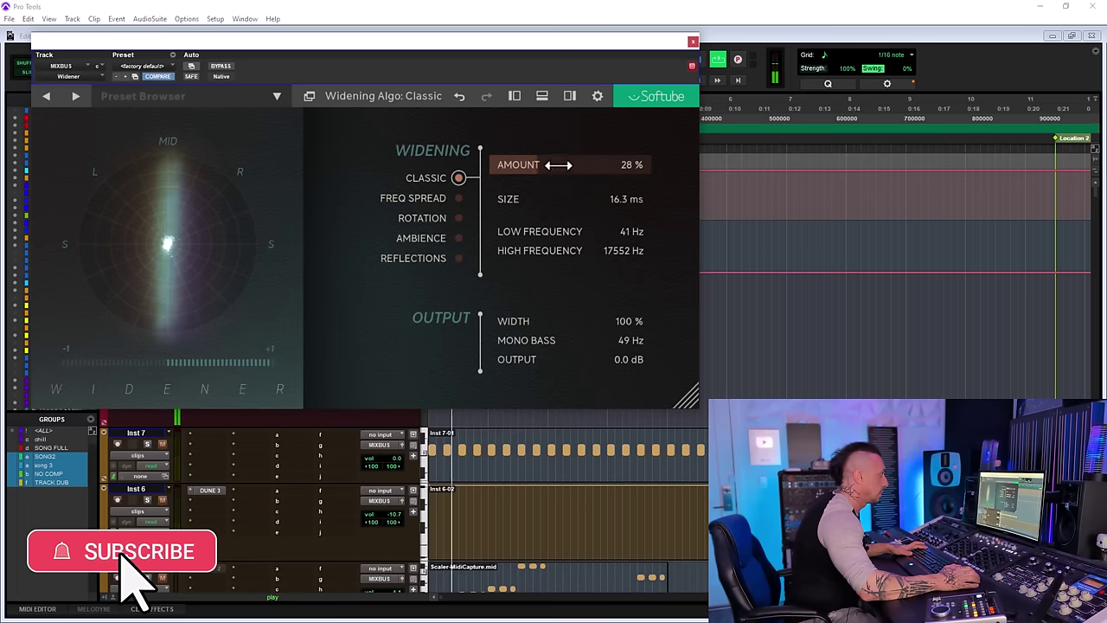
drag(556, 165, 608, 198)
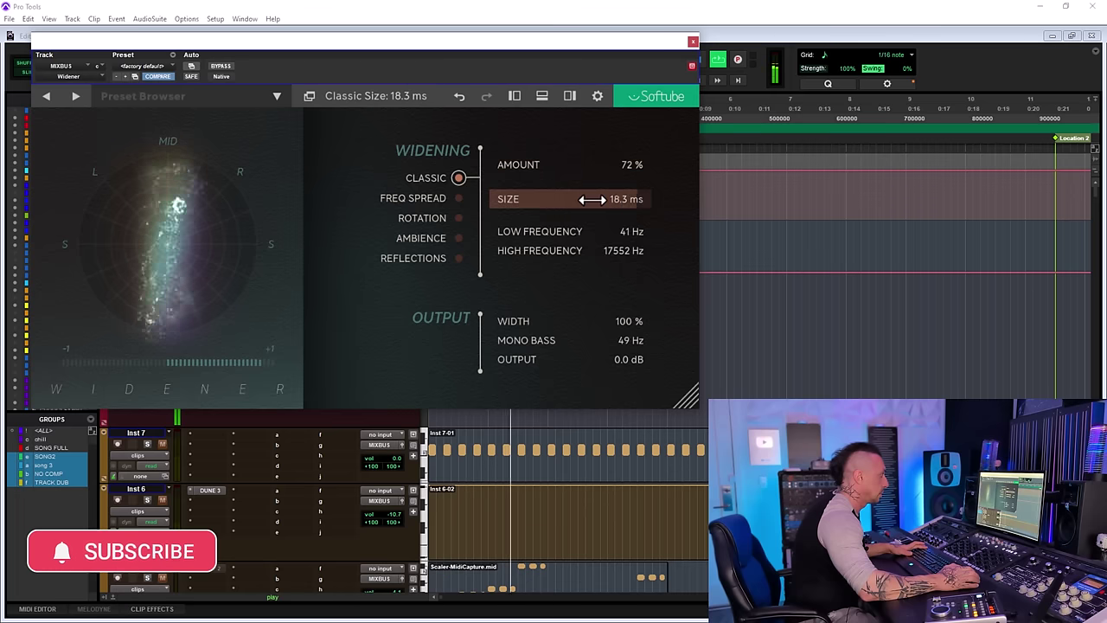
drag(573, 232, 605, 230)
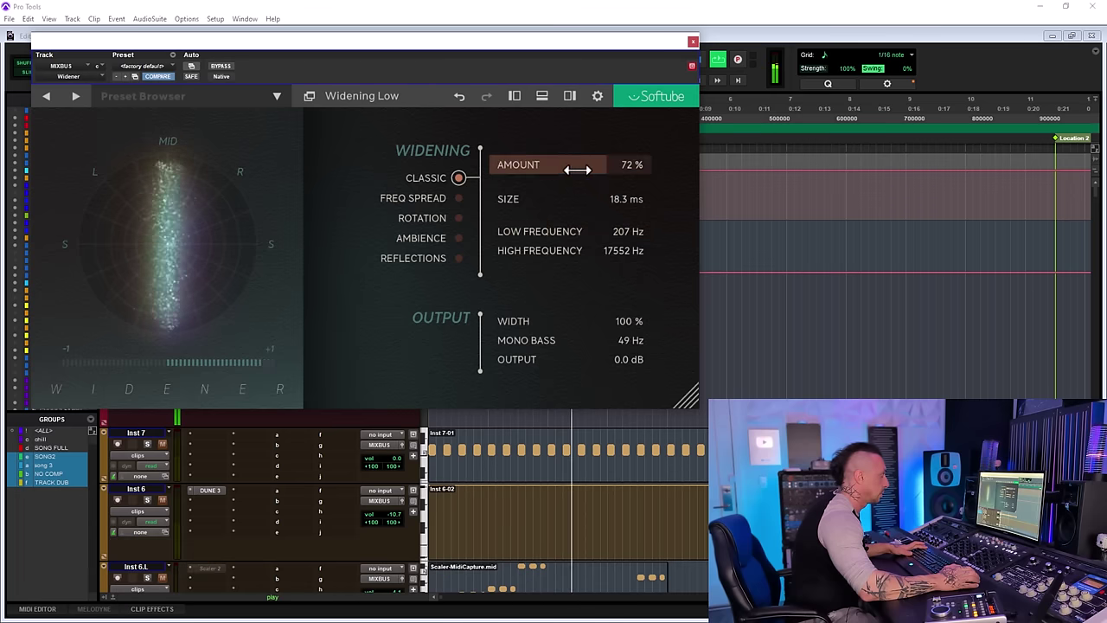
drag(563, 165, 527, 176)
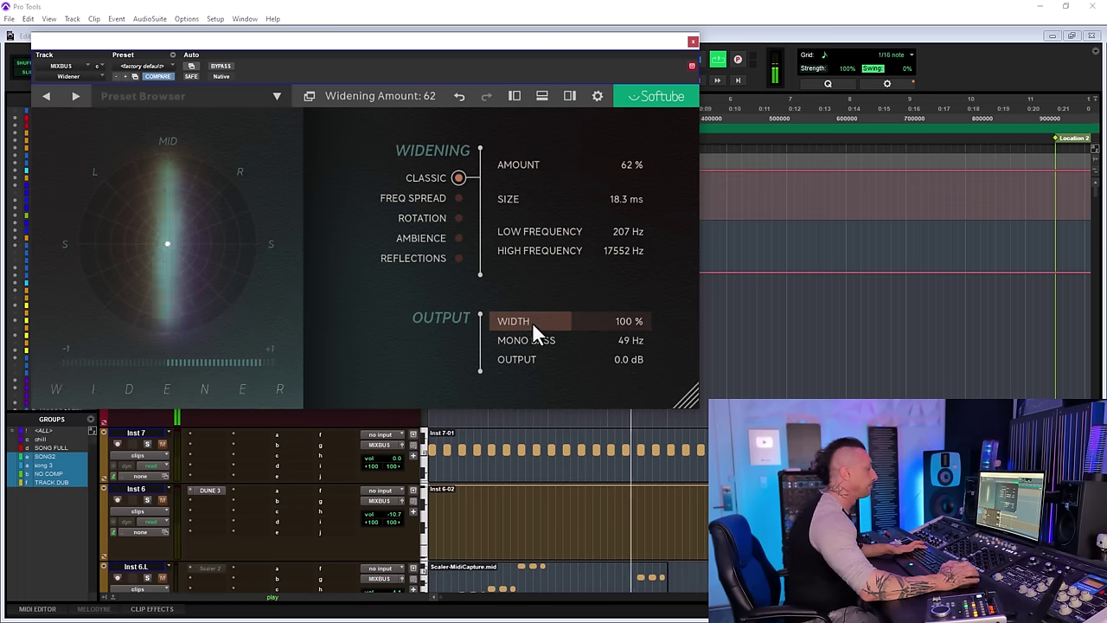
key(space)
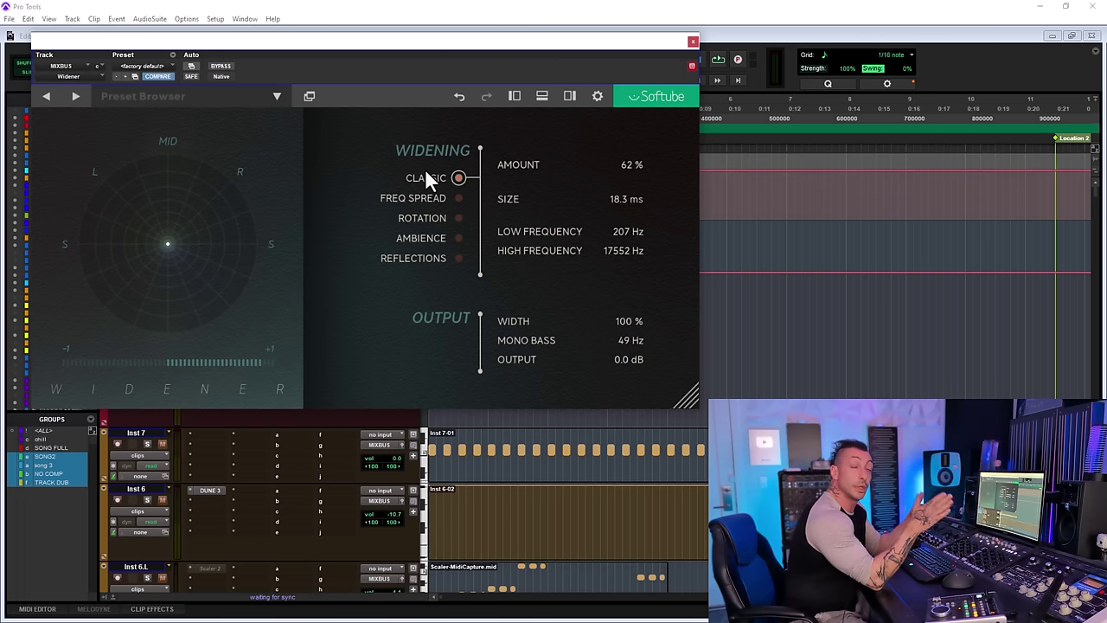
Resume playback and set Classic to Amount 92 % and Size 13.3 ms
key(space)
drag(519, 162, 597, 164)
drag(531, 193, 556, 165)
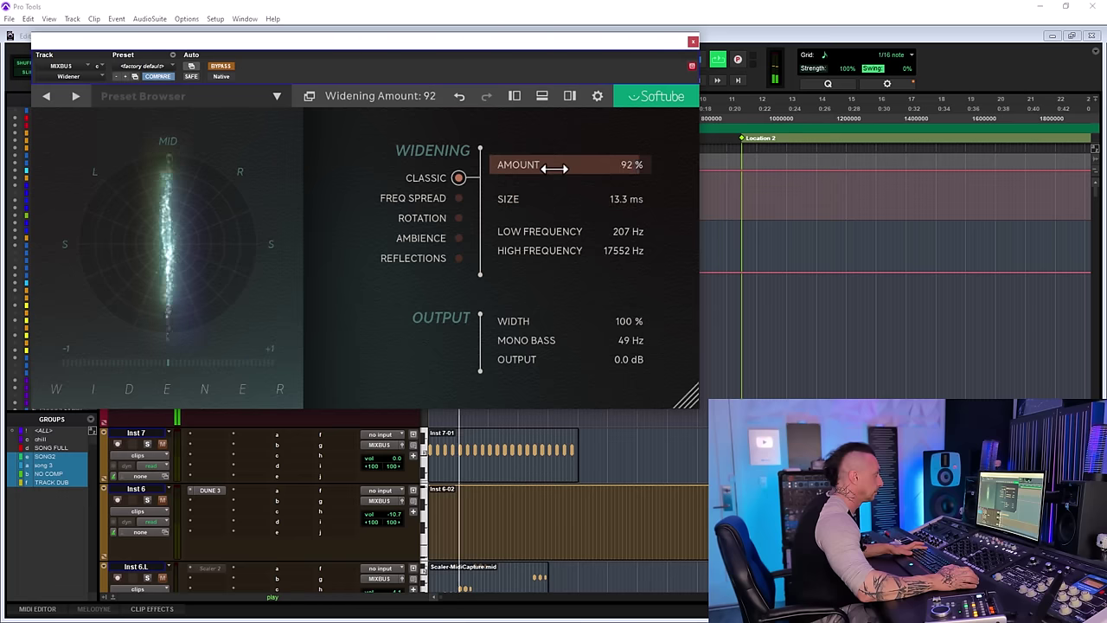
Switch to Ambience and set the Amount to 70 %, Size to 71 % and Low Frequency to 34 Hz
click(460, 240)
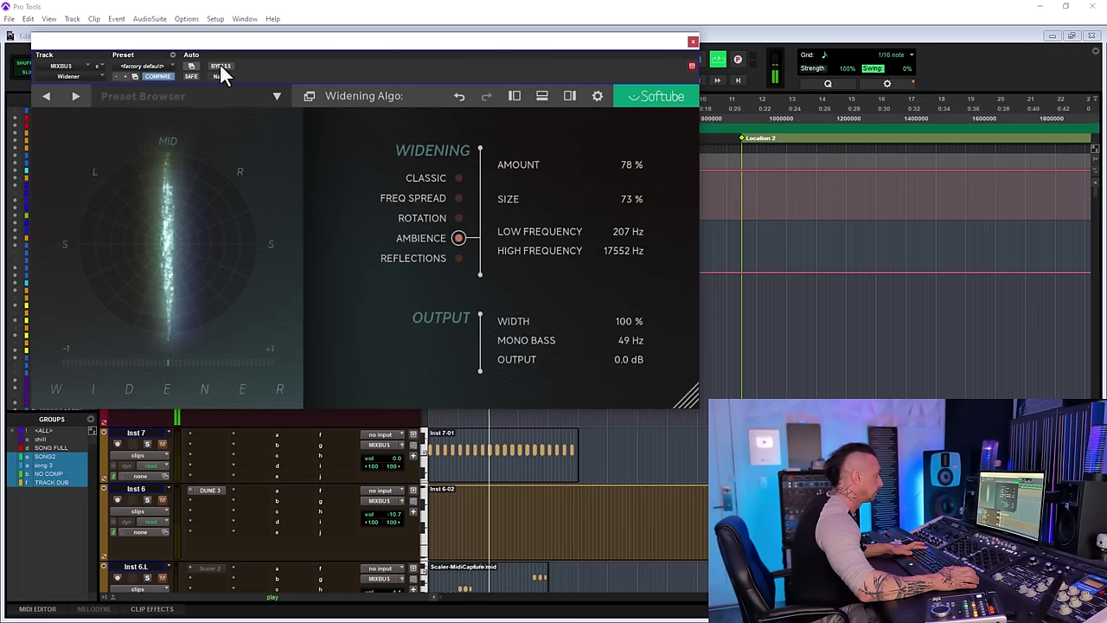
drag(519, 164, 580, 163)
drag(519, 199, 545, 201)
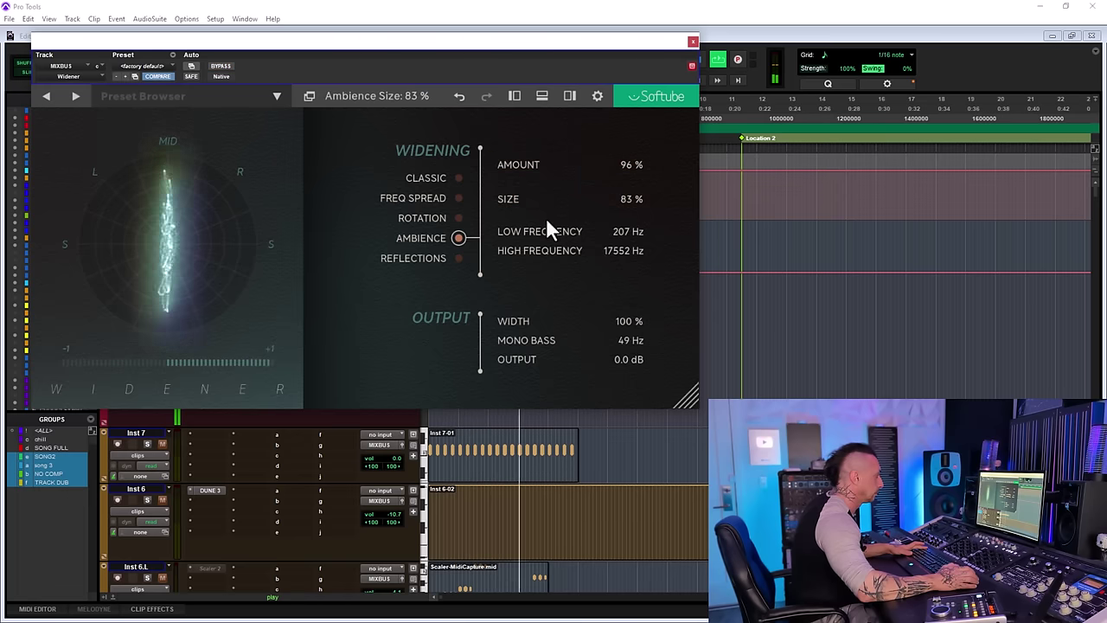
drag(578, 165, 571, 200)
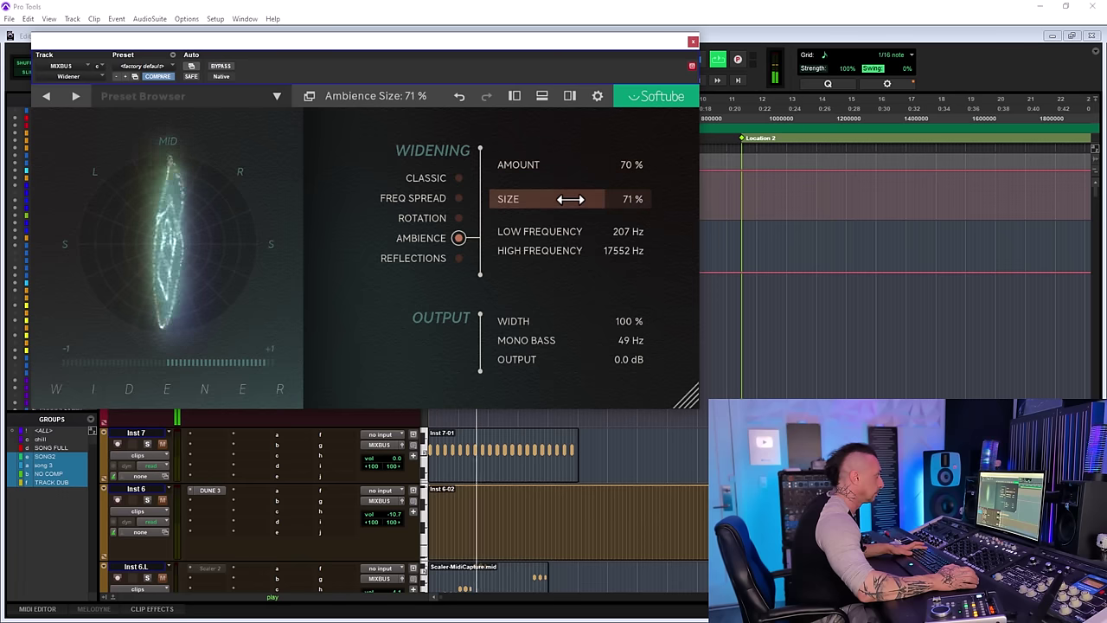
drag(530, 231, 486, 232)
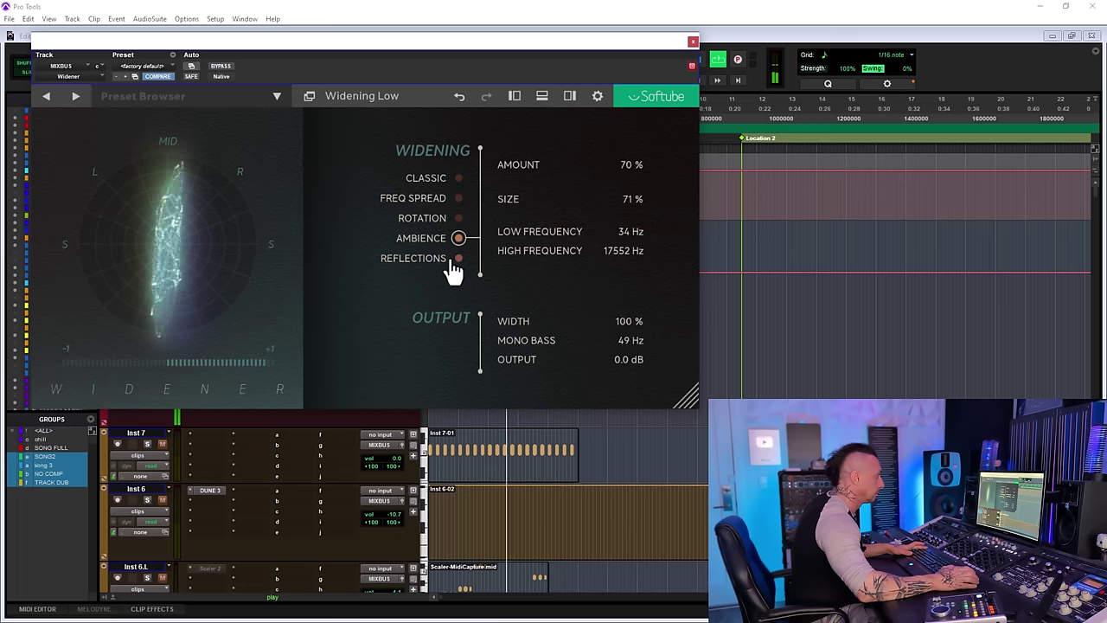
Set Reflections to Amount 57 % and Size 81 %, and set the Emphasis in Rotation to 2083 Hz
click(458, 259)
drag(556, 165, 660, 198)
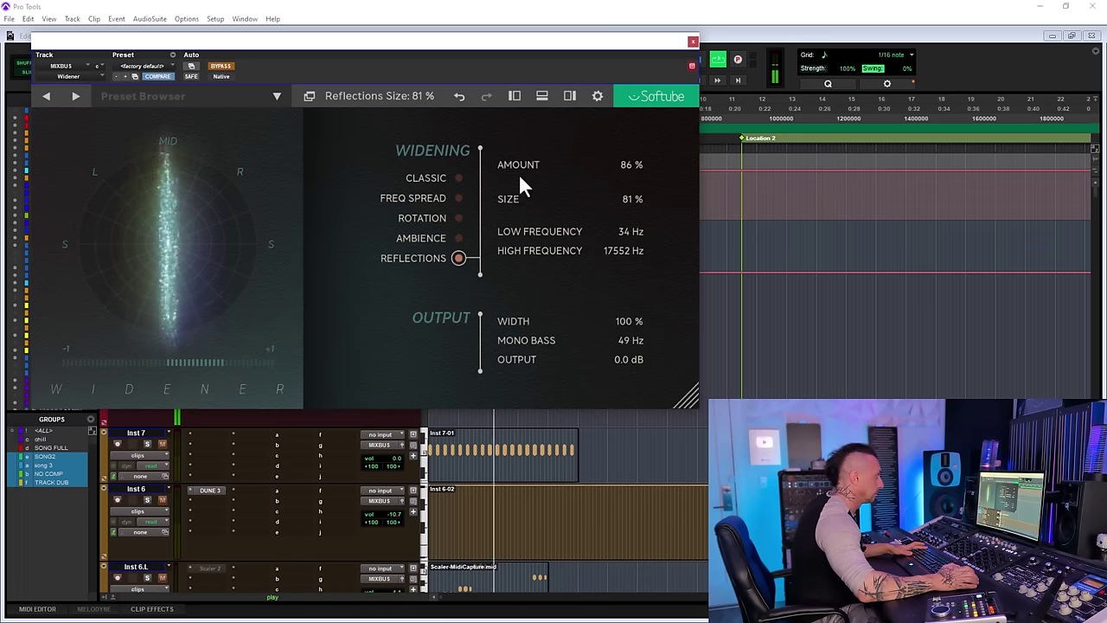
drag(568, 165, 524, 165)
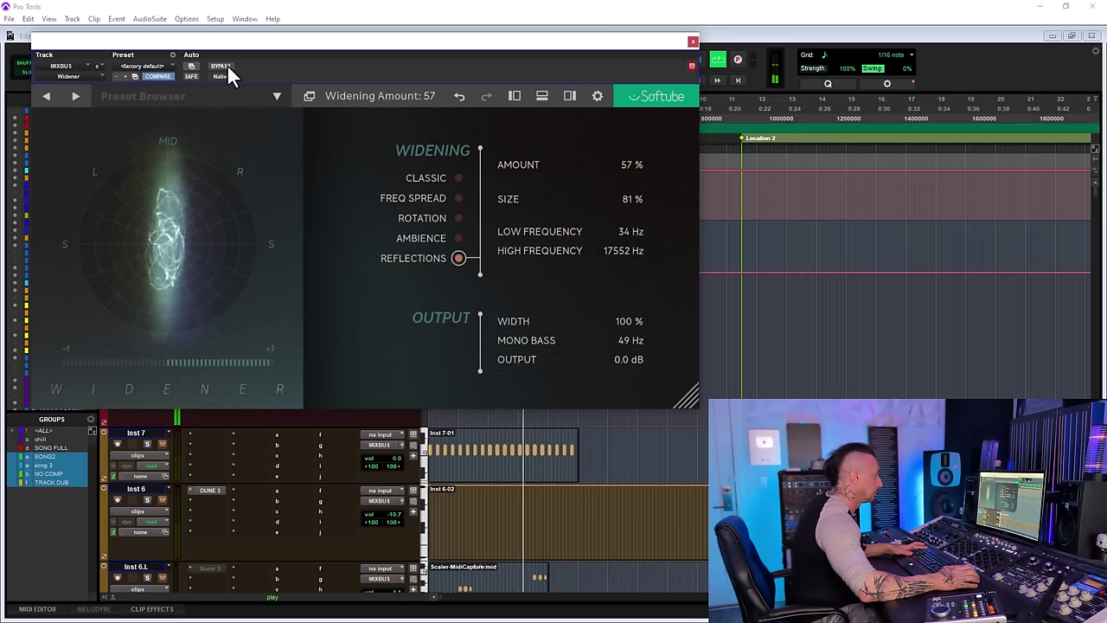
click(460, 221)
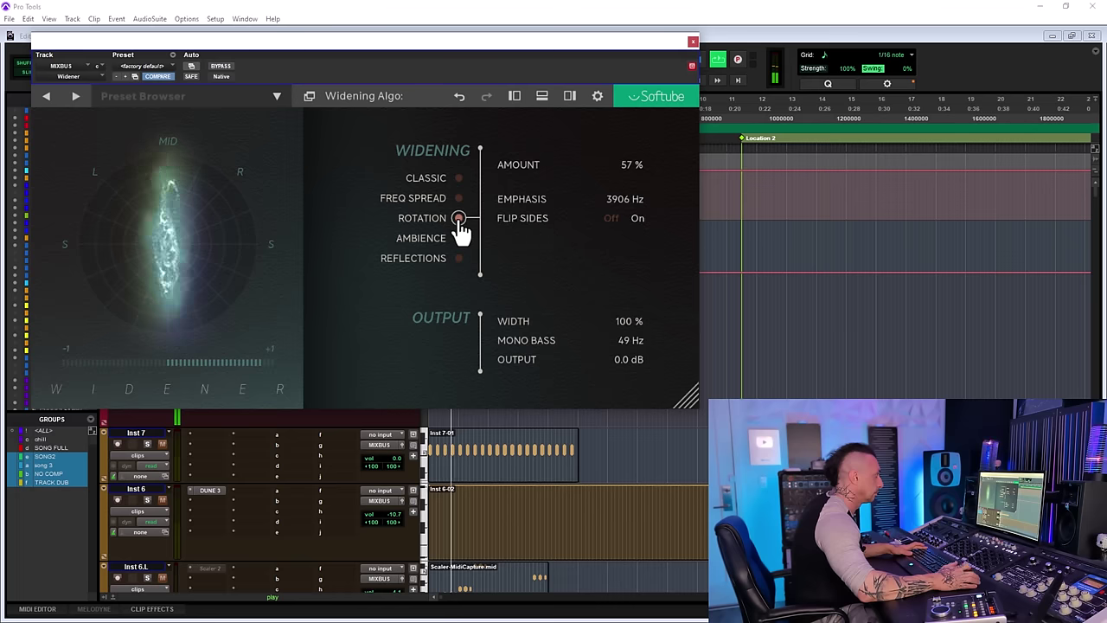
drag(578, 199, 612, 200)
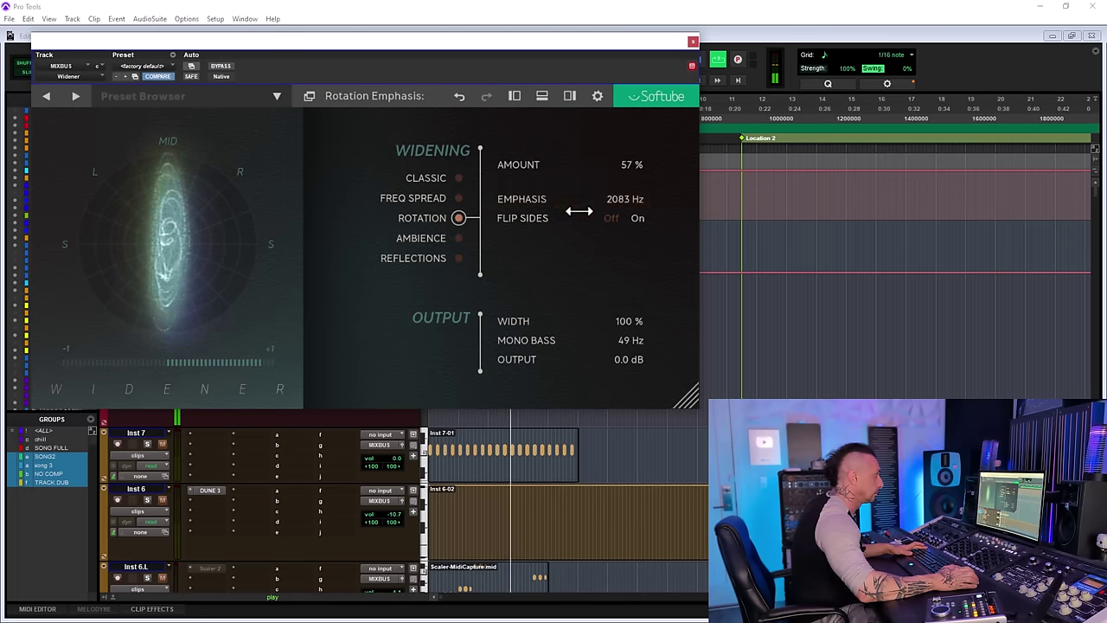
In Freq Spread, raise the Amount to 80 % and compare Flip Sides off and on, leaving it on
click(457, 199)
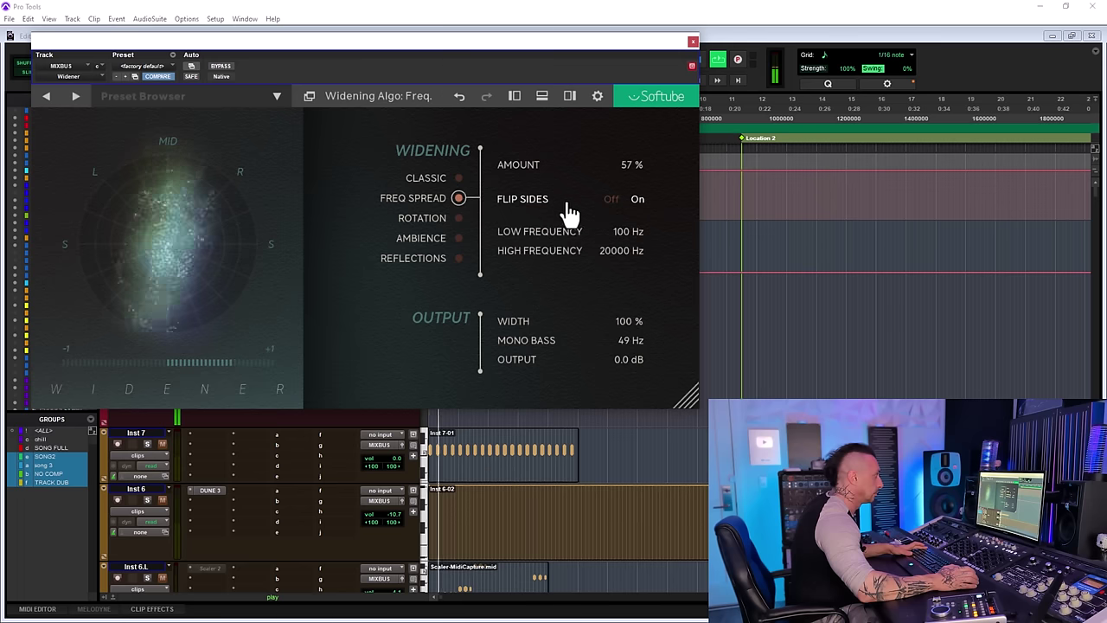
drag(544, 166, 601, 166)
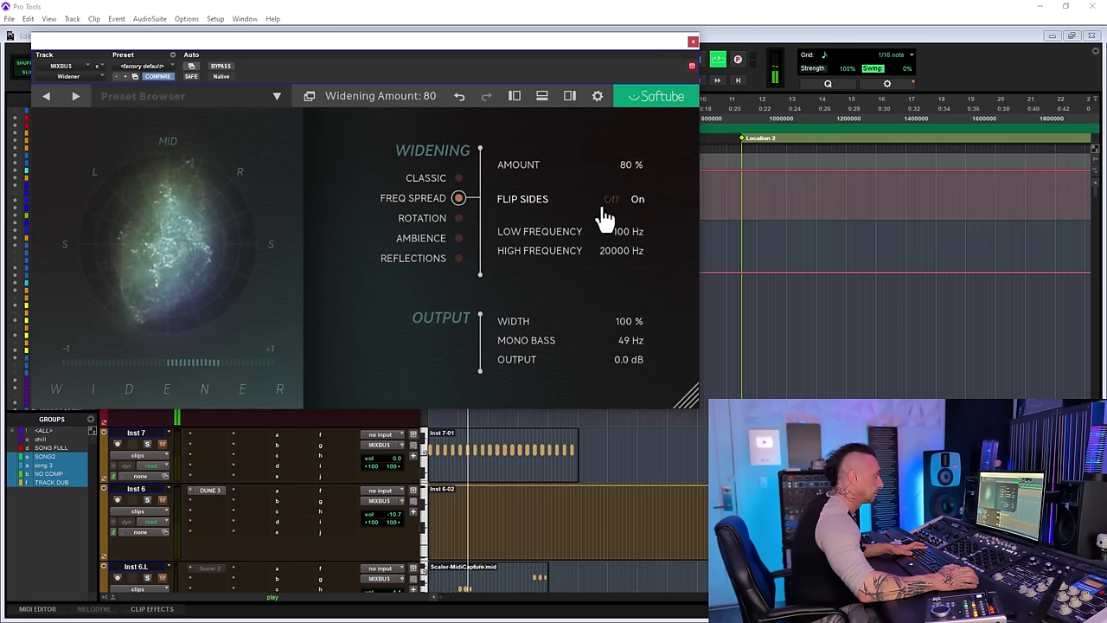
click(611, 200)
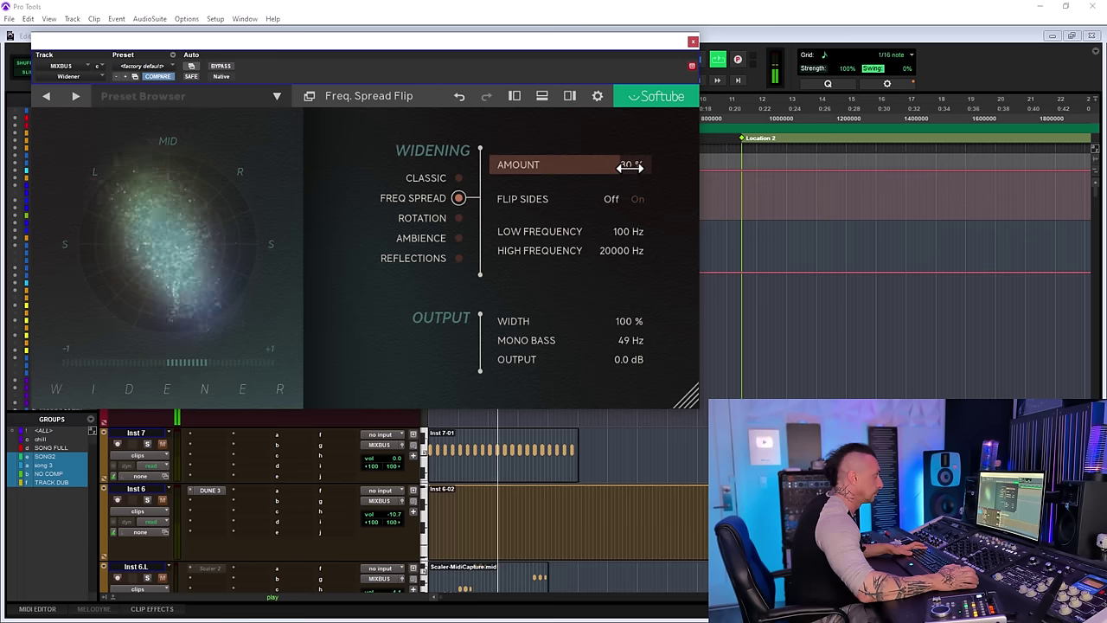
click(637, 200)
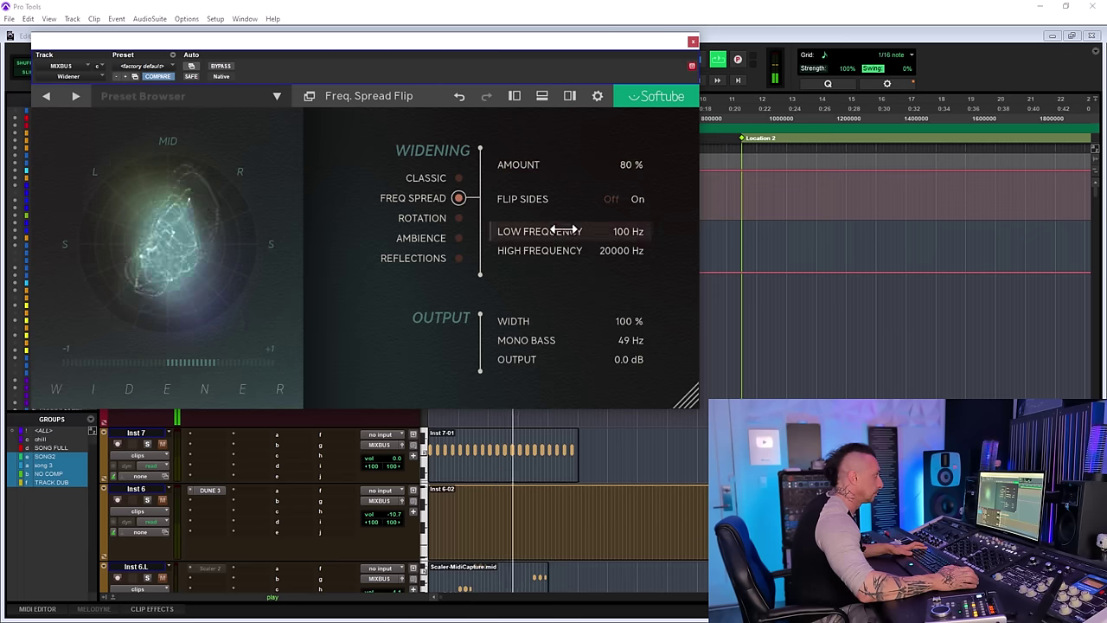
Compare the Freq Spread setting against bypass, re-enable the plug-in and stop playback
click(222, 66)
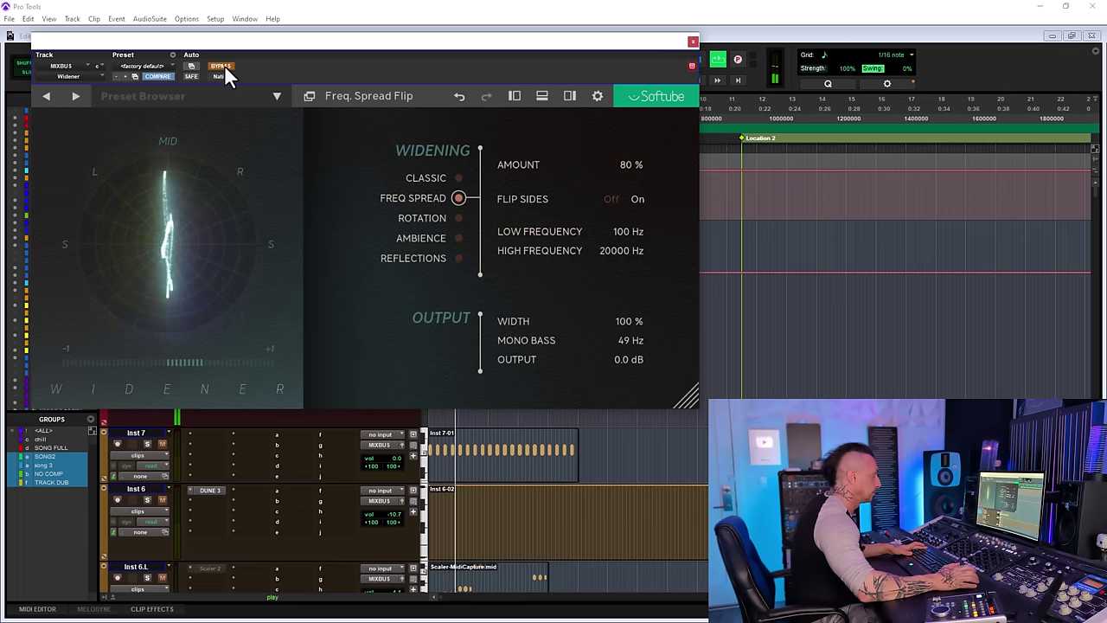
click(222, 66)
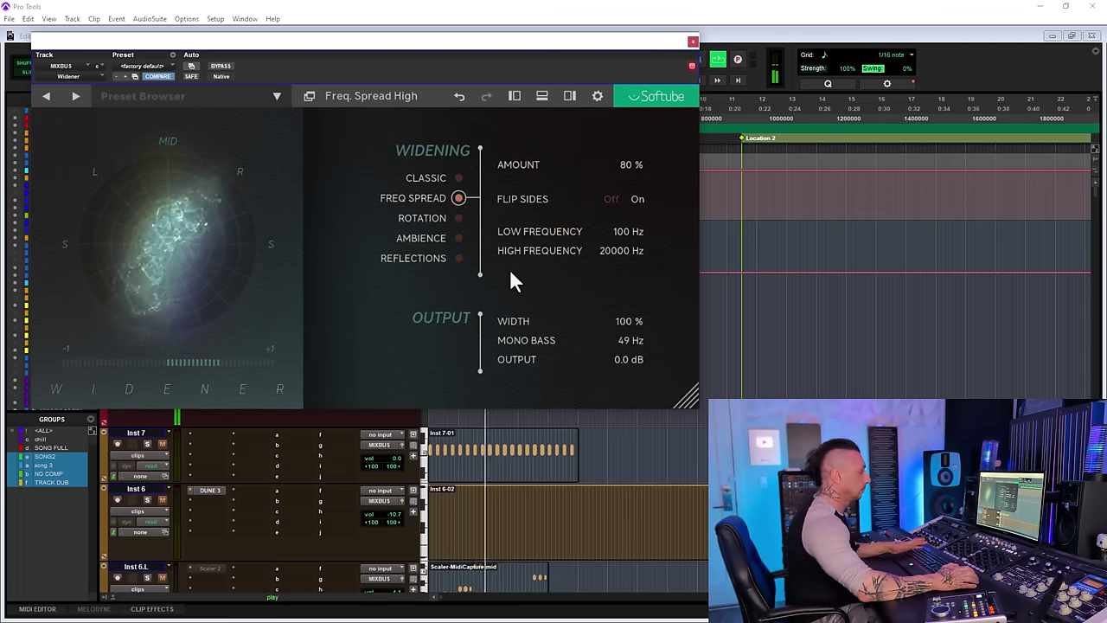
key(space)
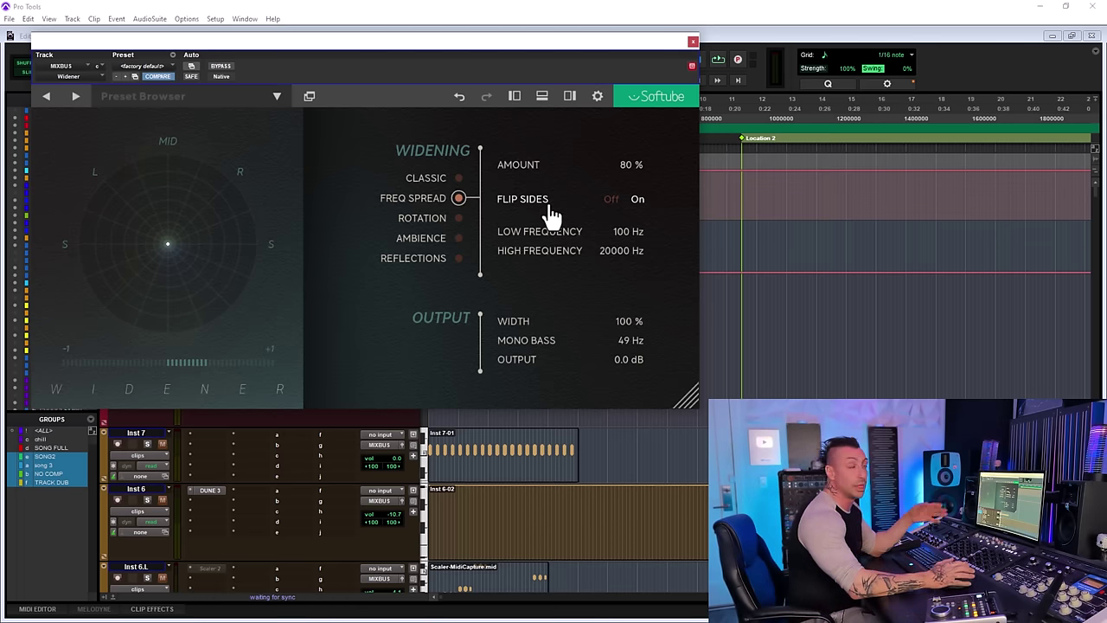
Switch to Ambience and set the Amount to 67 % and the Size to 68 % during playback of another section
click(459, 238)
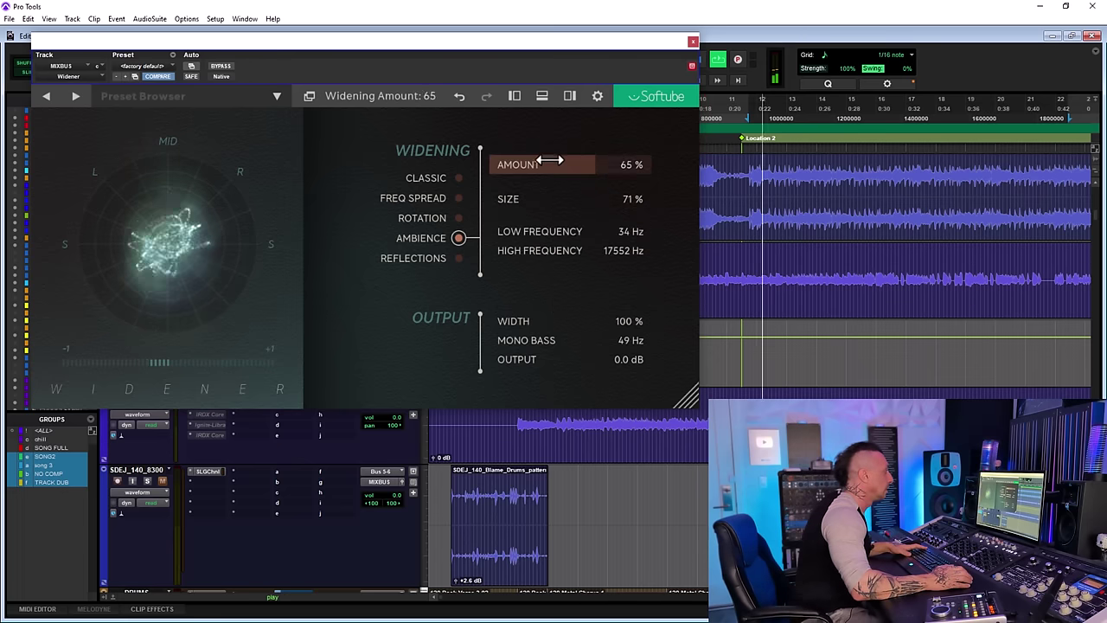
scroll(549, 160, up, 5)
scroll(548, 196, up, 3)
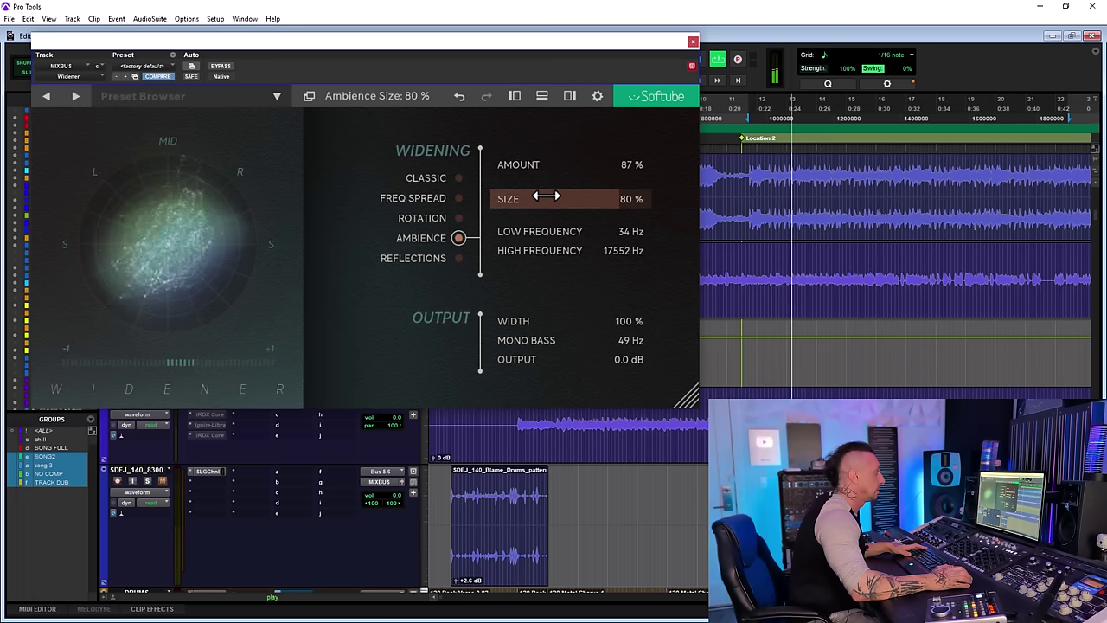
scroll(545, 196, down, 2)
scroll(538, 164, down, 5)
scroll(561, 197, down, 2)
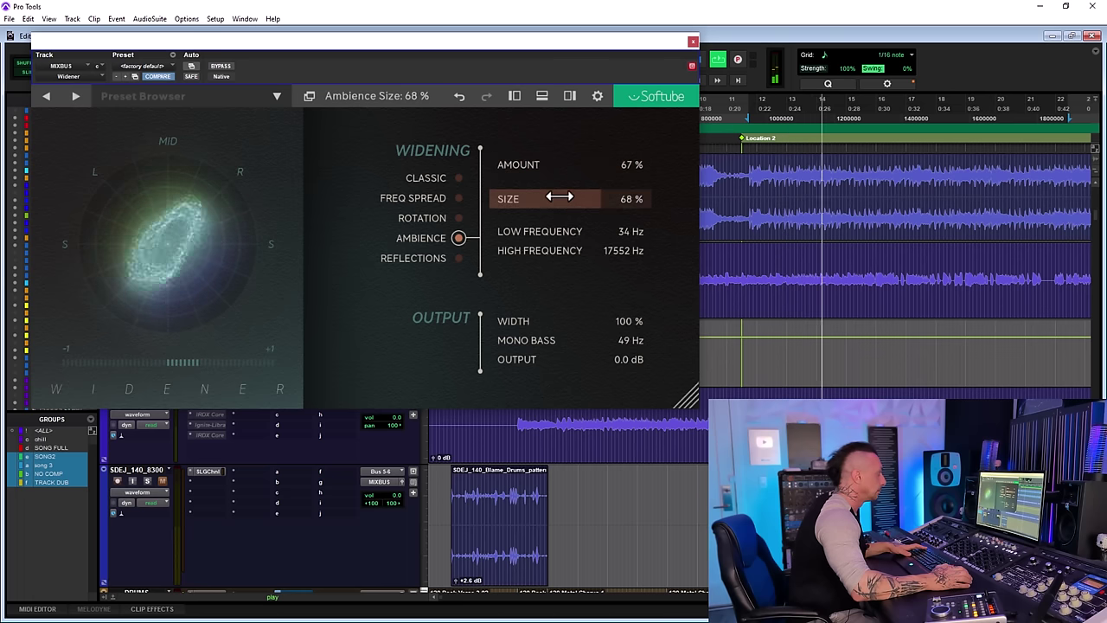
Compare Ambience with bypass and set the Width to 130 %, the Low Frequency to 62 Hz and the High Frequency to 20000 Hz
click(223, 68)
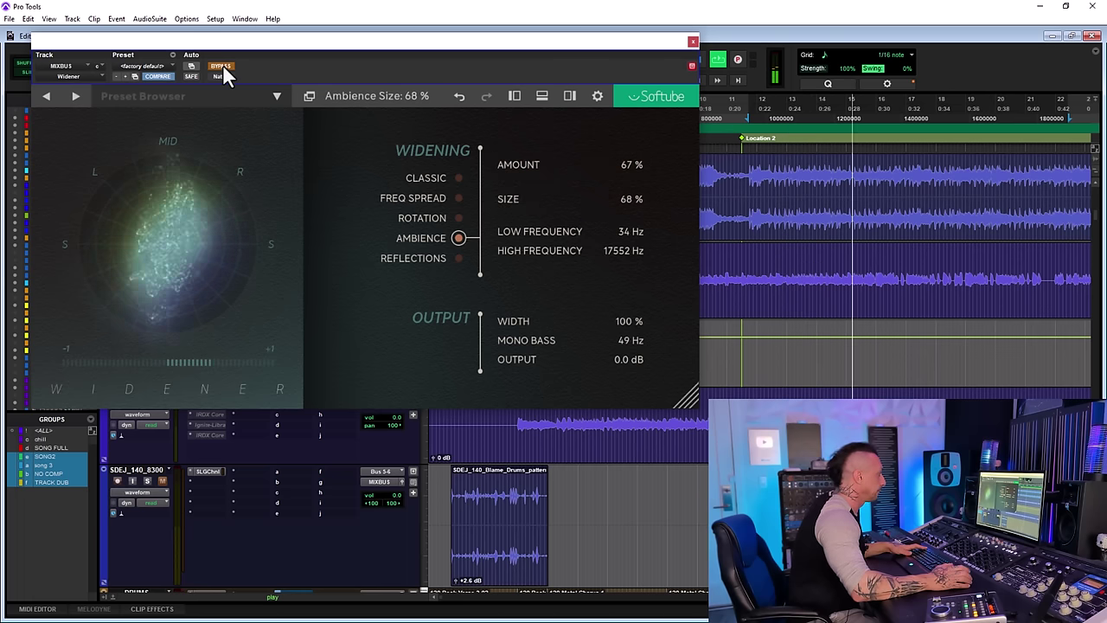
click(222, 69)
mouse_move(552, 320)
mouse_down()
mouse_move(579, 323)
mouse_move(553, 321)
mouse_up()
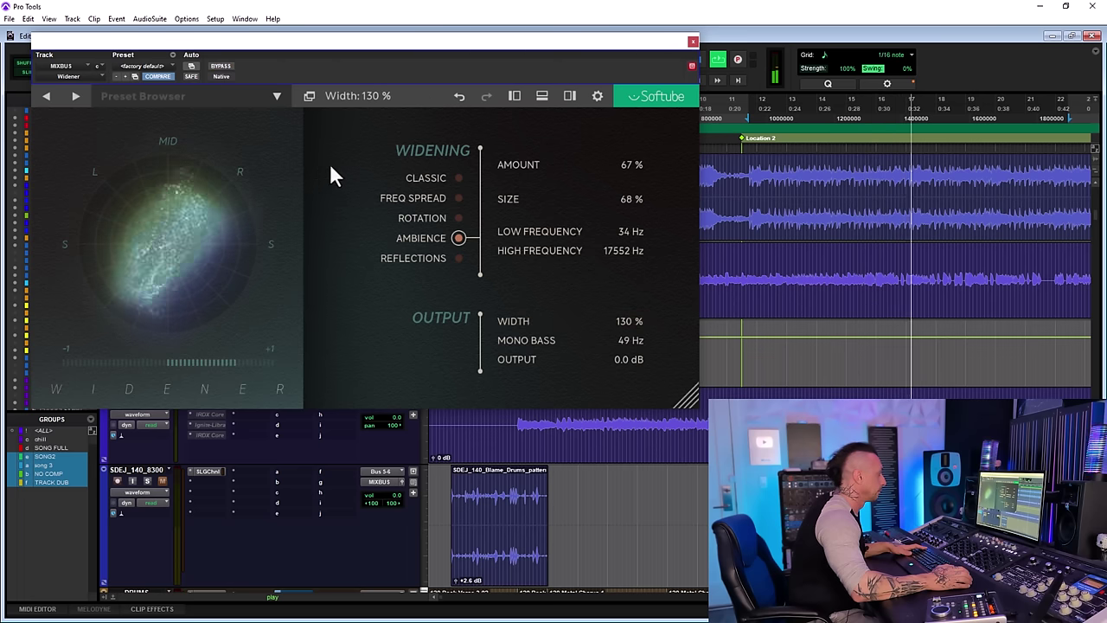
drag(505, 250, 535, 230)
click(221, 67)
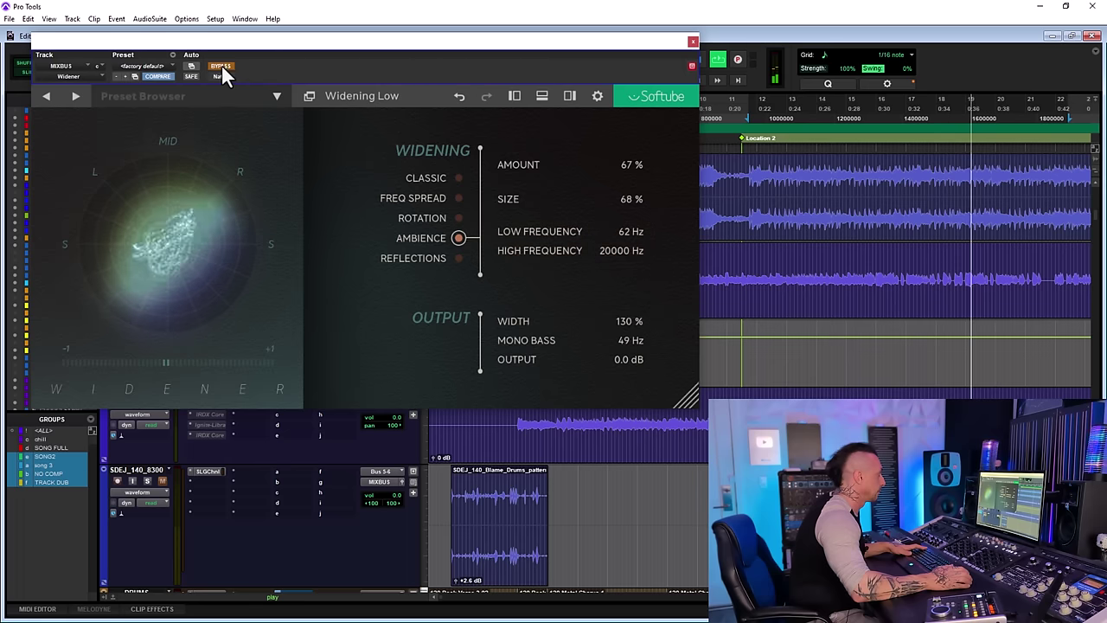
Switch to Reflections, re-enable the plug-in and lower the Amount to 51 %
click(459, 258)
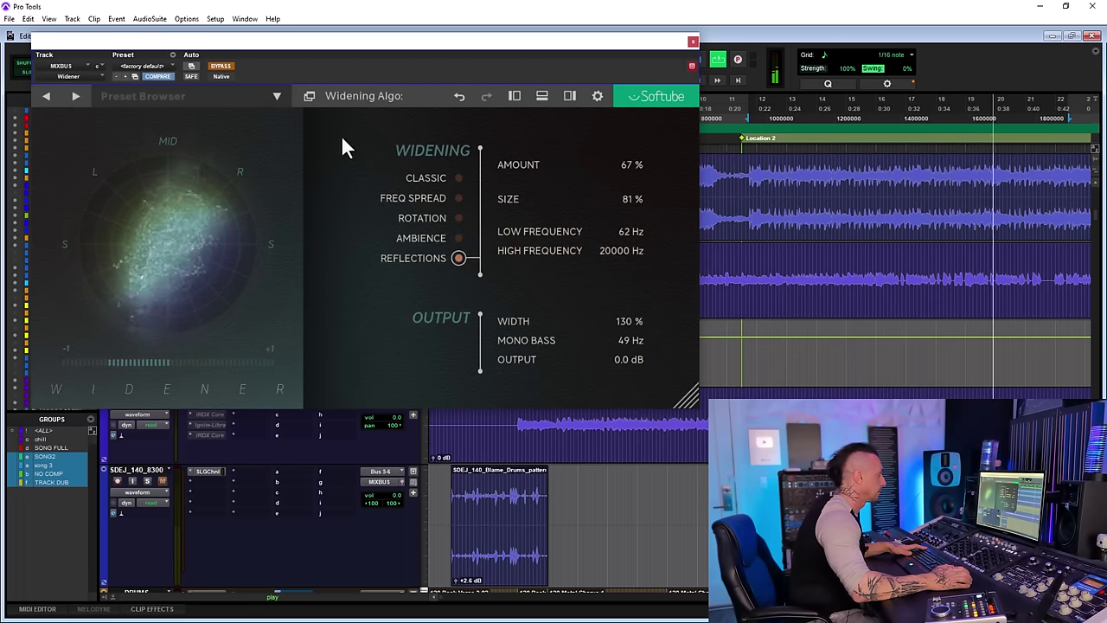
click(226, 69)
drag(528, 165, 530, 167)
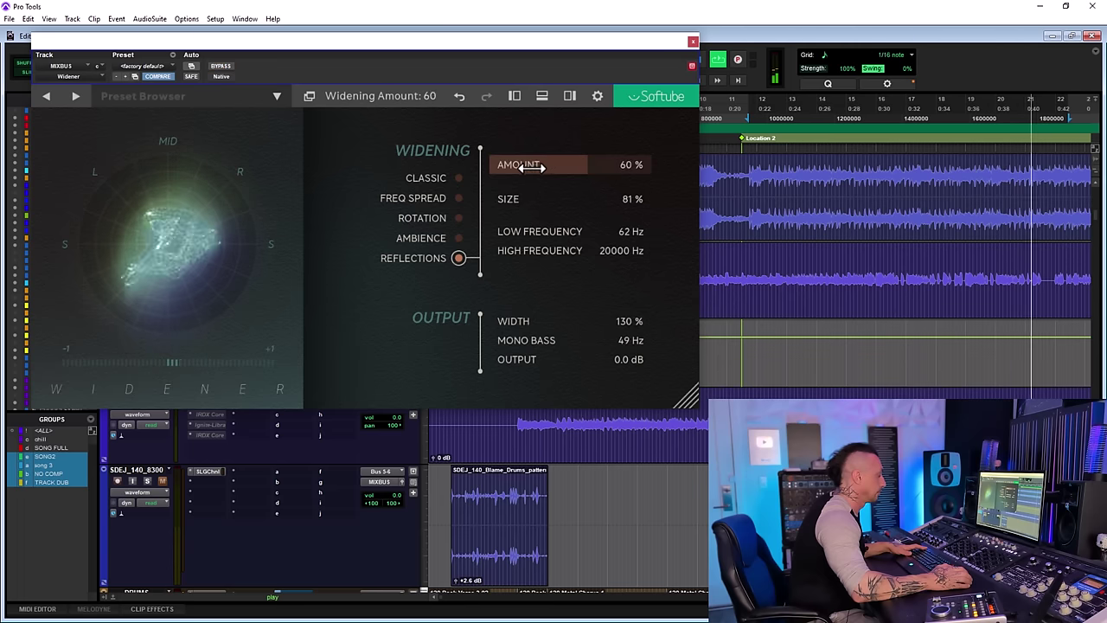
scroll(529, 167, down, 9)
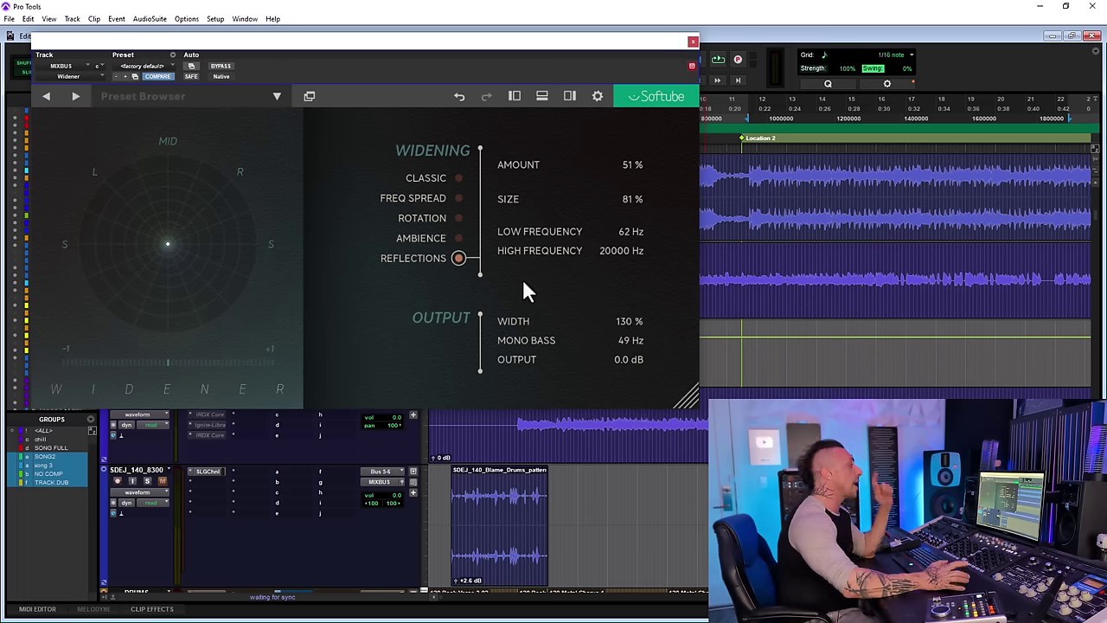
Enlarge the Clipper window and toggle its input, output and lower control sections, leaving the input and output meters shown
mouse_move(596, 164)
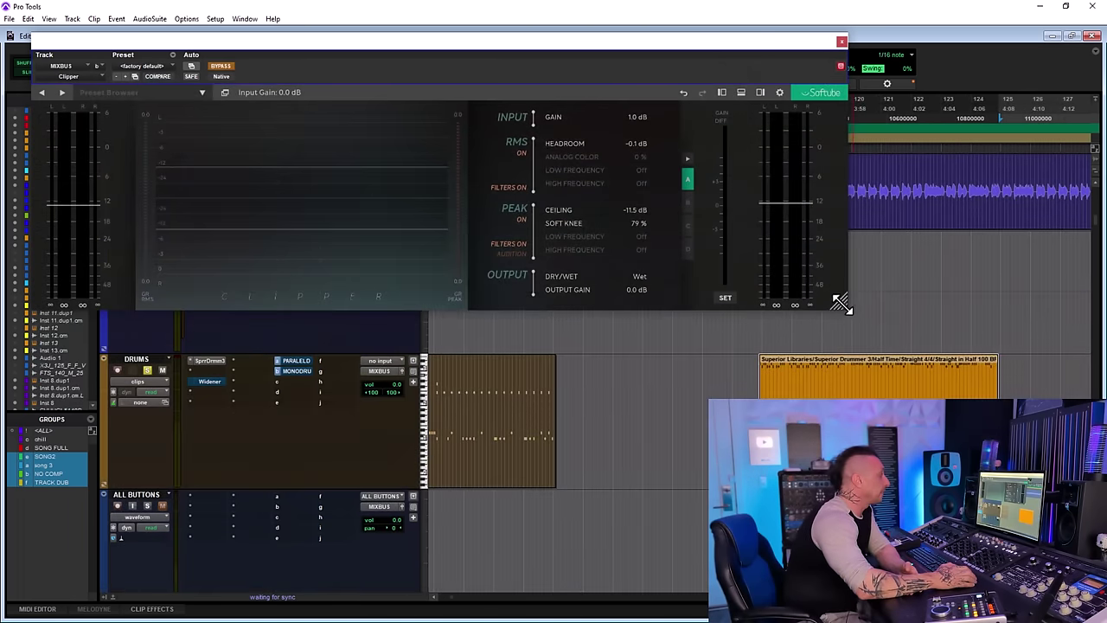
drag(841, 303, 914, 342)
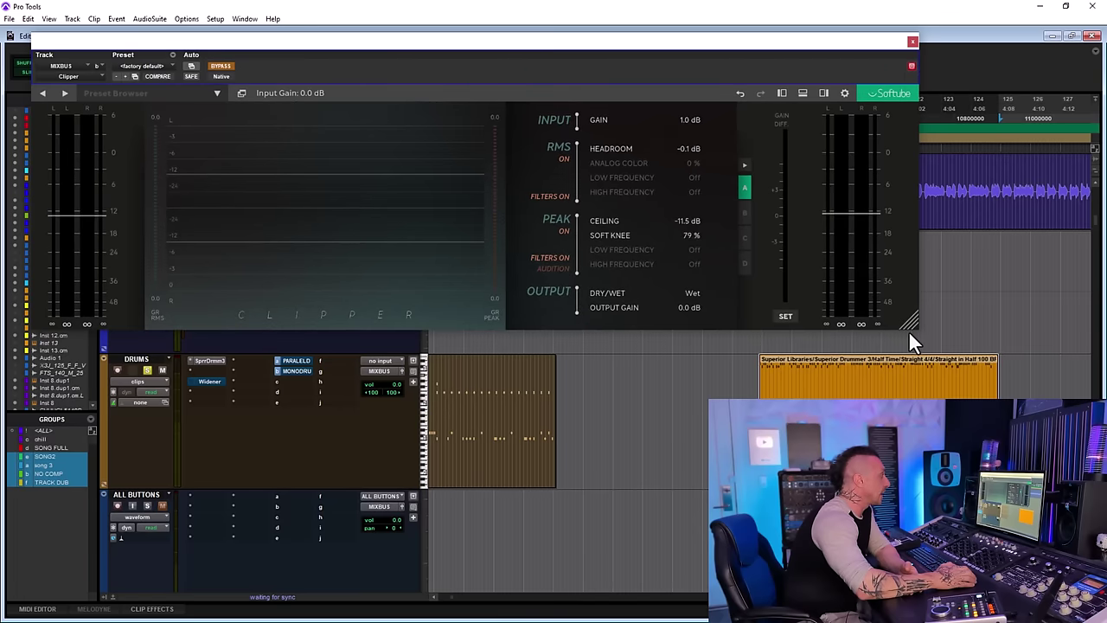
click(821, 97)
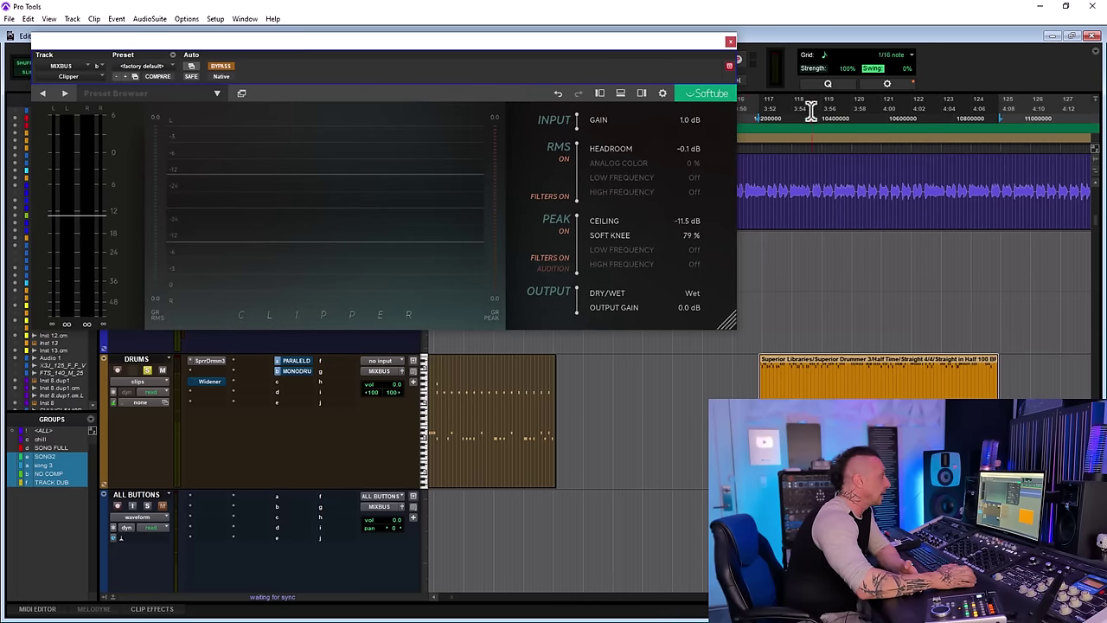
click(600, 94)
click(487, 92)
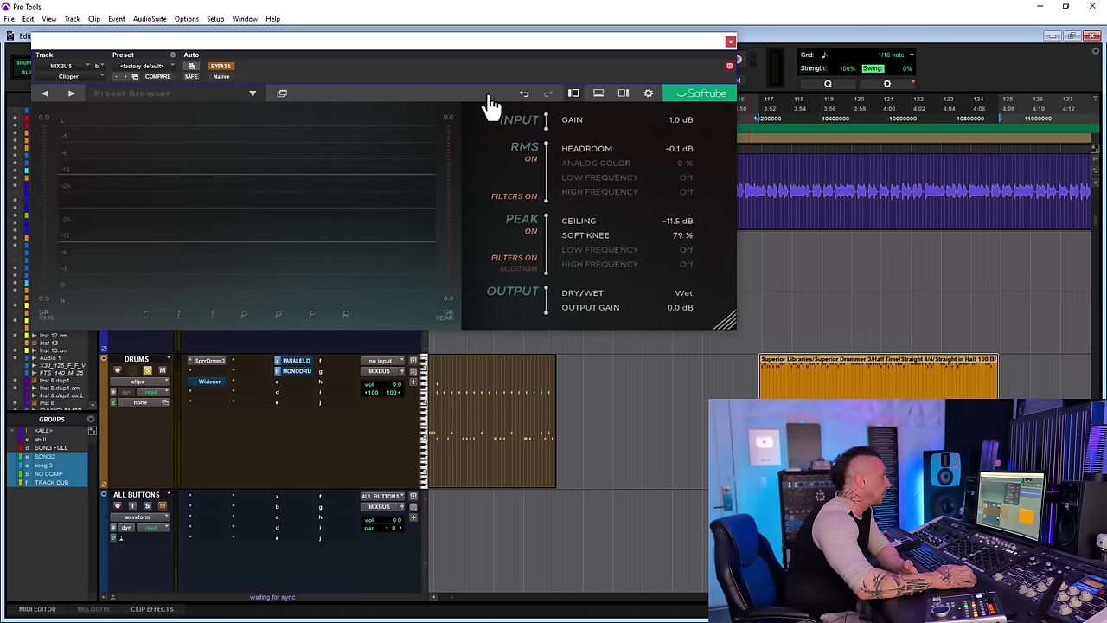
click(639, 95)
click(803, 93)
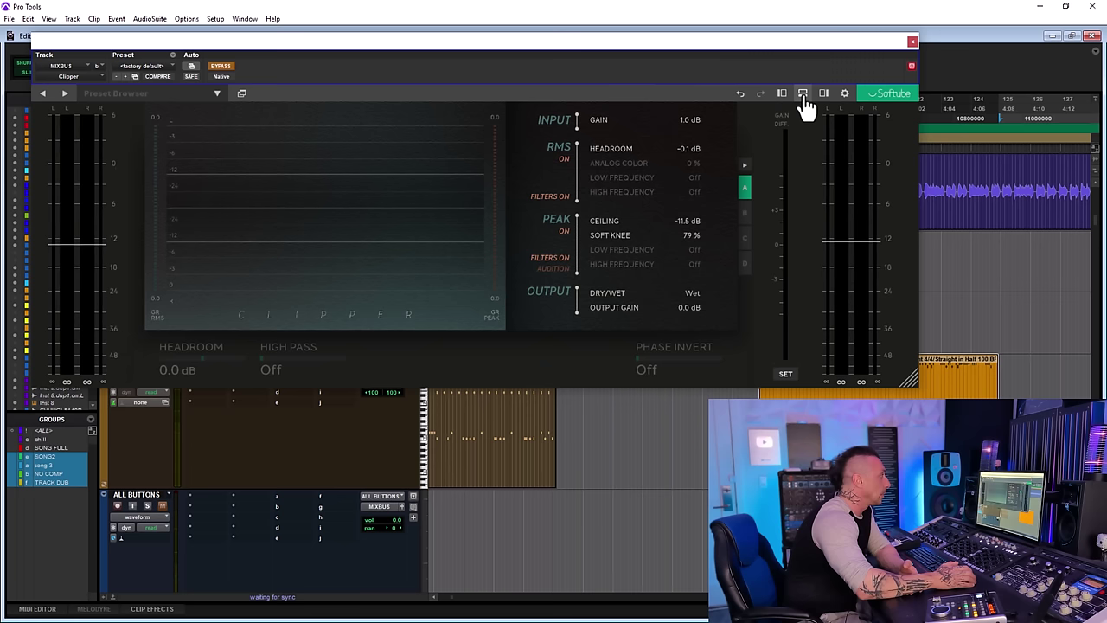
click(803, 97)
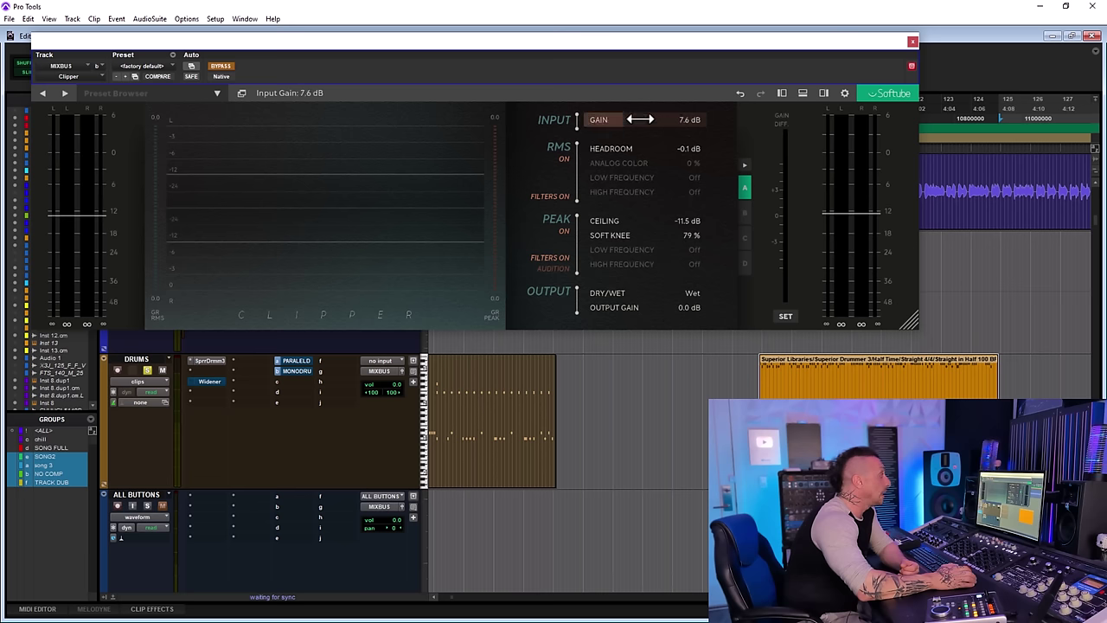
Set the Gain to 0.0 dB and the RMS controls to Headroom 0.6 dB, Analog Color 66 %, Low Frequency 160 Hz, High Frequency 8947 Hz
drag(636, 120, 611, 149)
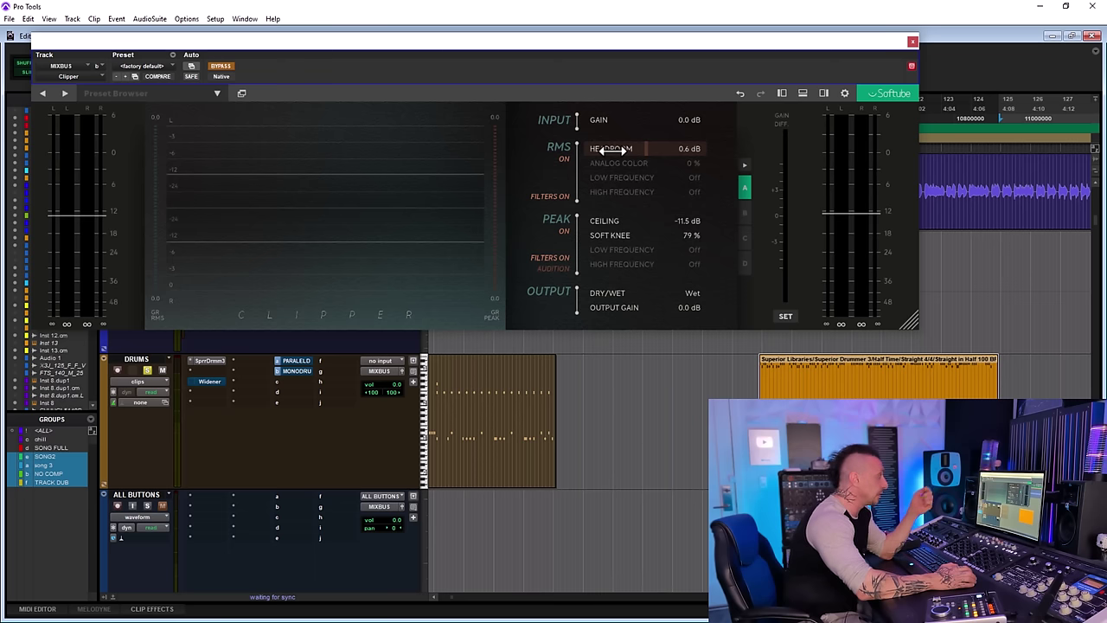
drag(614, 164, 684, 163)
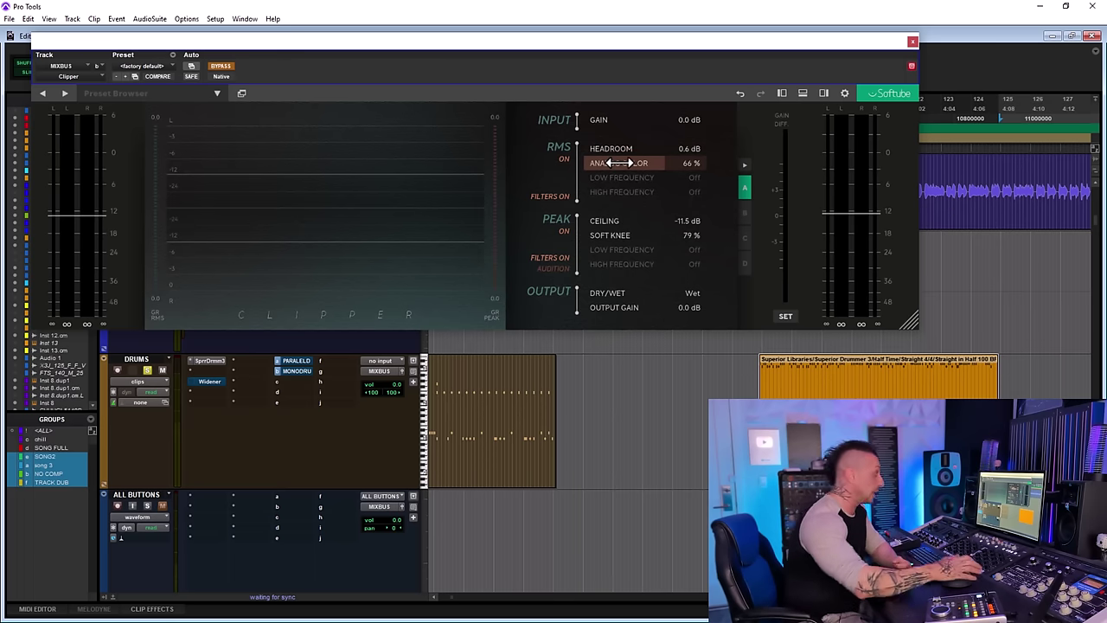
mouse_move(624, 177)
mouse_down()
mouse_move(680, 176)
mouse_move(632, 193)
mouse_move(647, 192)
mouse_move(626, 181)
mouse_up()
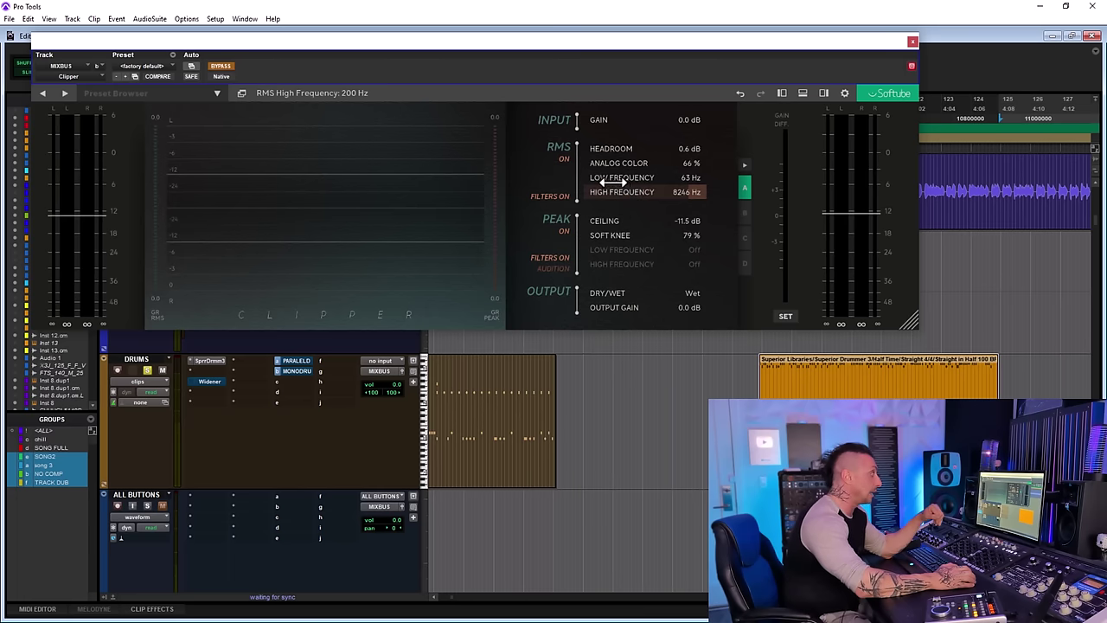
drag(610, 178, 635, 177)
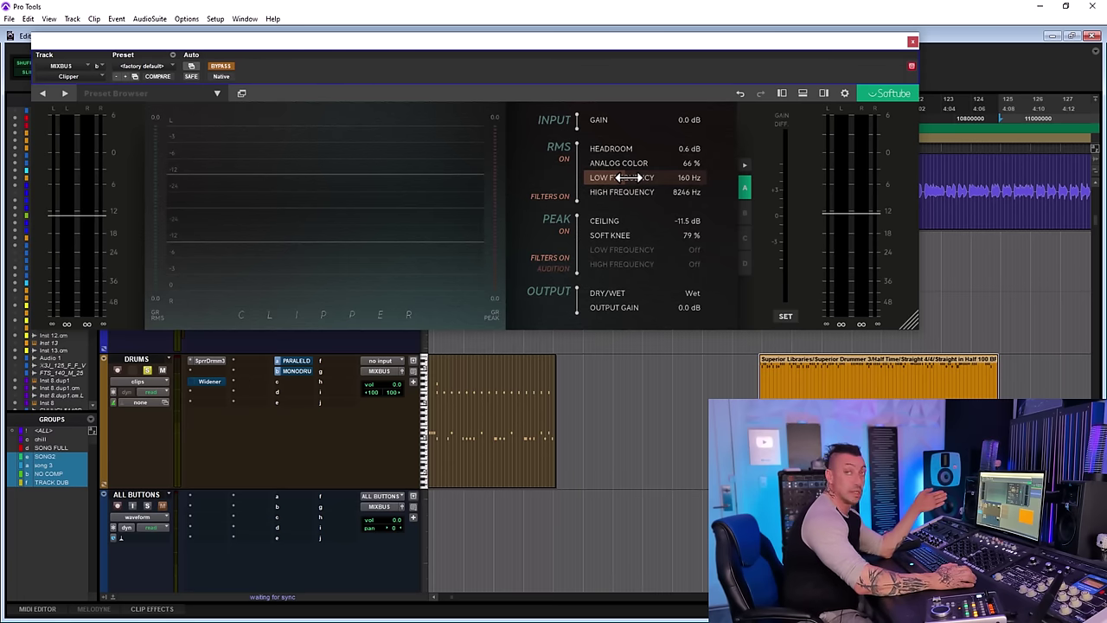
scroll(666, 192, up, 10)
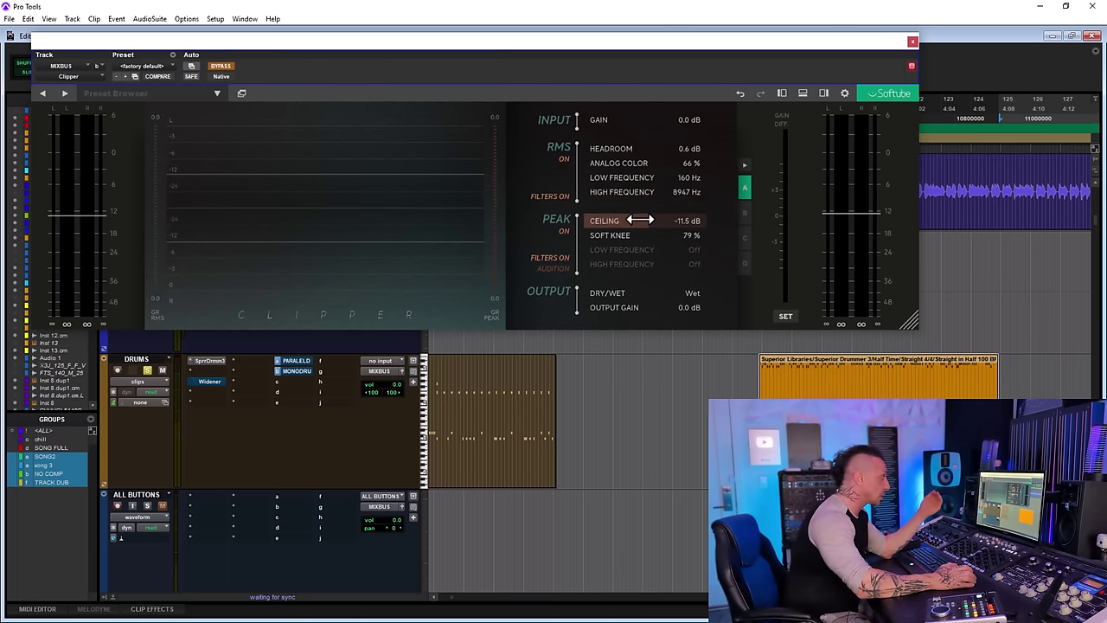
In the Peak section, set the Soft Knee to Hard, the Low Frequency to 96 Hz and the High Frequency to 8026 Hz
scroll(597, 237, down, 10)
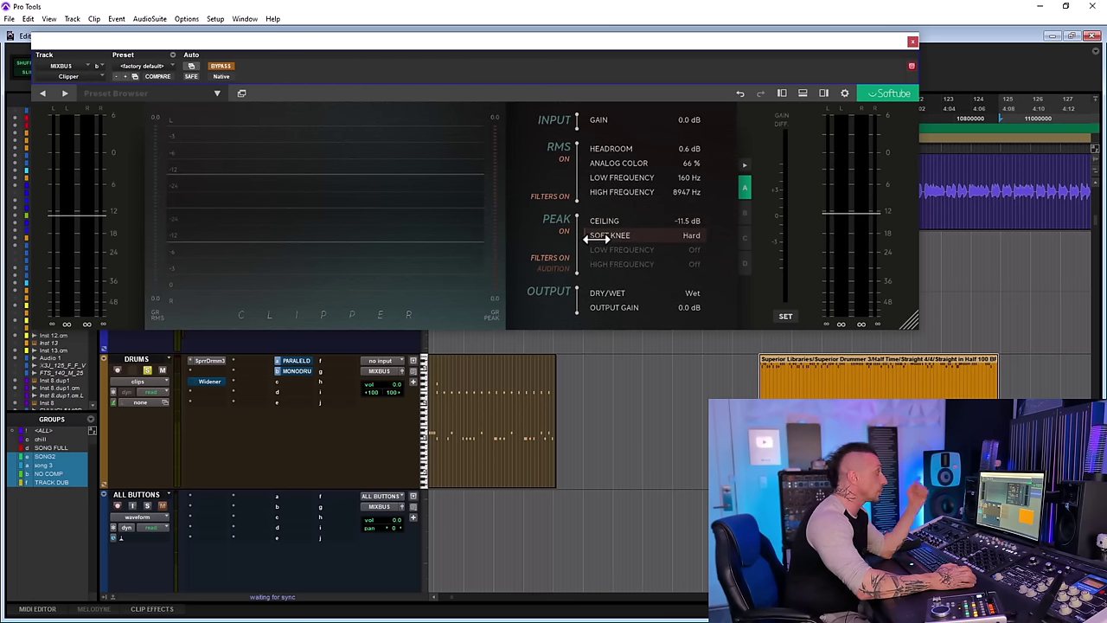
drag(597, 237, 696, 235)
scroll(654, 259, down, 2)
scroll(672, 250, up, 3)
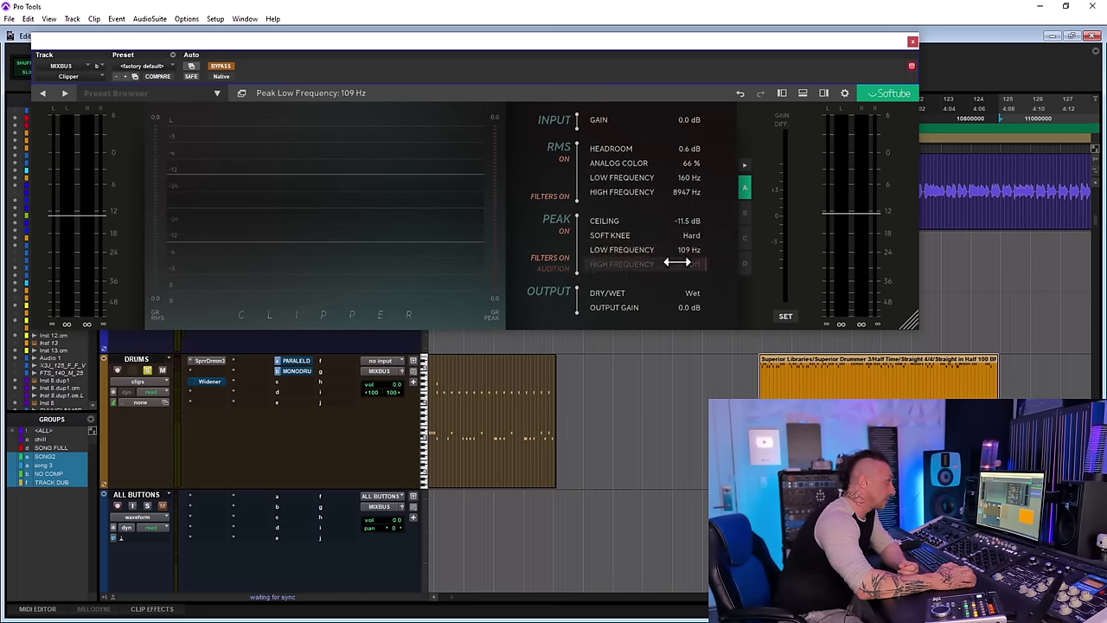
scroll(664, 264, down, 3)
scroll(660, 264, down, 1)
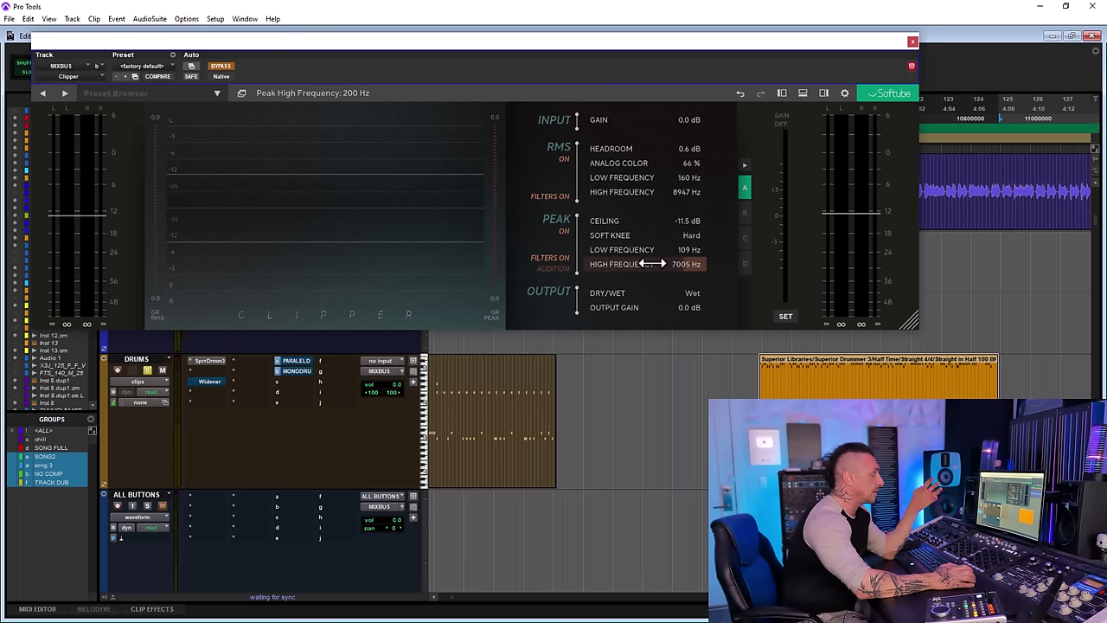
scroll(644, 251, down, 3)
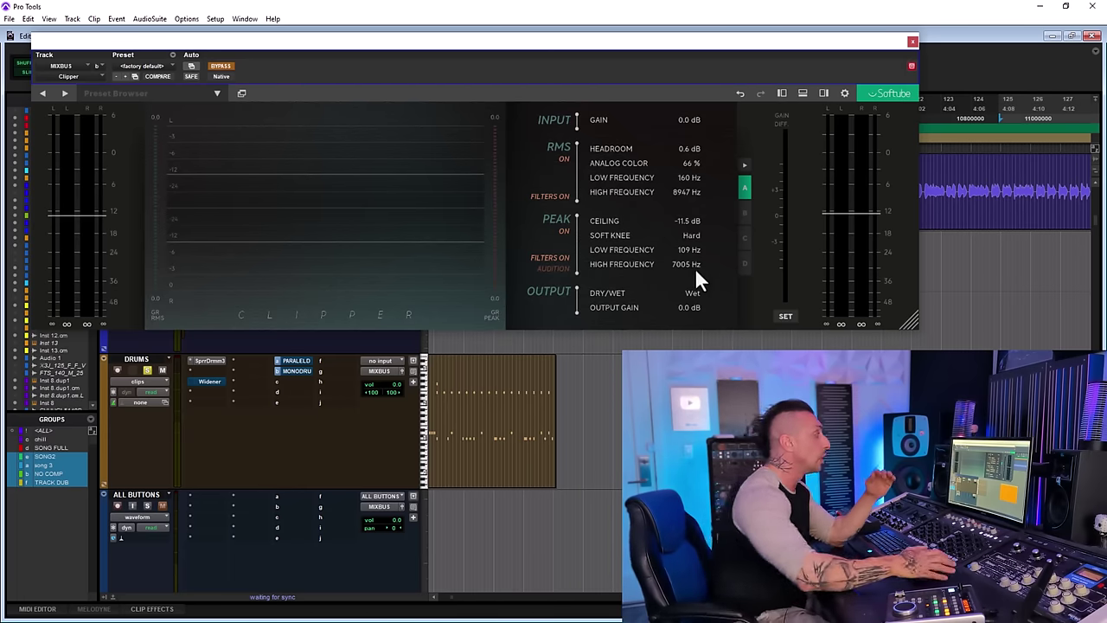
drag(683, 250, 626, 249)
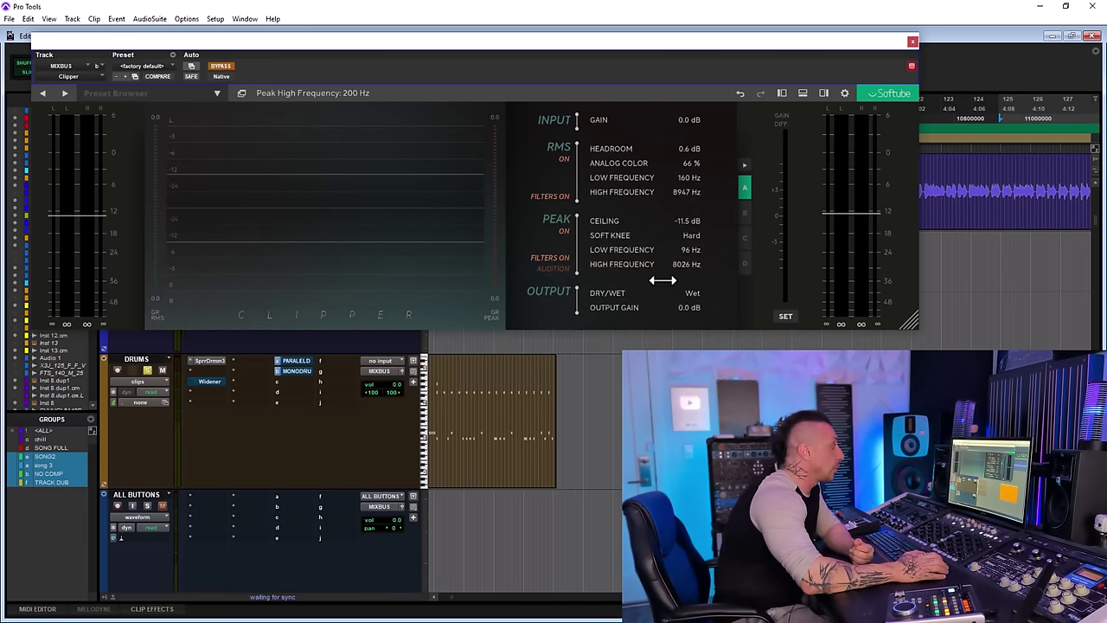
Switch between the A, B and C settings and view the copy options for A, ending on A
click(745, 215)
click(747, 239)
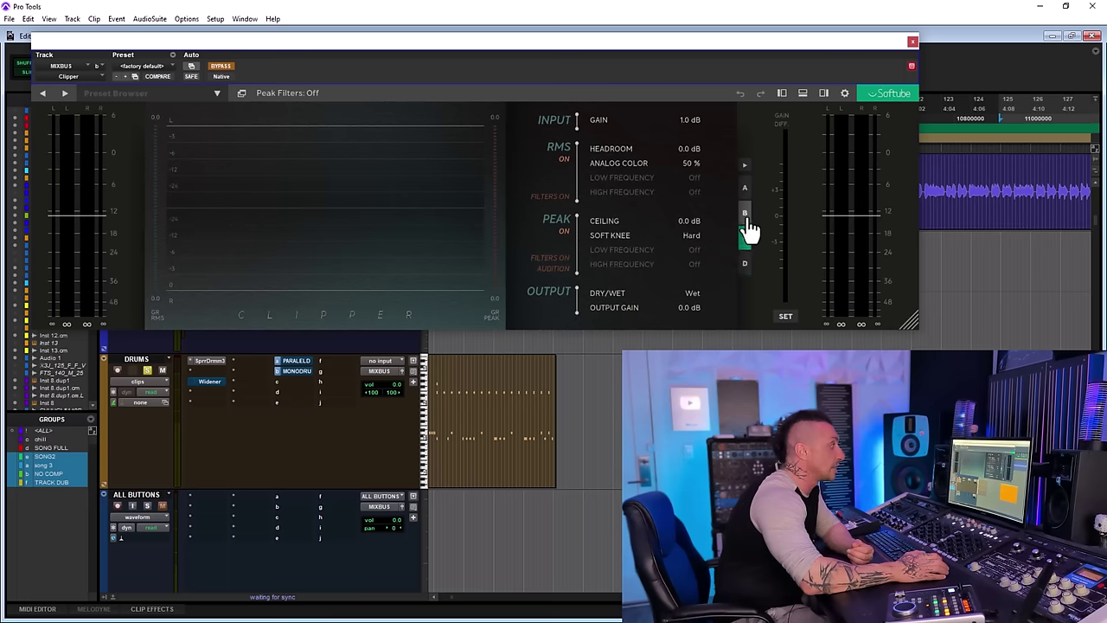
click(745, 188)
click(744, 165)
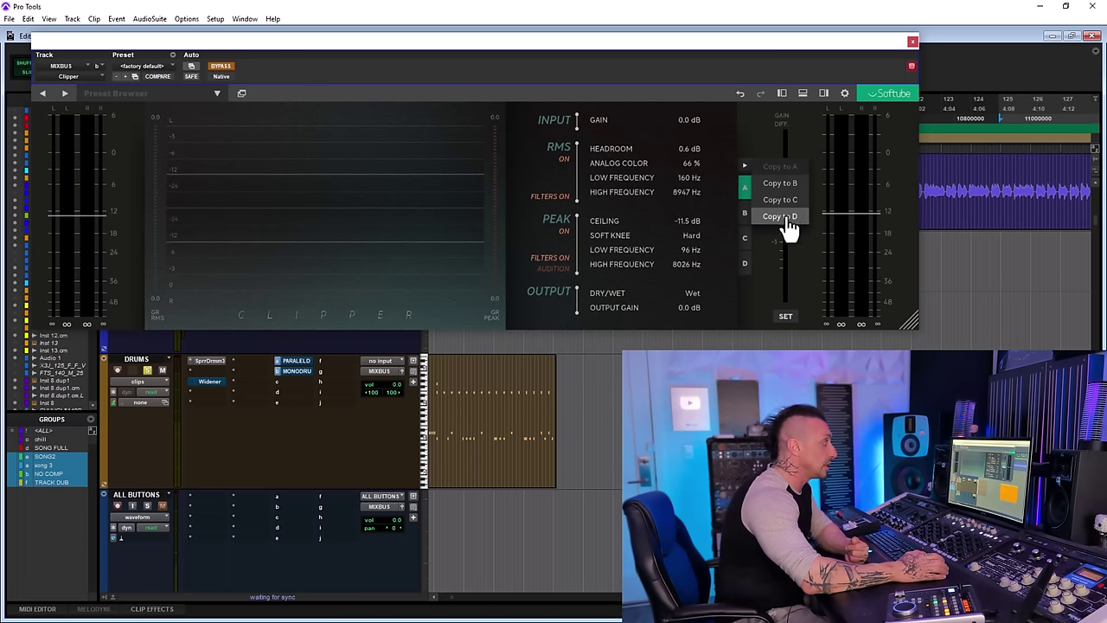
click(745, 165)
click(745, 213)
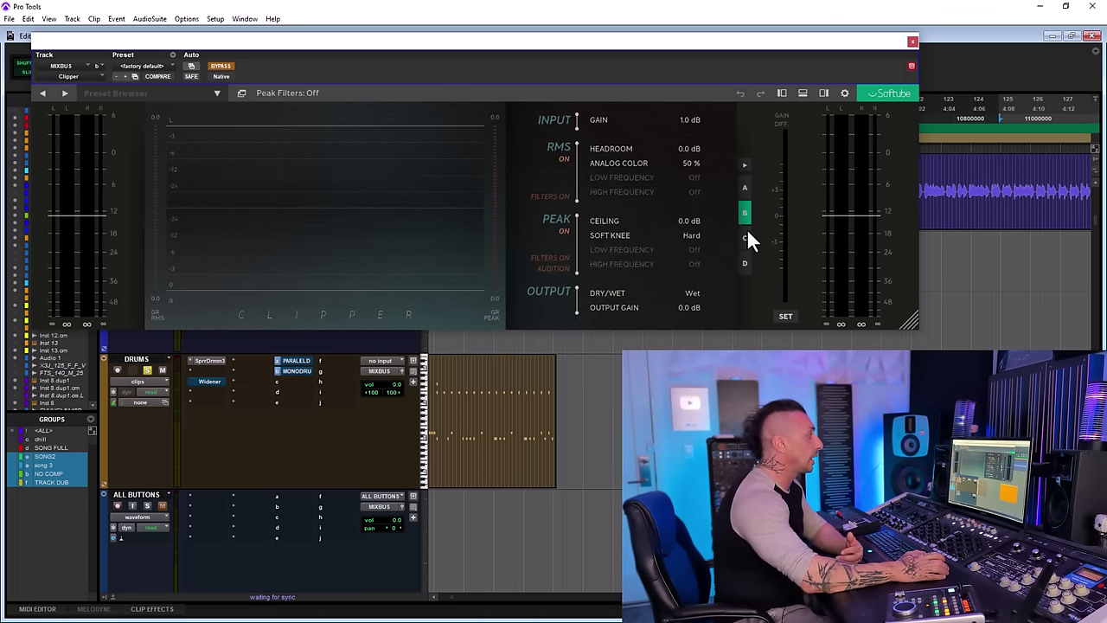
click(744, 187)
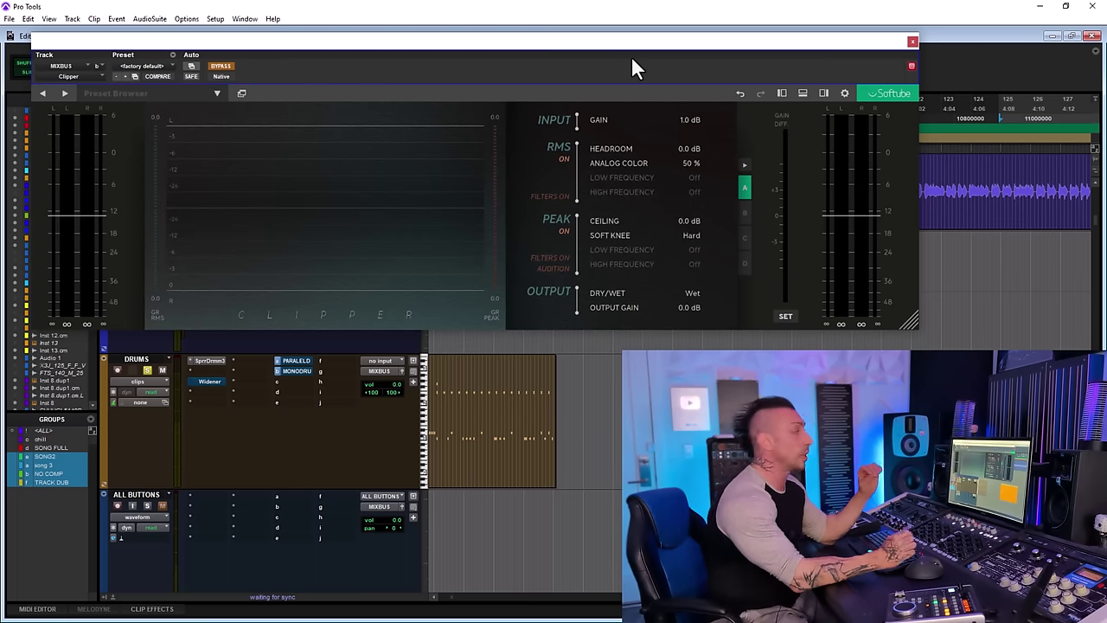
Set the RMS Analog Color to 0 % and enable the Clipper during drum playback
drag(658, 162, 532, 158)
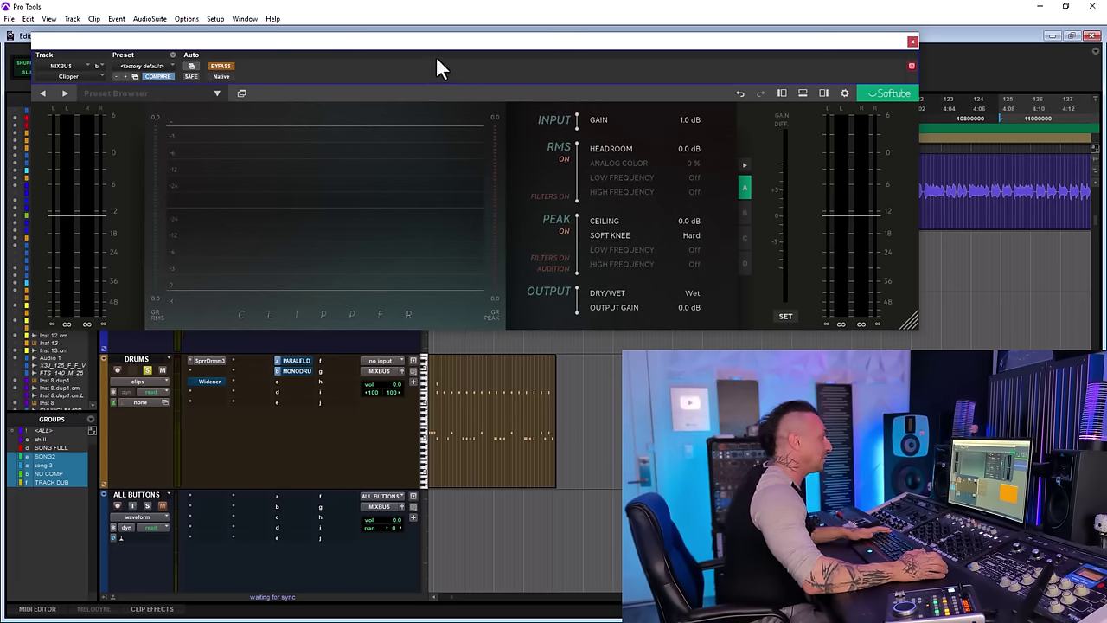
key(space)
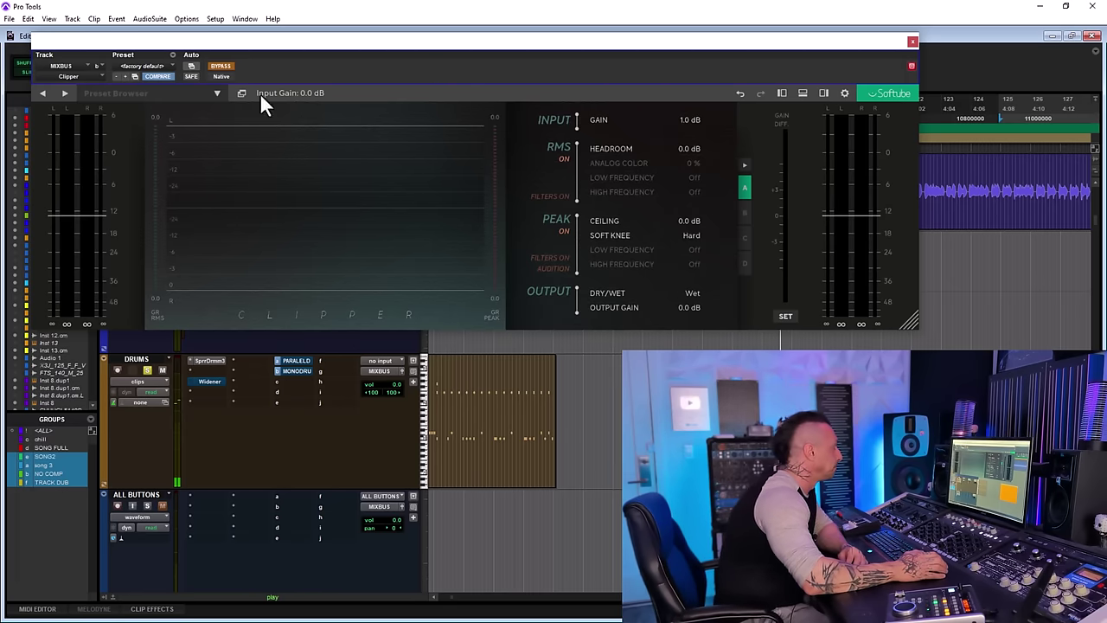
click(220, 65)
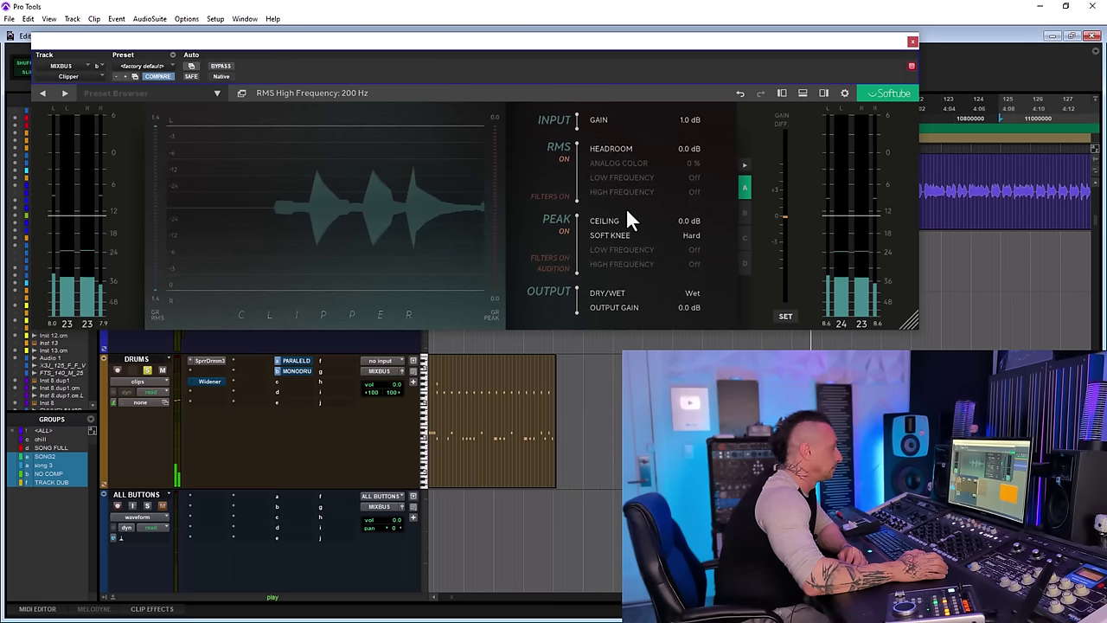
Lower the Peak Ceiling to -13.6 dB and compensate the level with the Gain Diff Set function
drag(604, 221, 606, 275)
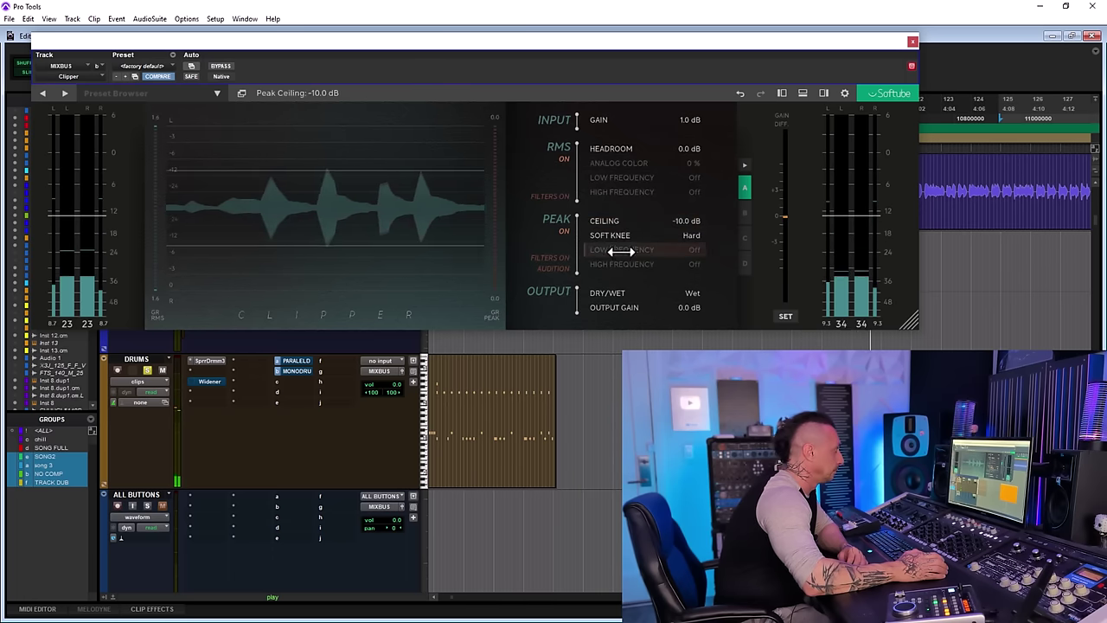
drag(596, 221, 600, 239)
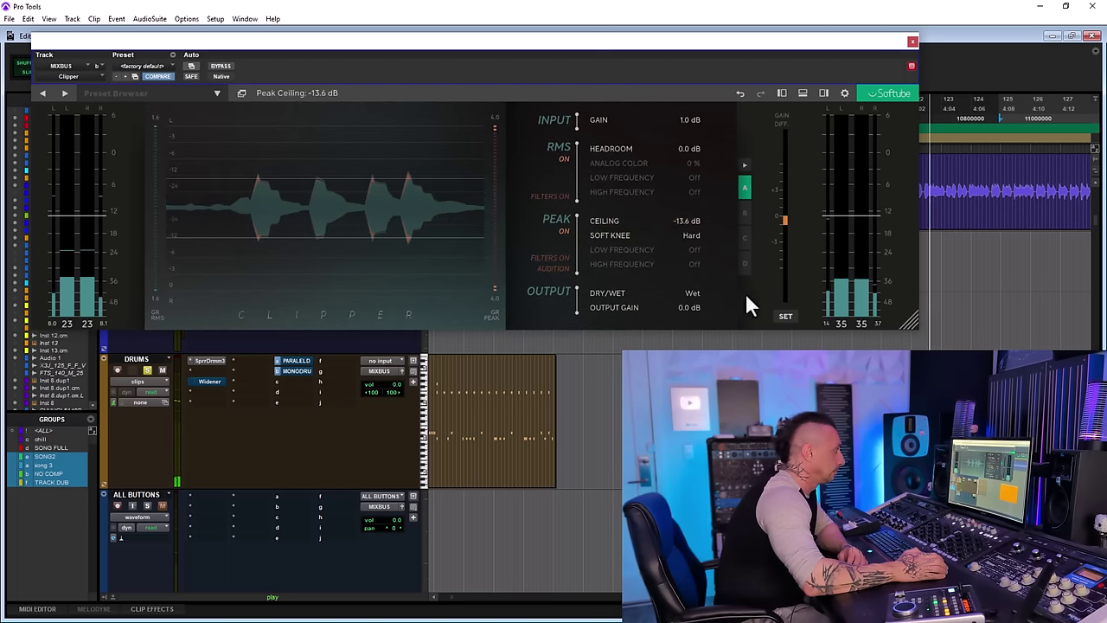
click(785, 318)
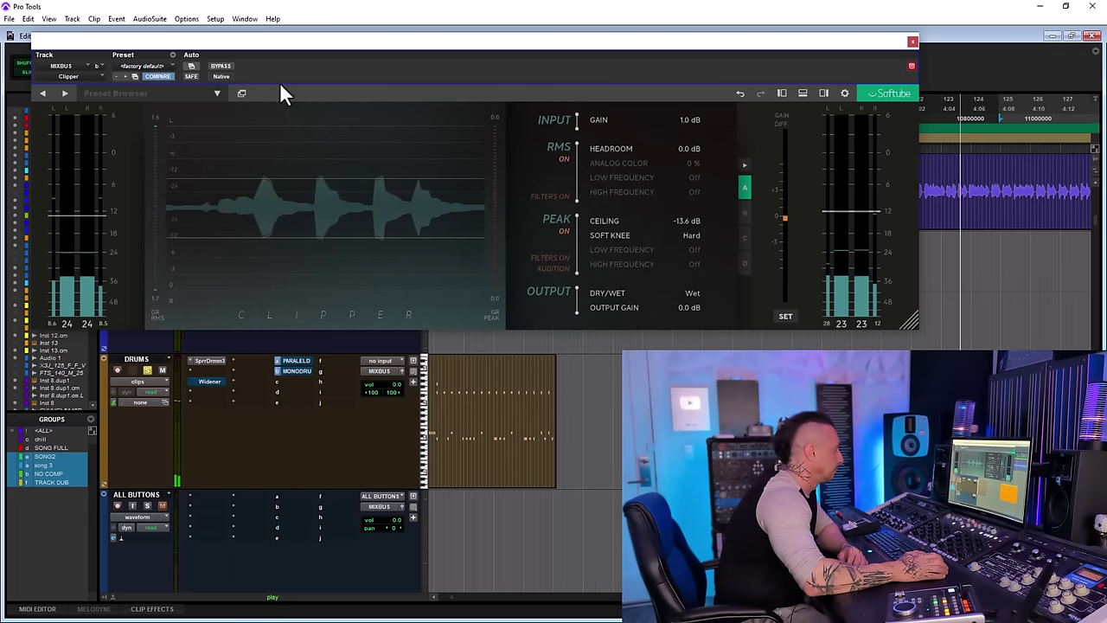
Compare the clipped drums with bypass during playback, leaving the Clipper bypassed
click(226, 67)
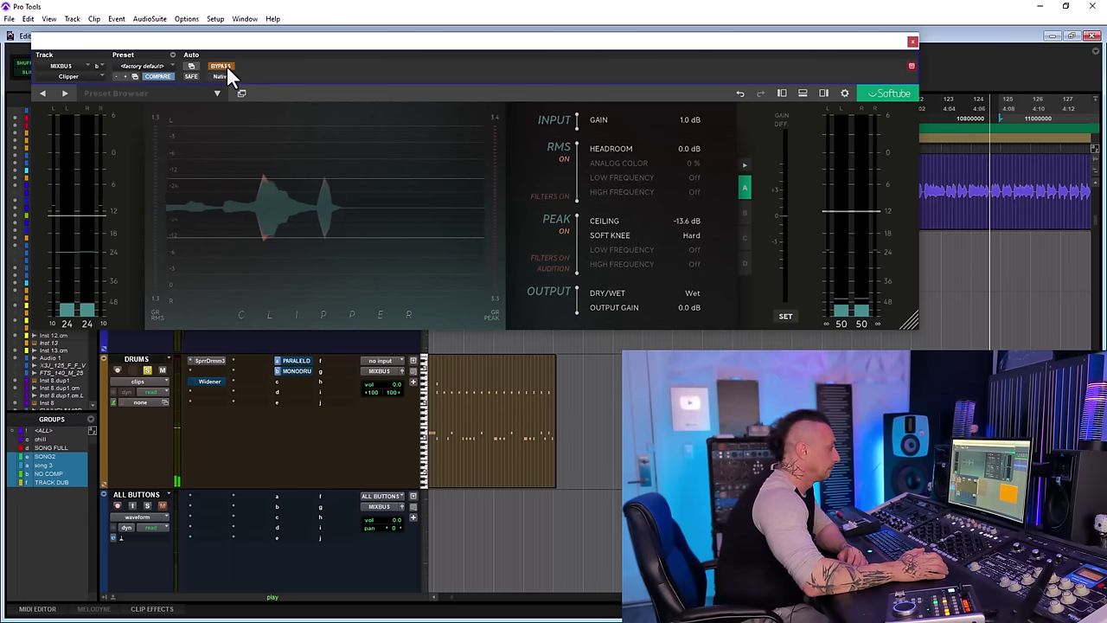
click(227, 66)
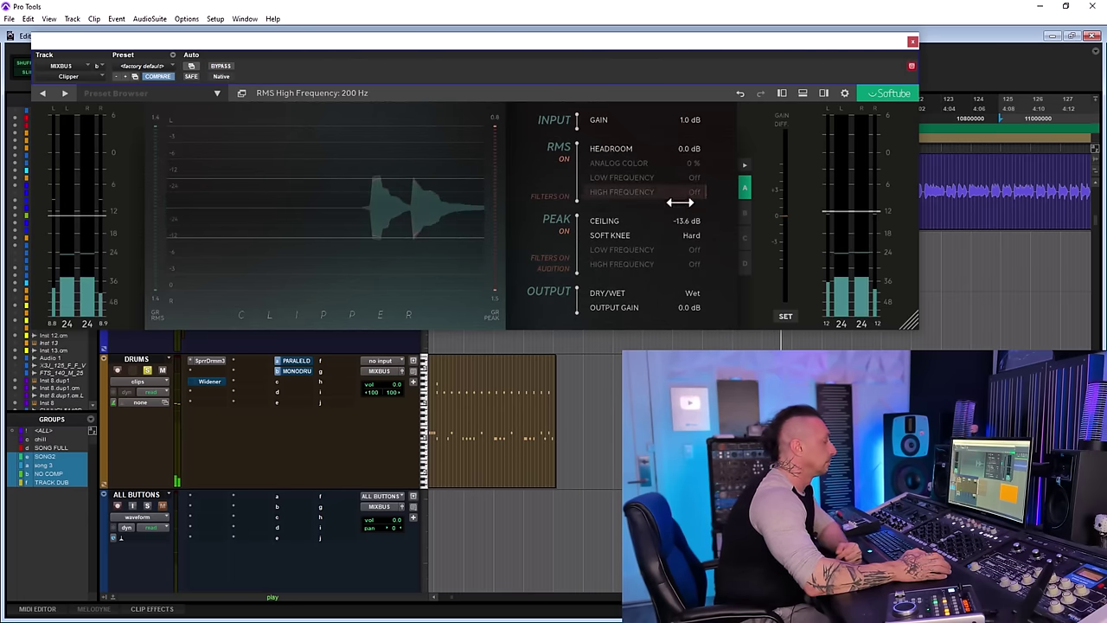
click(221, 67)
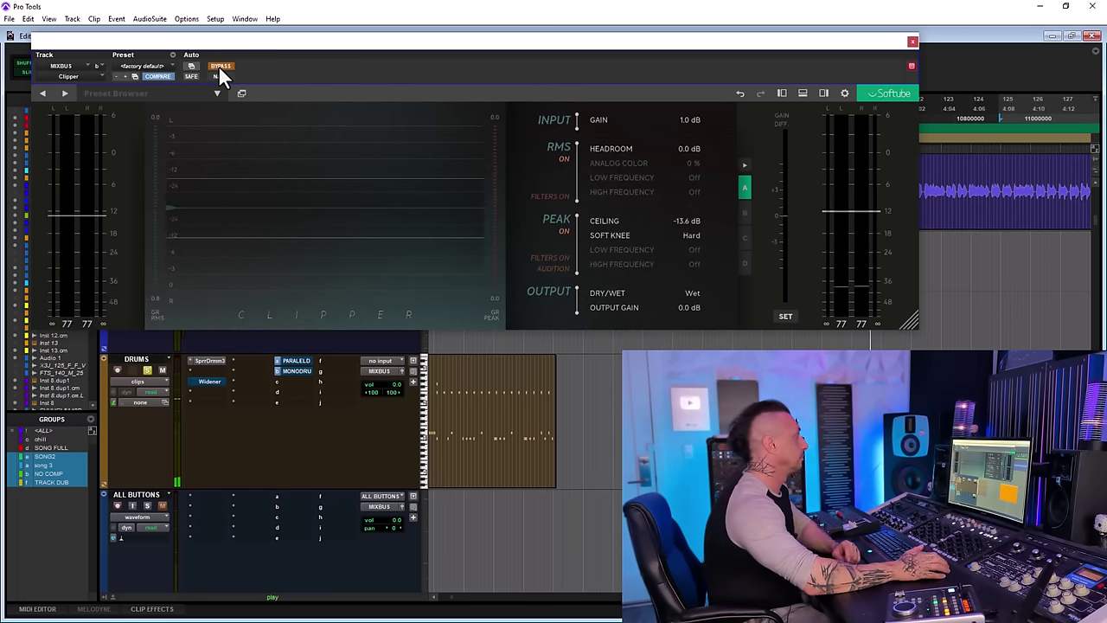
Re-enable the Clipper and toggle its Peak section off and back on during drum playback
click(220, 68)
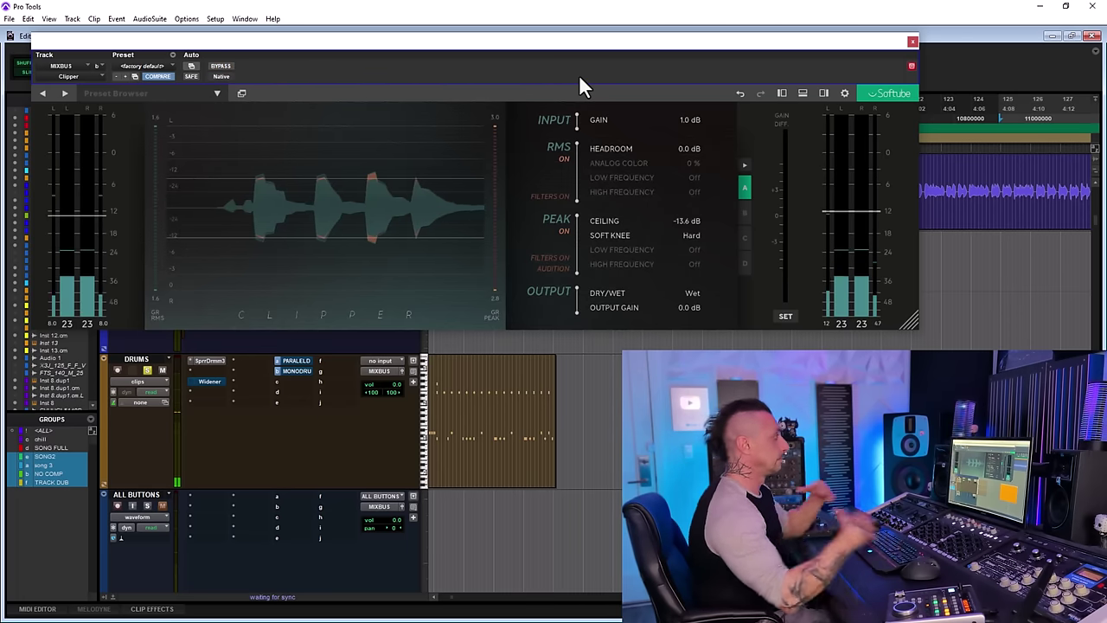
key(space)
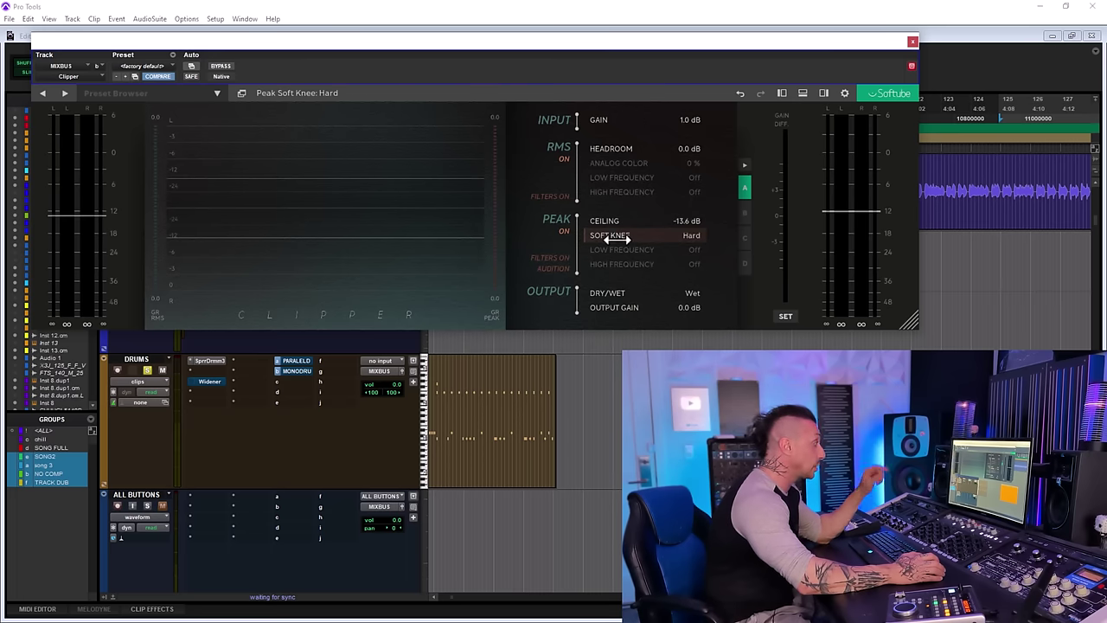
click(566, 244)
key(space)
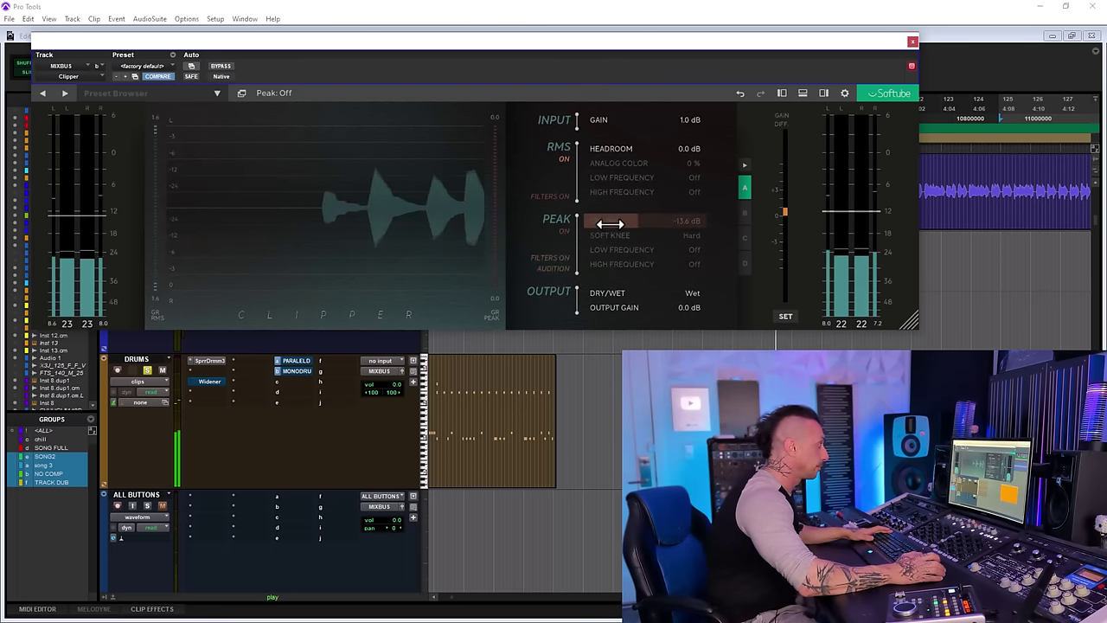
click(563, 239)
Lower the Peak Ceiling to -18.0 dB, blend Dry/Wet to 48 %, and compare the drums with bypass
drag(618, 222, 614, 232)
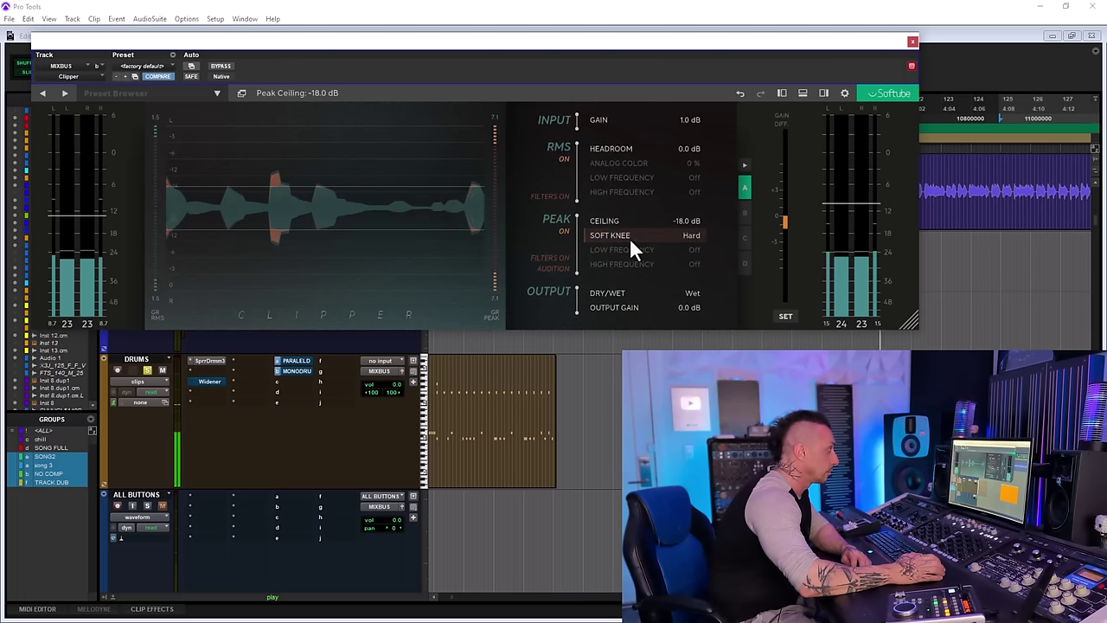
mouse_move(636, 236)
mouse_down()
mouse_move(768, 239)
mouse_move(648, 240)
mouse_up()
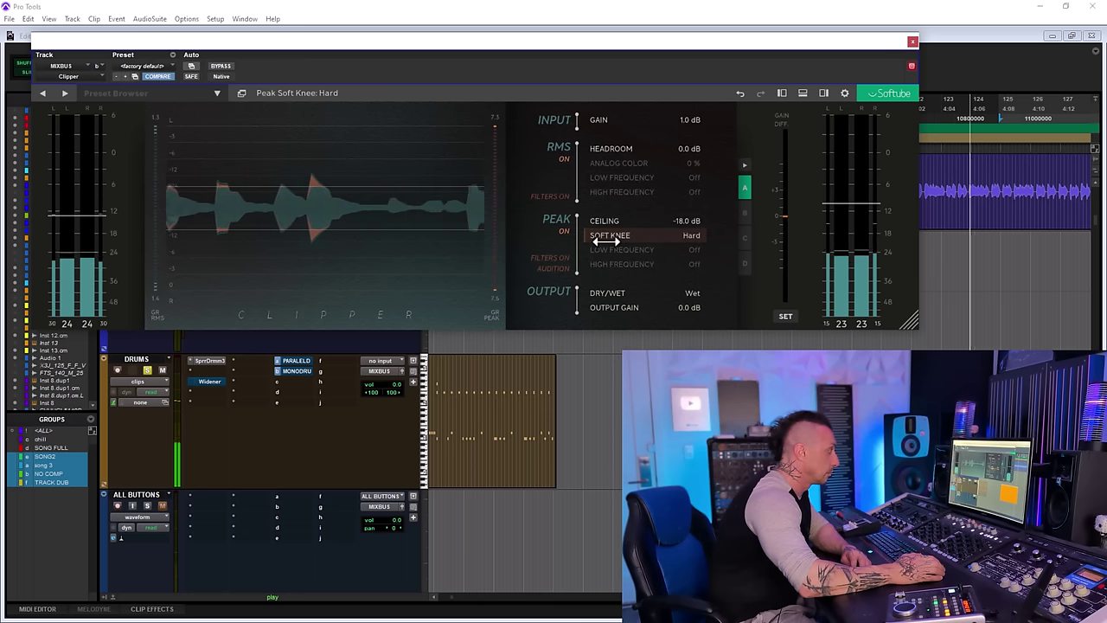
drag(641, 293, 587, 299)
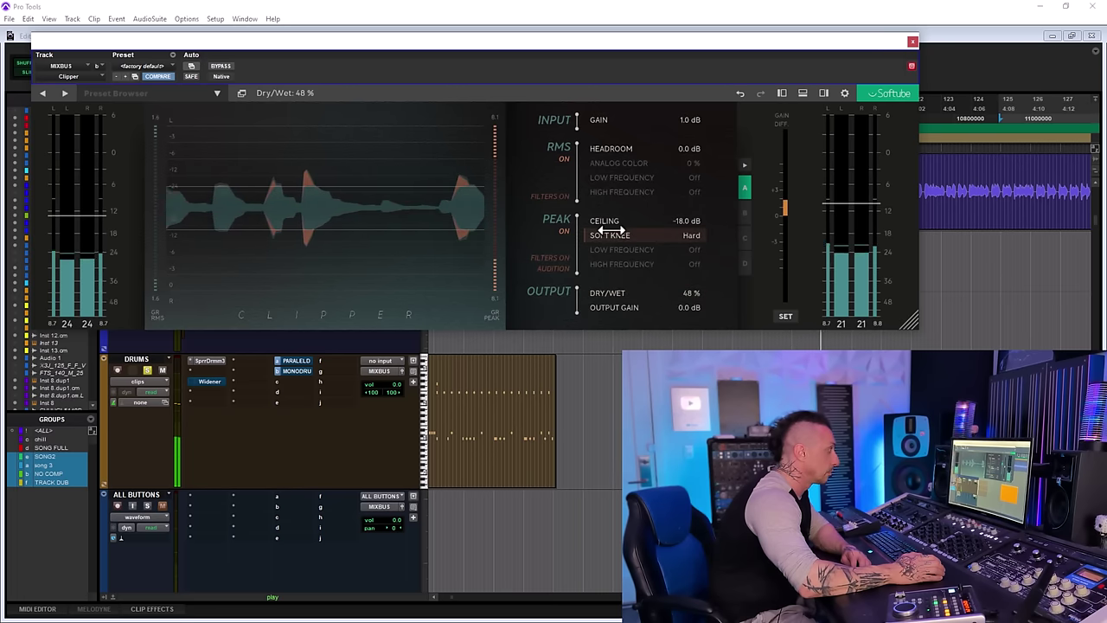
click(219, 66)
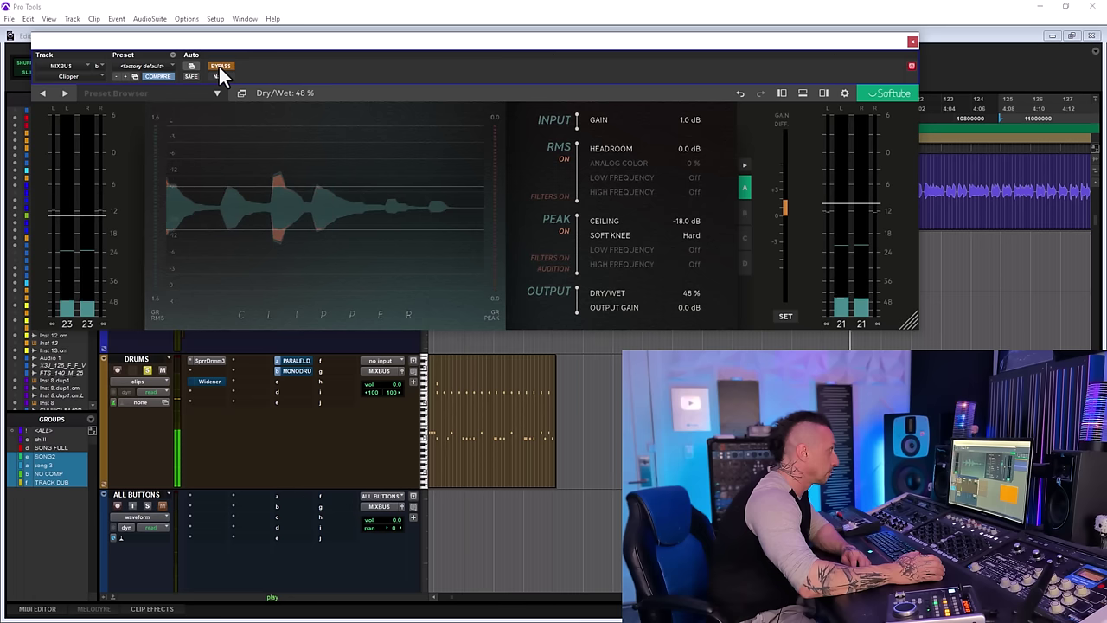
click(220, 66)
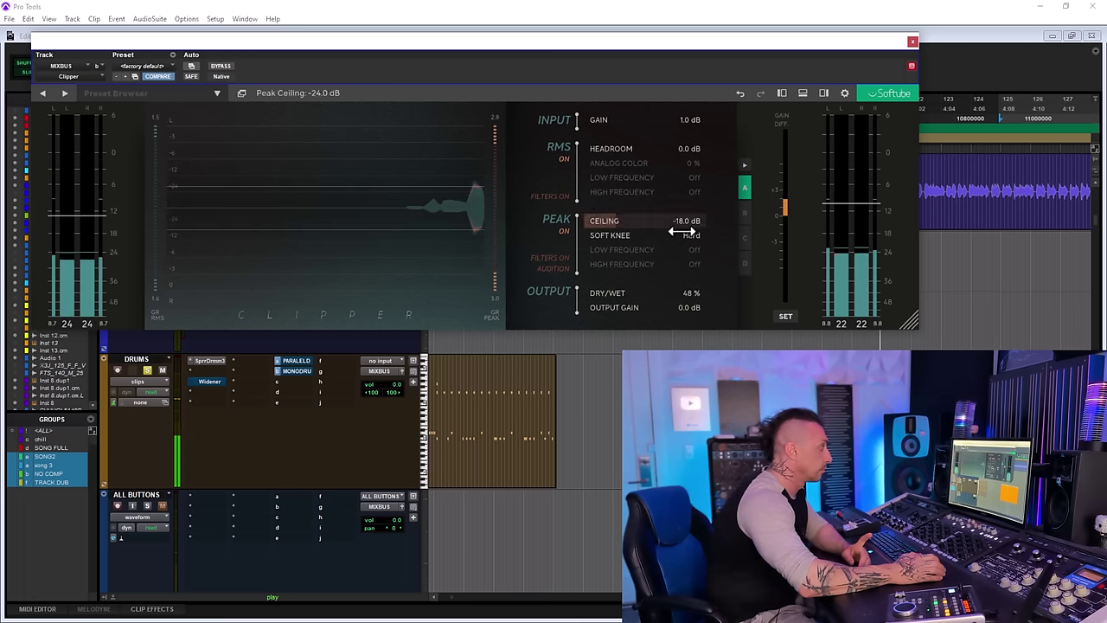
Set the Peak Ceiling to -24.0 dB, Soft Knee to 64 % and Dry/Wet to 53 %, and compare with bypass
drag(593, 219, 687, 236)
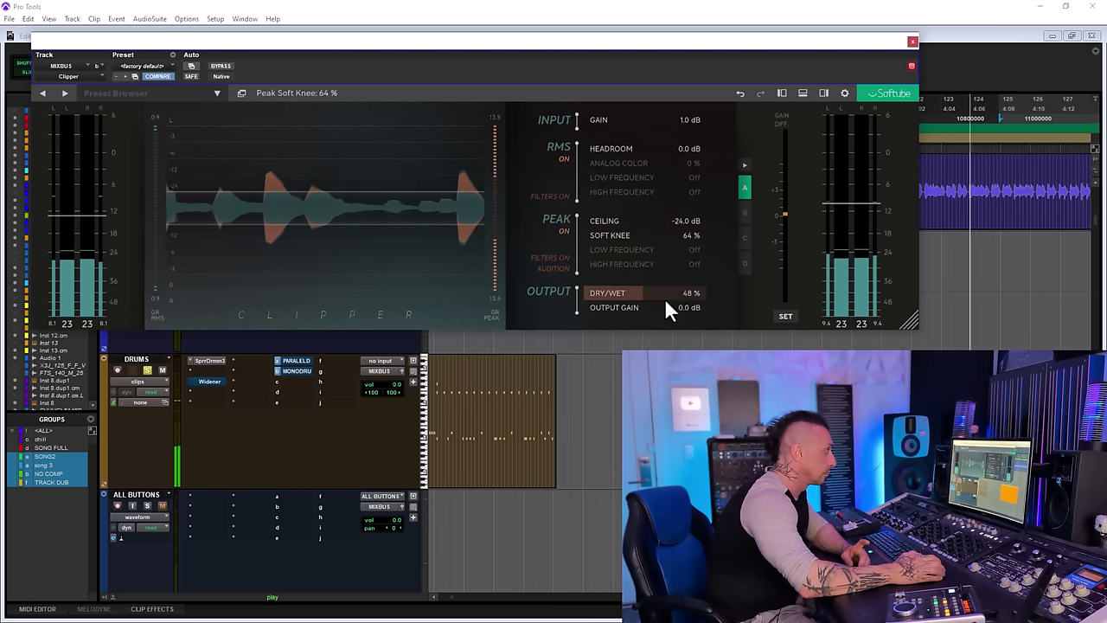
drag(664, 295, 664, 295)
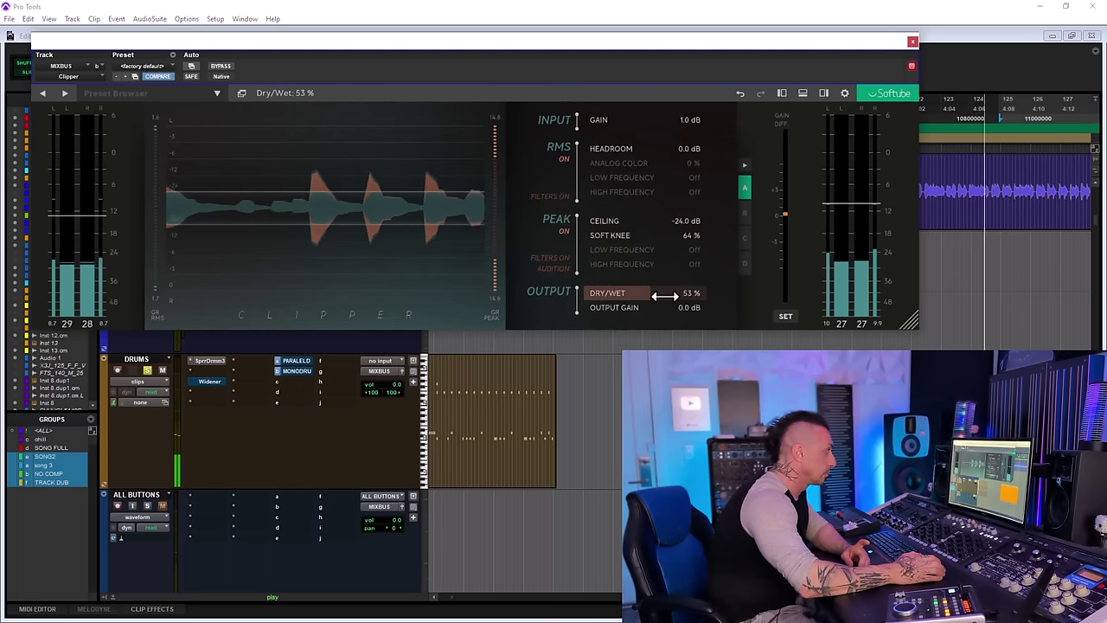
click(218, 67)
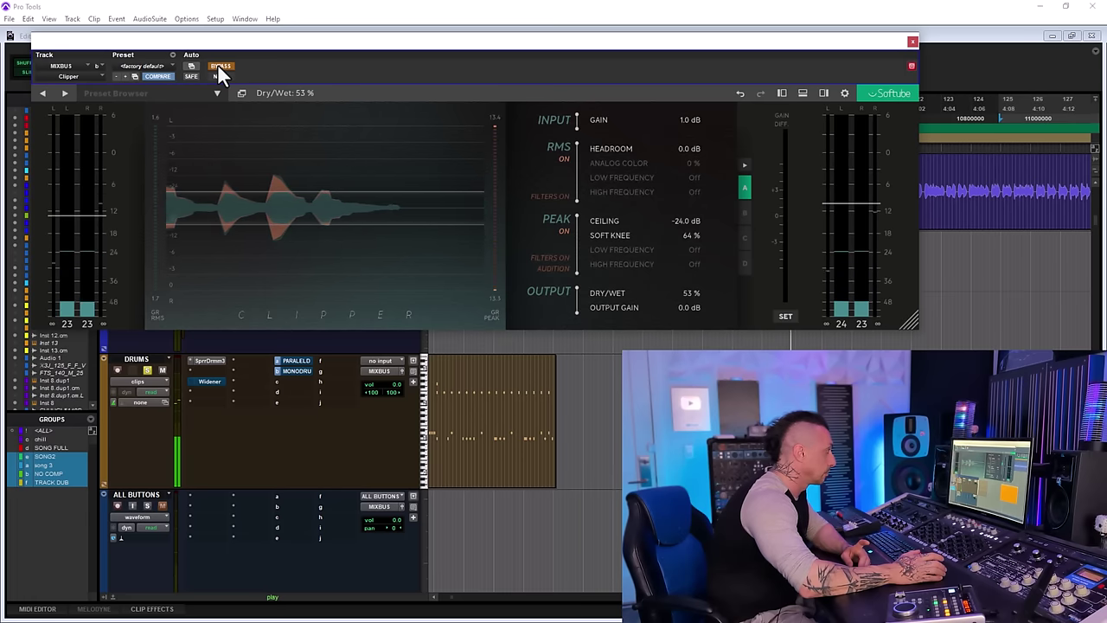
click(218, 66)
Set Dry/Wet to Wet, Peak Ceiling to -19.9 dB, Soft Knee to 66 % and Low Frequency to 465 Hz, compensate the level, and compare with bypass
drag(635, 294, 815, 323)
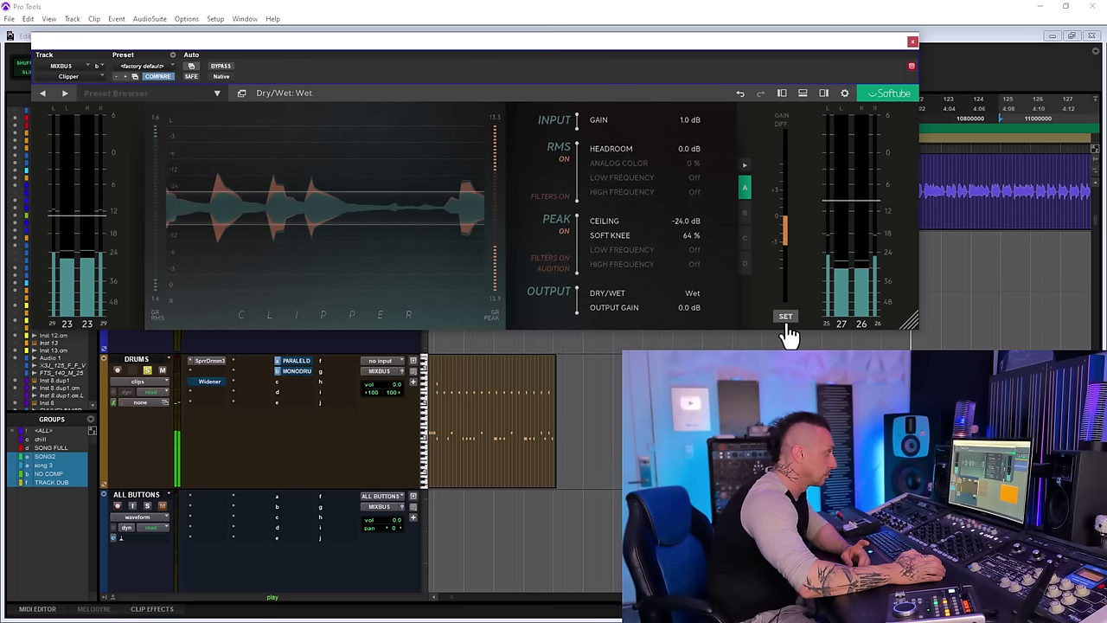
drag(646, 229, 679, 250)
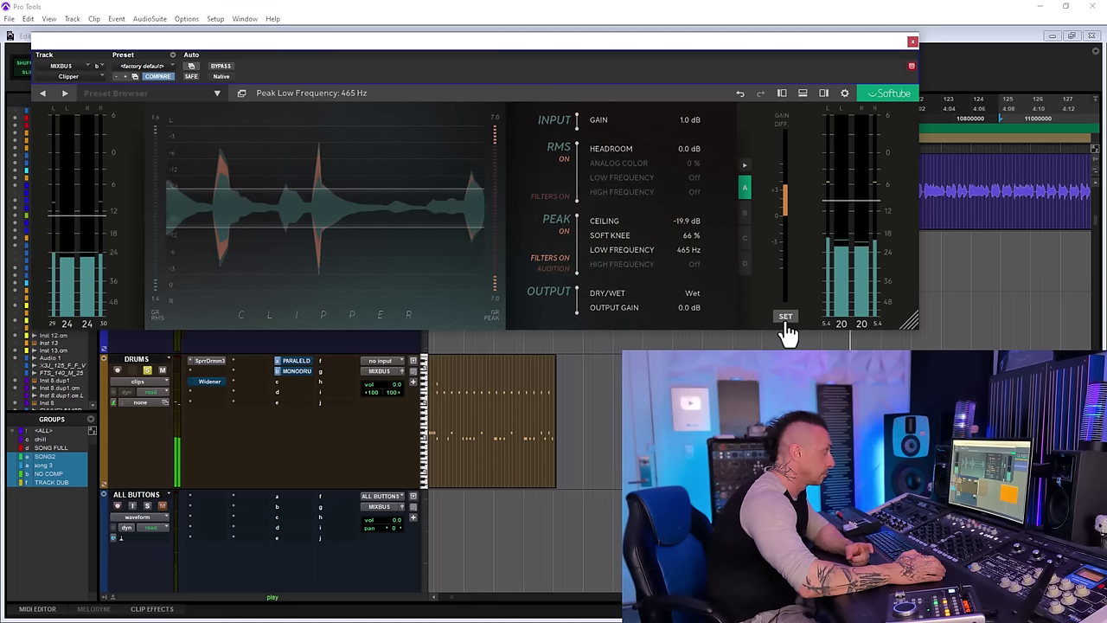
click(221, 66)
click(225, 66)
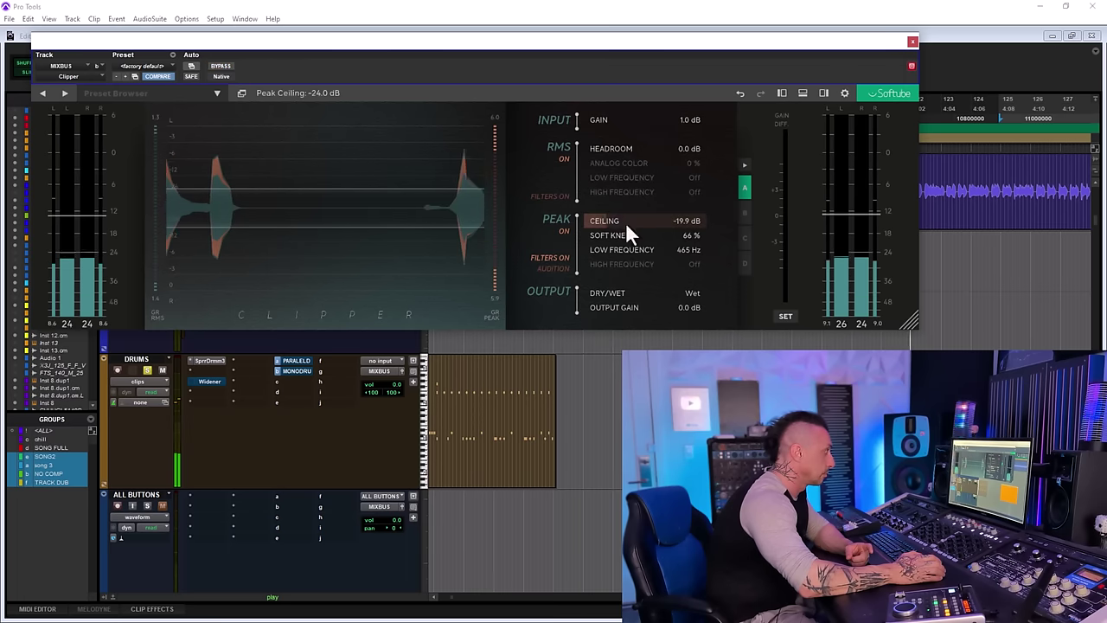
Set the Peak Ceiling to -24.0 dB and the Peak Low Frequency to 326 Hz, and bypass the Clipper
drag(625, 222, 518, 257)
drag(622, 264, 721, 261)
drag(625, 249, 683, 248)
click(221, 67)
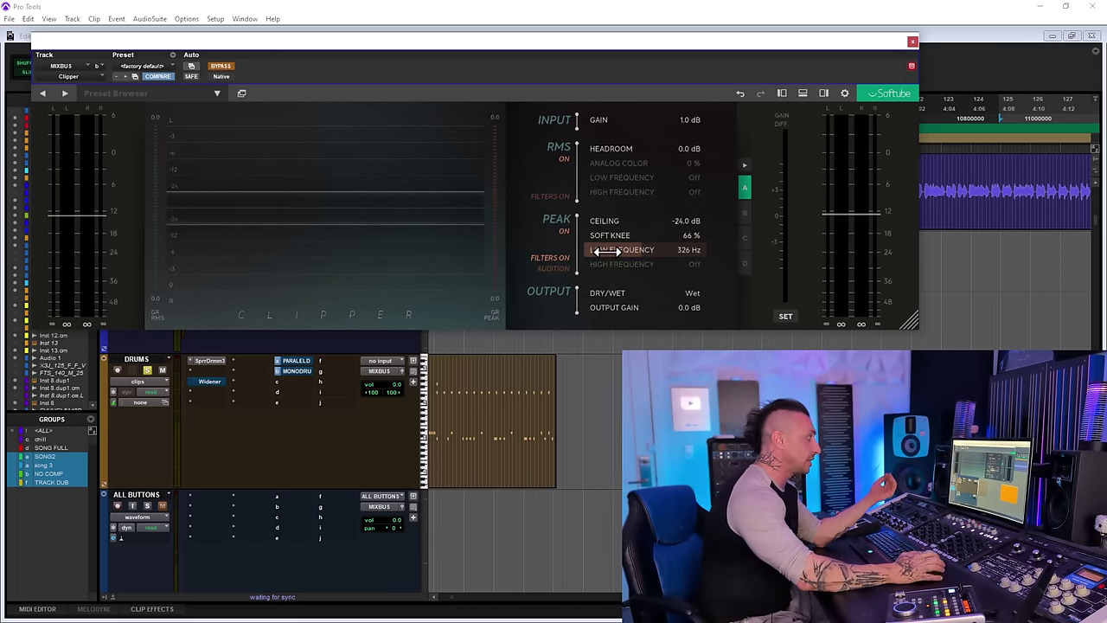
With the Clipper bypassed, set the Peak Soft Knee to 36 %, Low Frequency to 84 Hz and Ceiling to -16.6 dB
drag(628, 250, 591, 255)
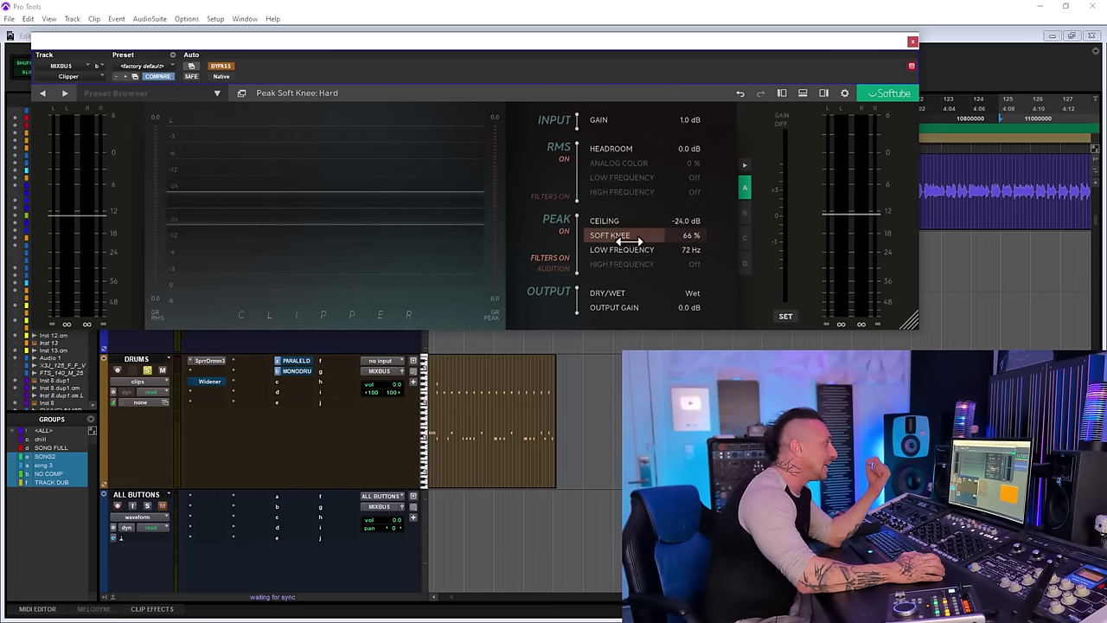
drag(632, 237, 513, 226)
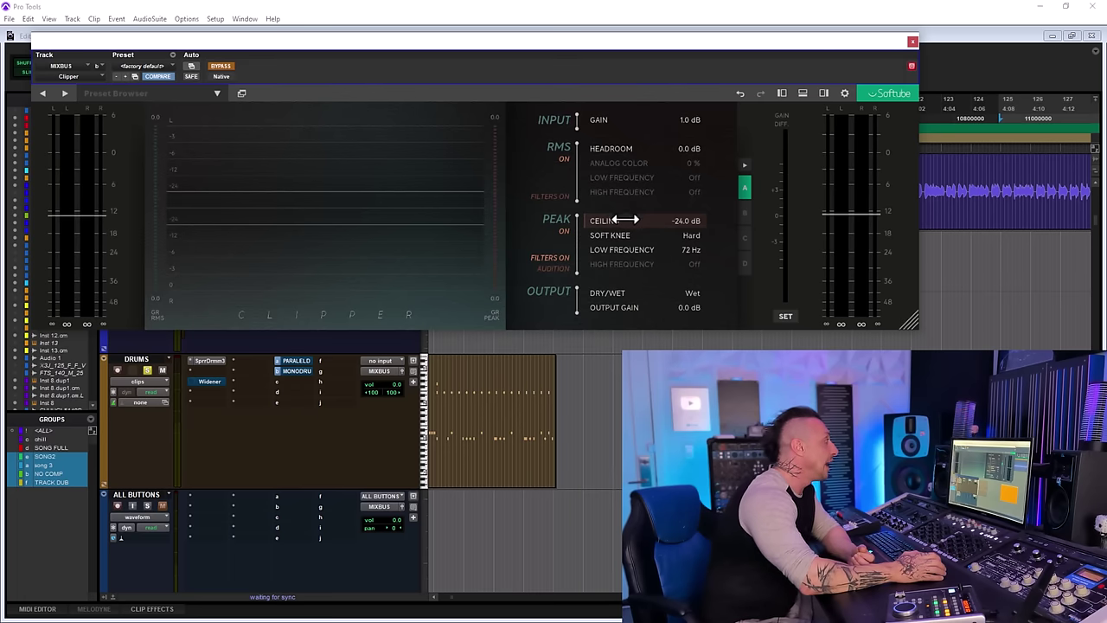
scroll(649, 238, up, 5)
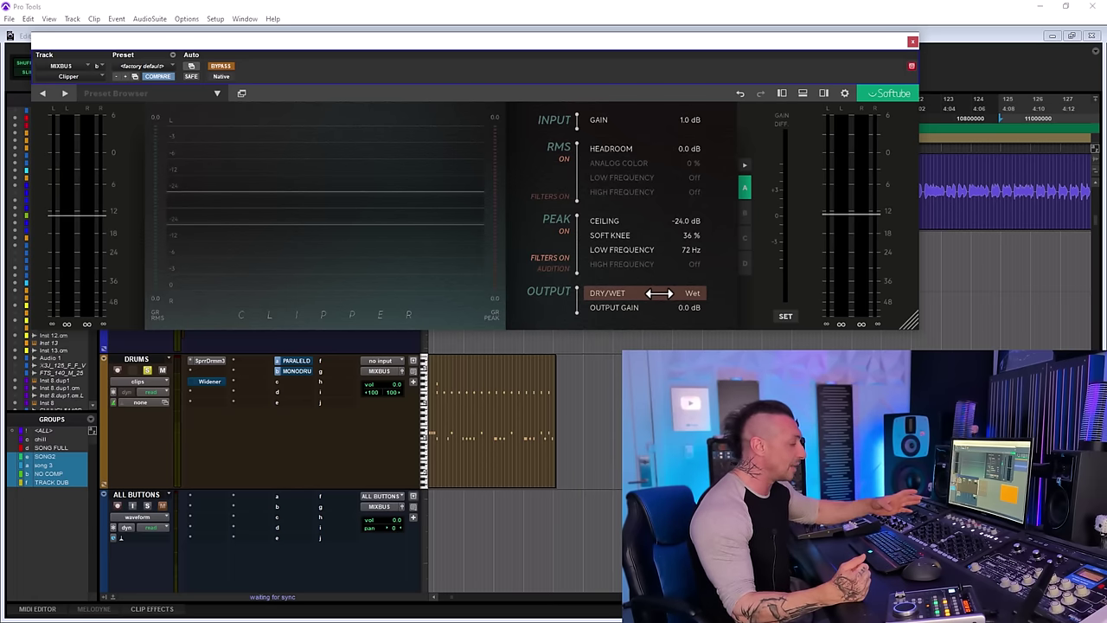
drag(644, 250, 635, 227)
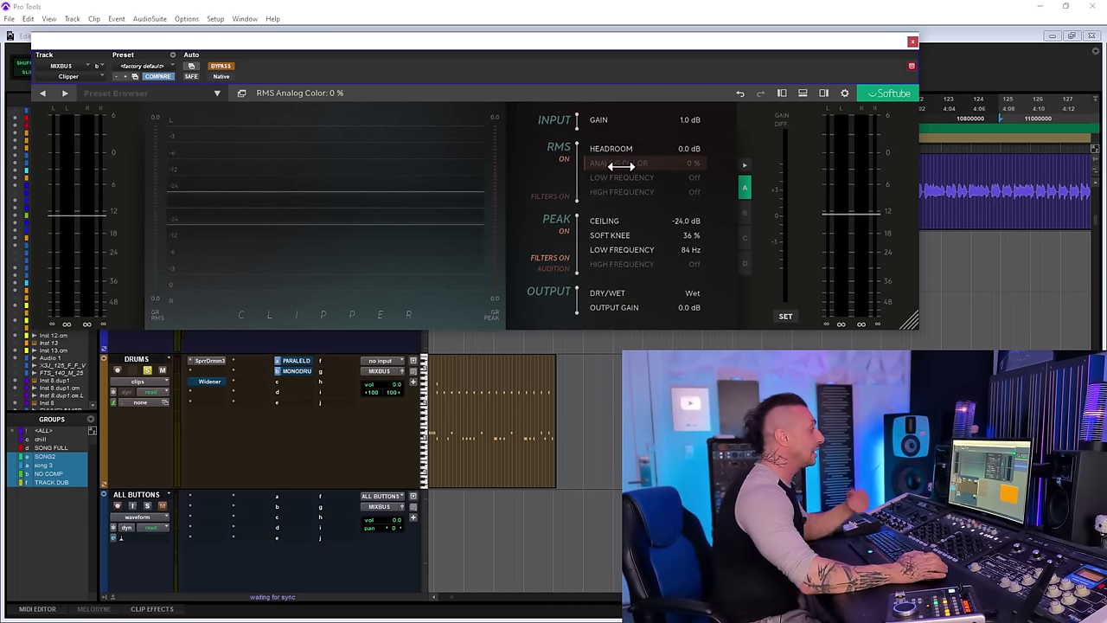
drag(640, 222, 666, 222)
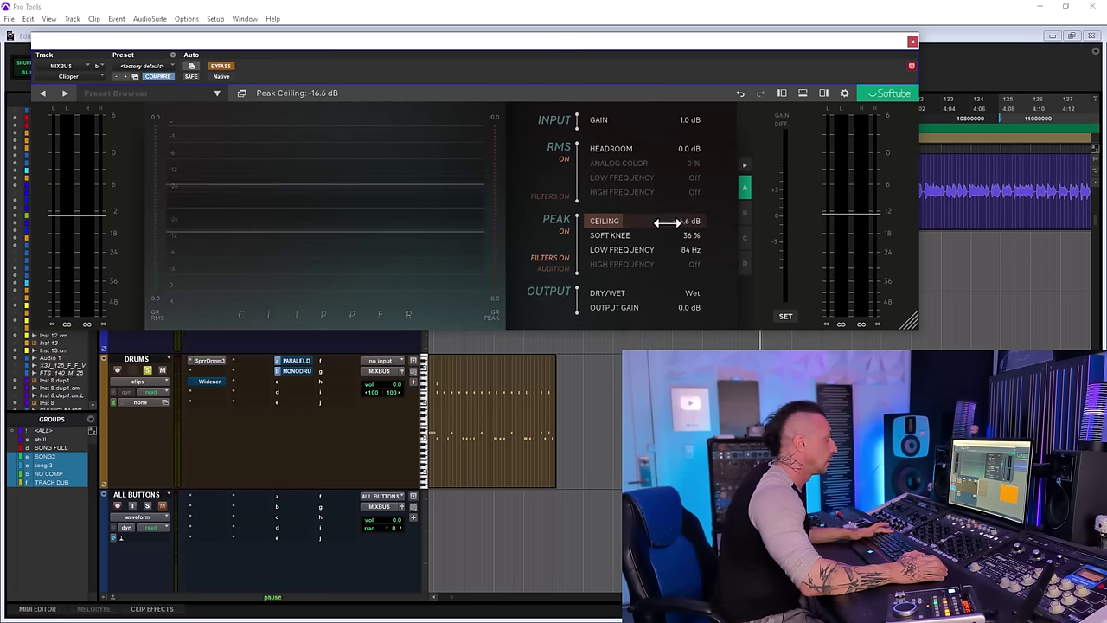
Re-enable the Clipper and set the Peak Ceiling to -13.6 dB, Soft Knee to Hard and Low Frequency to Off
click(221, 68)
mouse_move(605, 223)
mouse_down()
mouse_move(629, 223)
mouse_move(613, 217)
mouse_up()
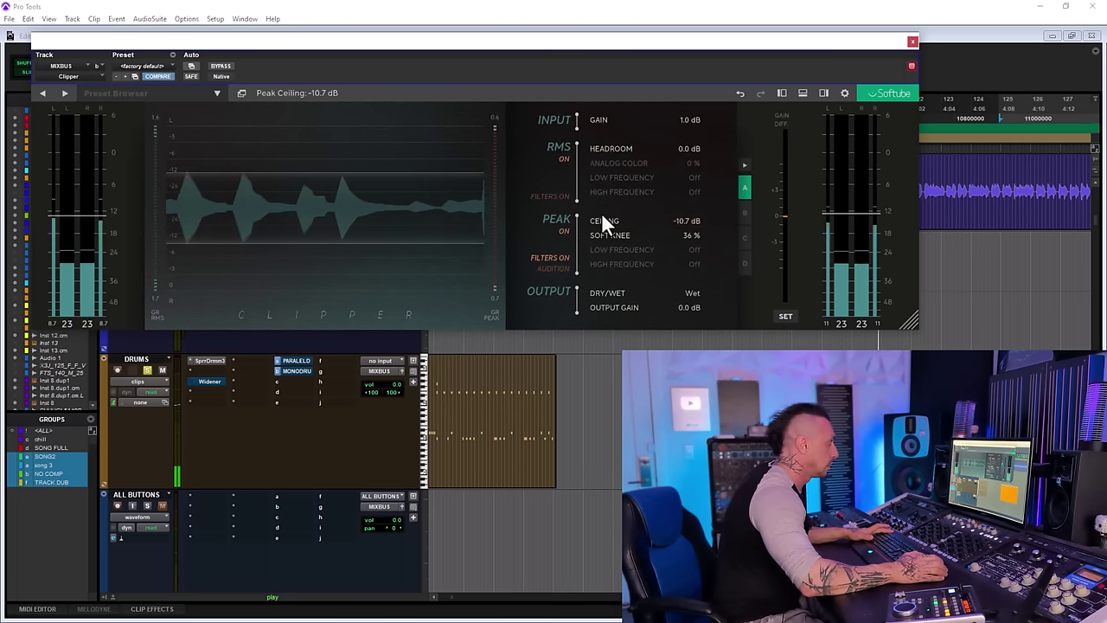
drag(604, 223, 484, 249)
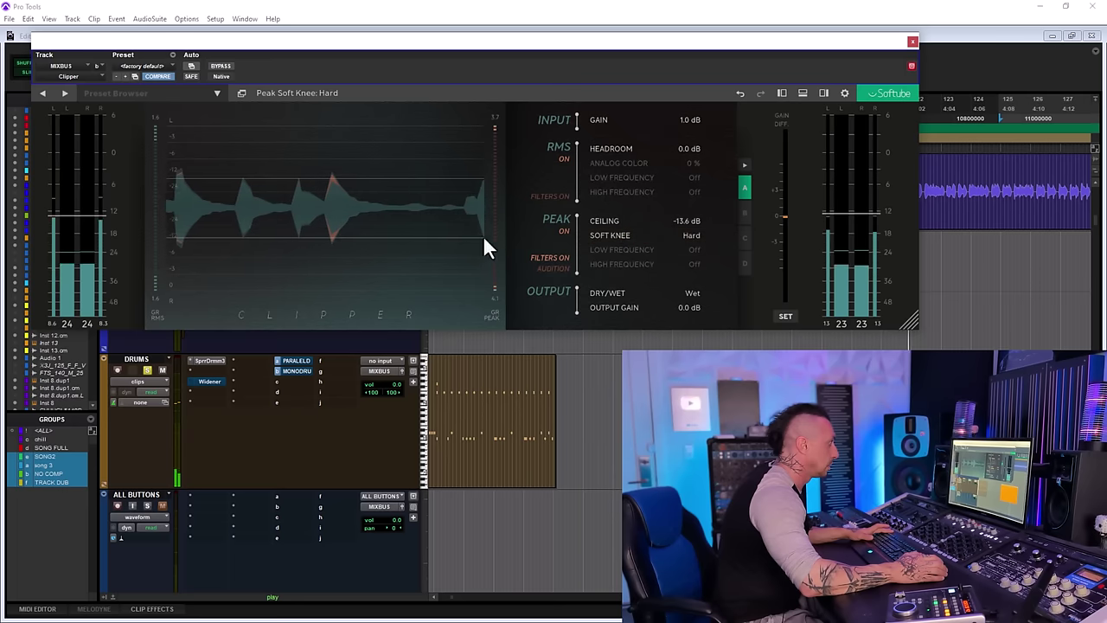
Set the RMS Analog Color to 100 %, RMS Headroom to 17.8 dB and Peak Ceiling to -15.5 dB
drag(624, 167, 742, 165)
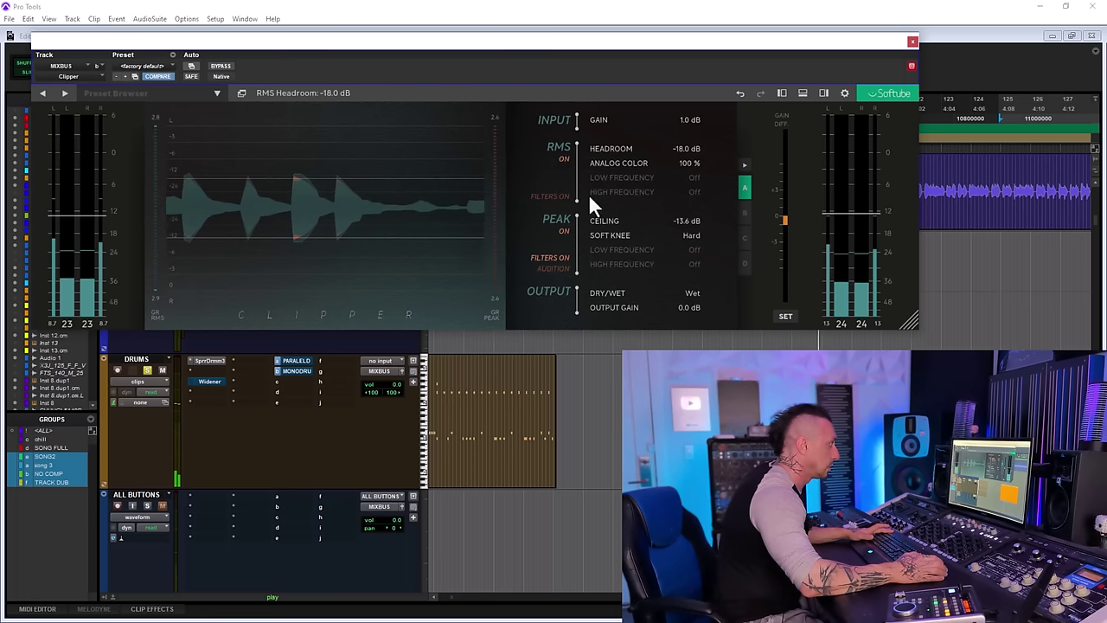
drag(602, 220, 592, 221)
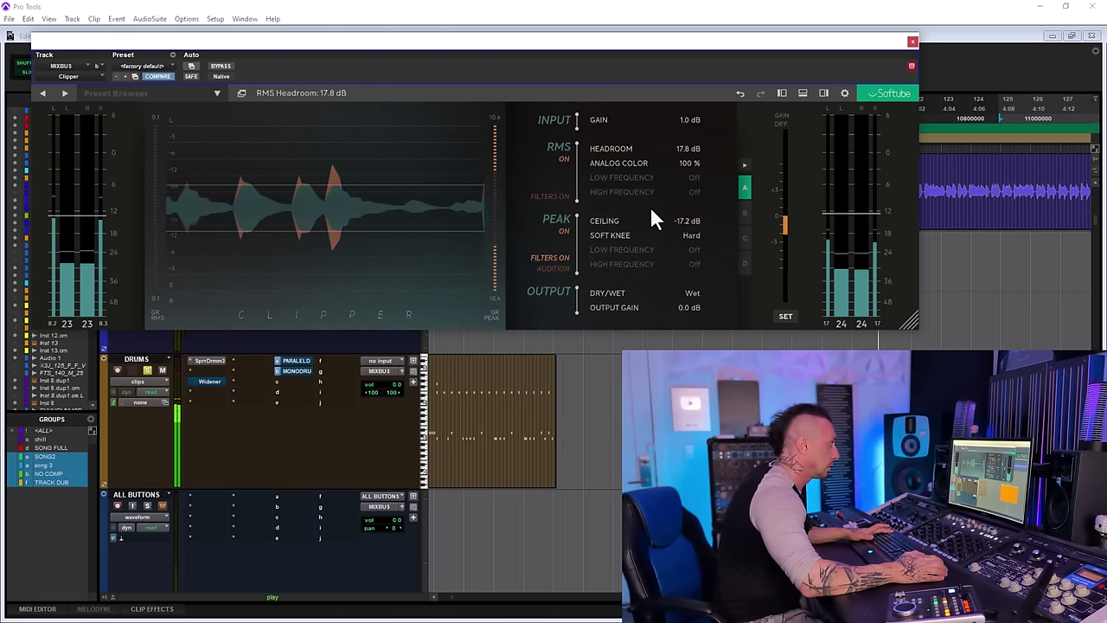
drag(647, 222, 654, 221)
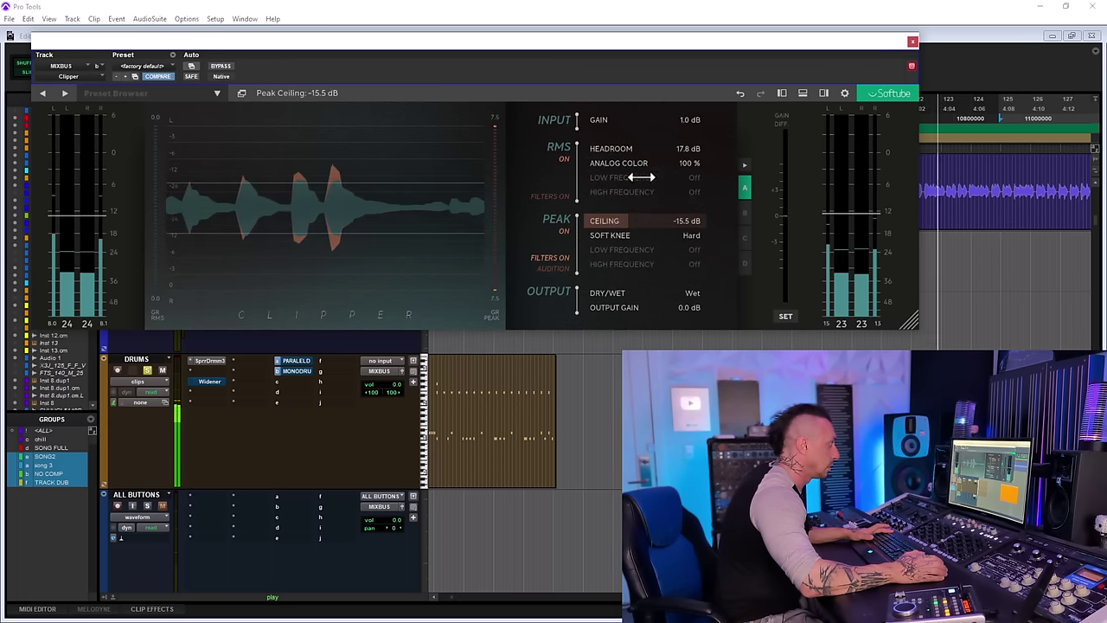
Set the RMS Headroom to 9.8 dB, RMS Low Frequency to 296 Hz and Peak Ceiling to -18.0 dB
drag(619, 163, 516, 175)
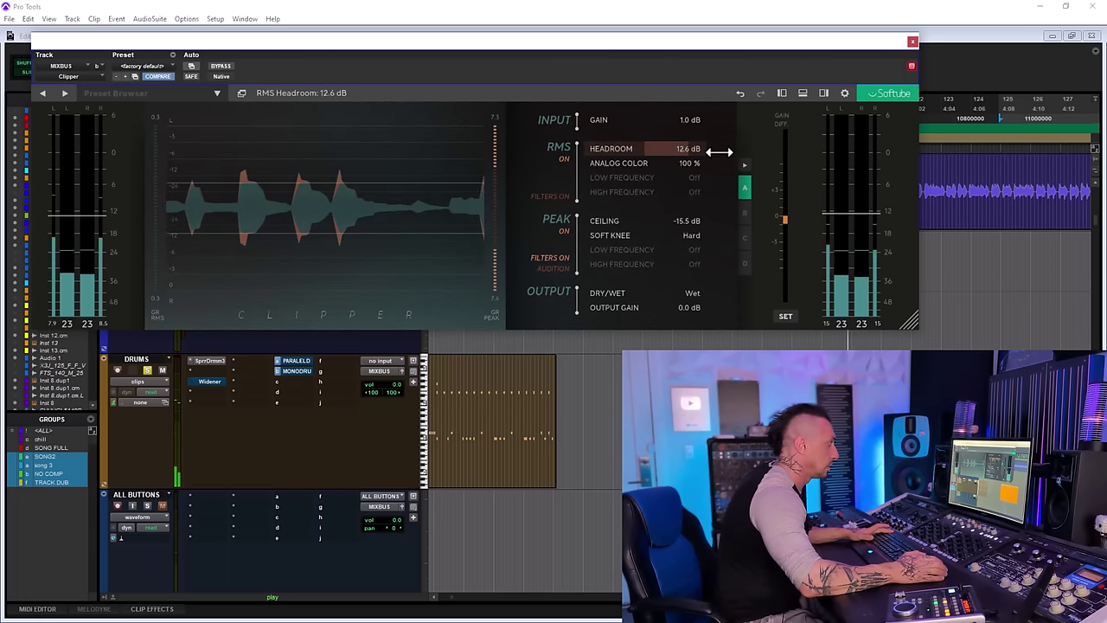
drag(718, 152, 666, 160)
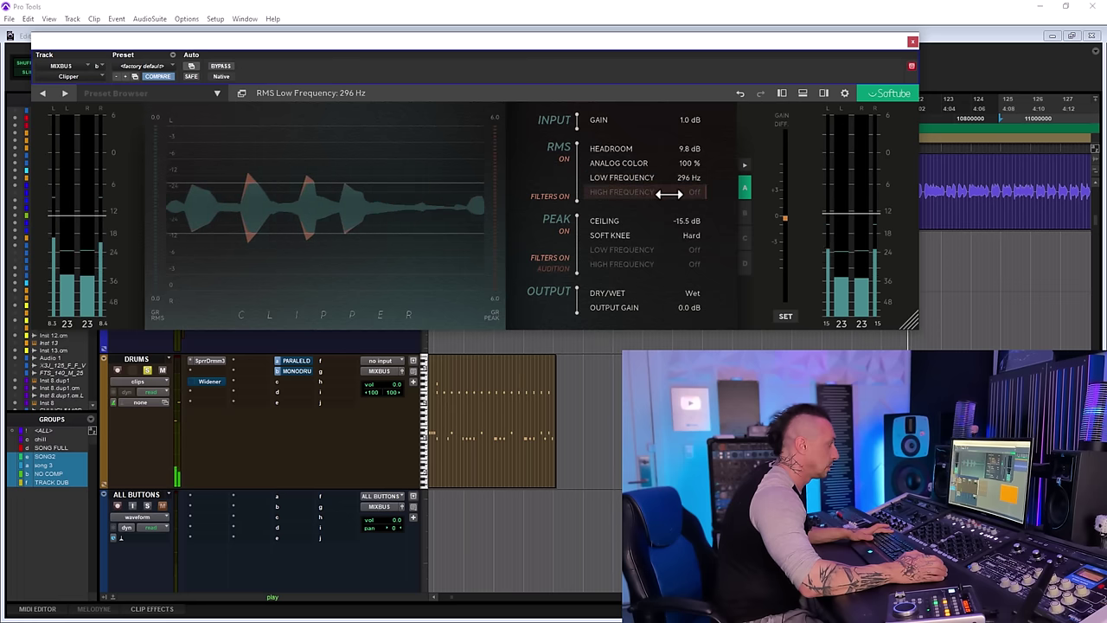
drag(639, 224, 630, 229)
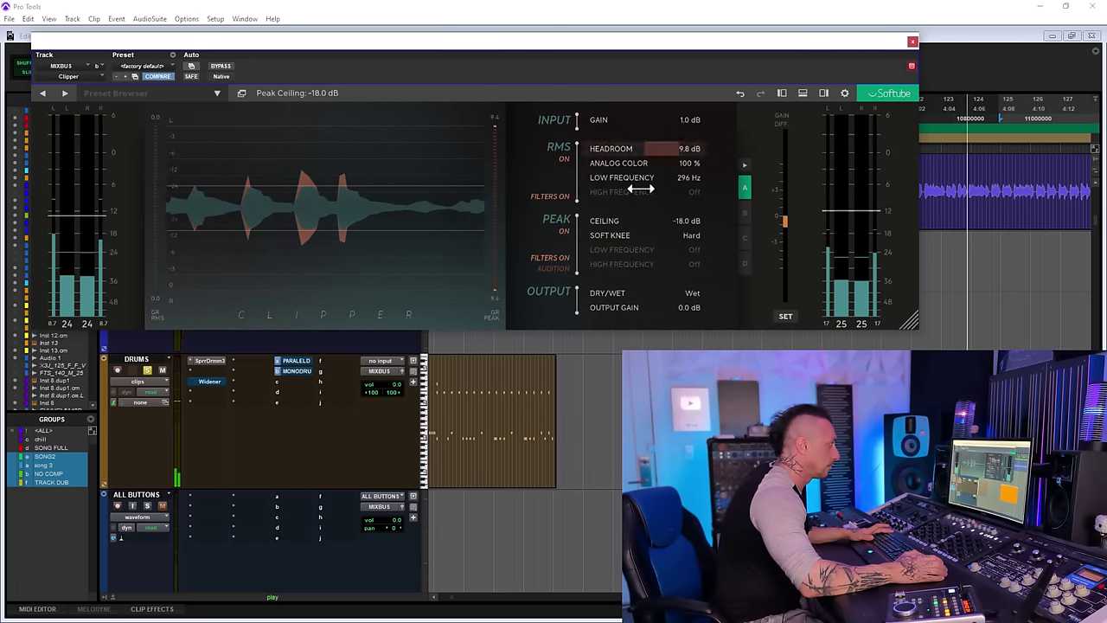
Set the RMS Headroom to 0.3 dB, Analog Color to 14 %, RMS Low Frequency to Off and Peak Ceiling to -14.0 dB
drag(647, 223, 645, 223)
drag(623, 163, 524, 193)
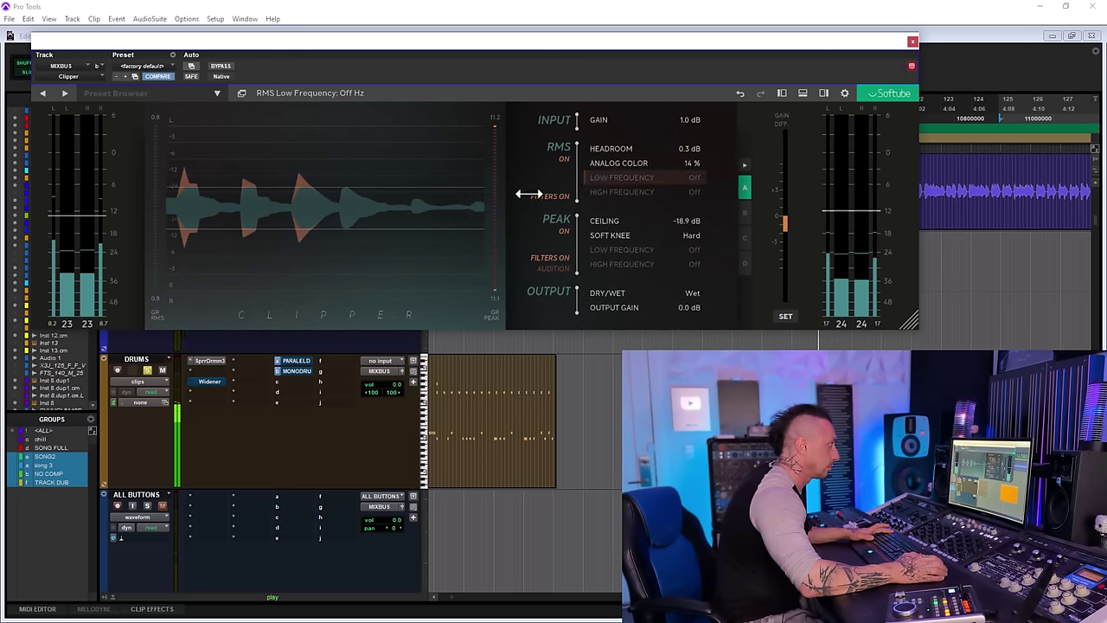
mouse_move(595, 221)
mouse_down()
mouse_move(635, 220)
mouse_move(594, 219)
mouse_up()
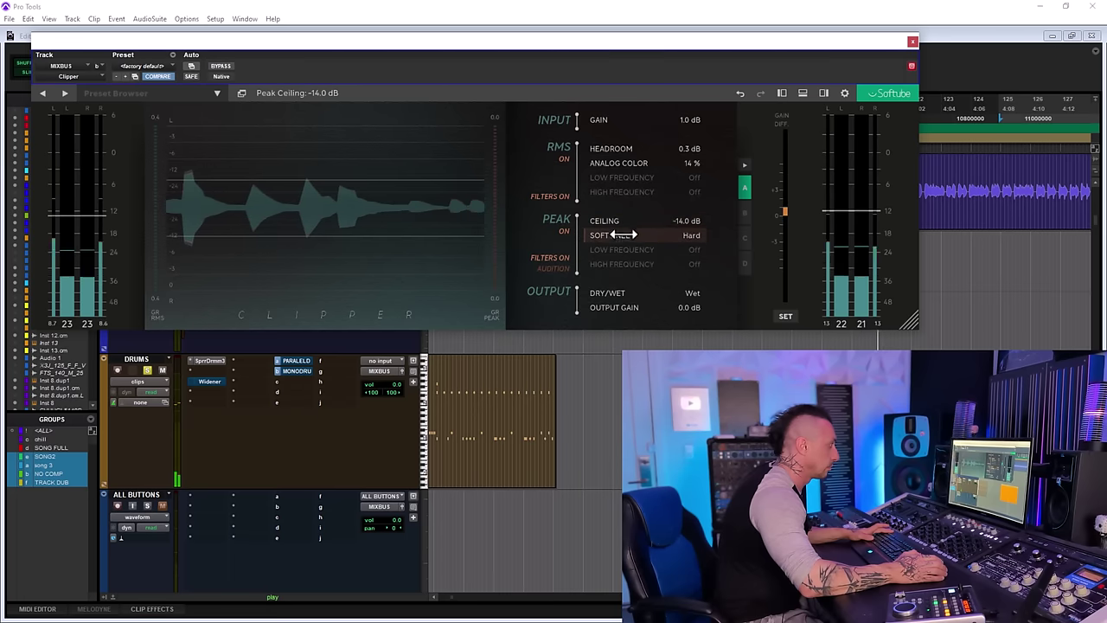
Raise the RMS Analog Color to 95 %, compare the drums with bypass, and stop playback
drag(609, 163, 713, 159)
click(221, 65)
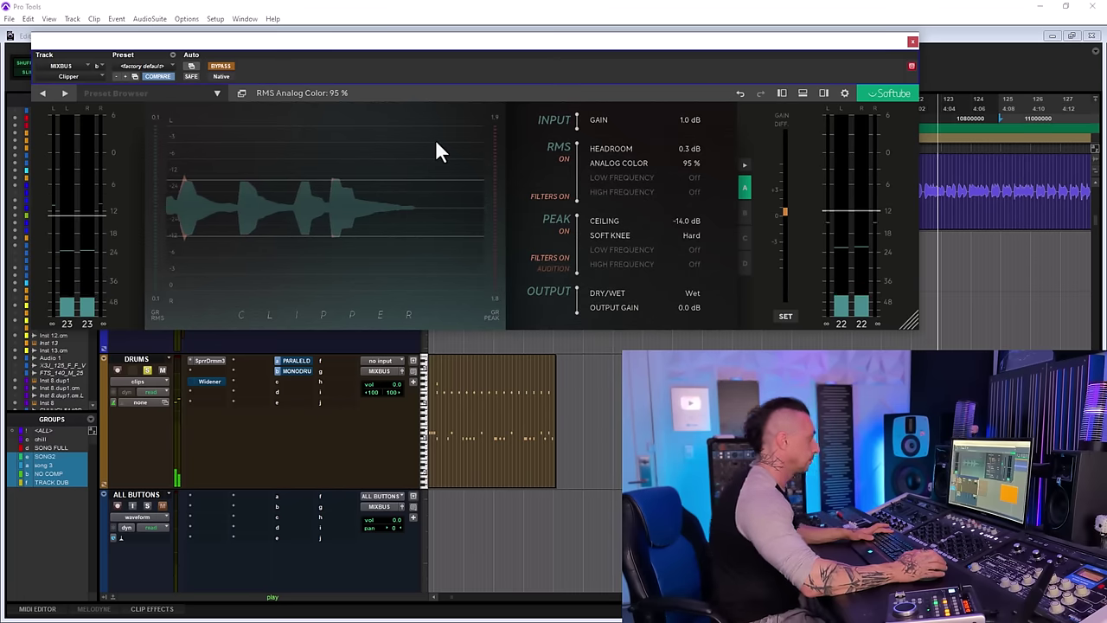
click(221, 66)
key(space)
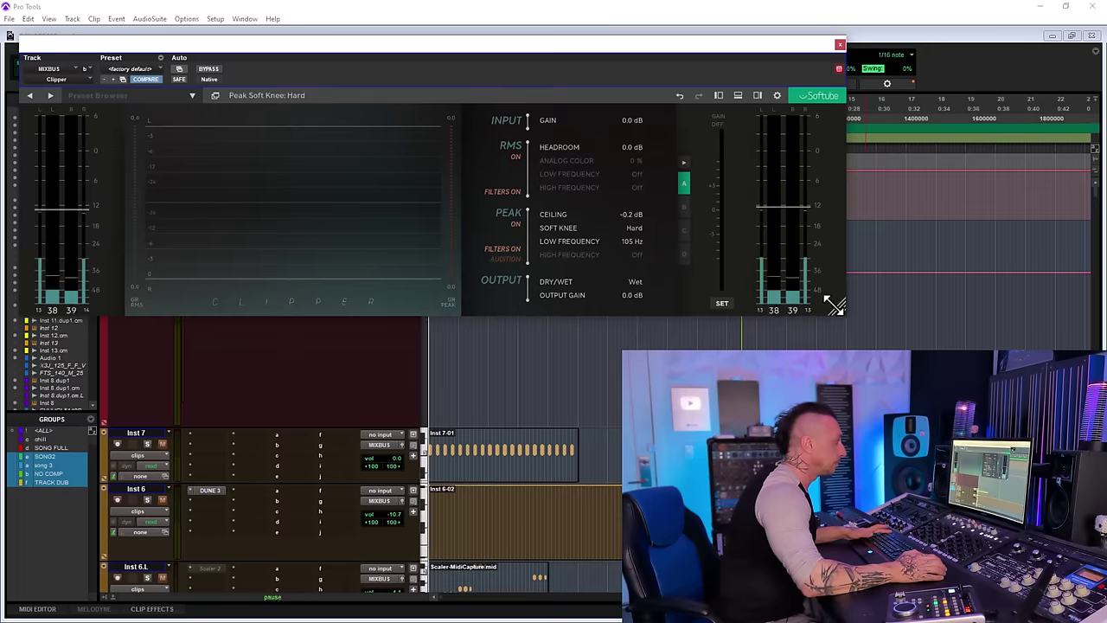
During song playback, set the Clipper's Peak Ceiling to -17.5 dB and the Peak Low Frequency to 52 Hz
mouse_move(638, 238)
mouse_down()
mouse_move(675, 230)
mouse_move(621, 239)
mouse_up()
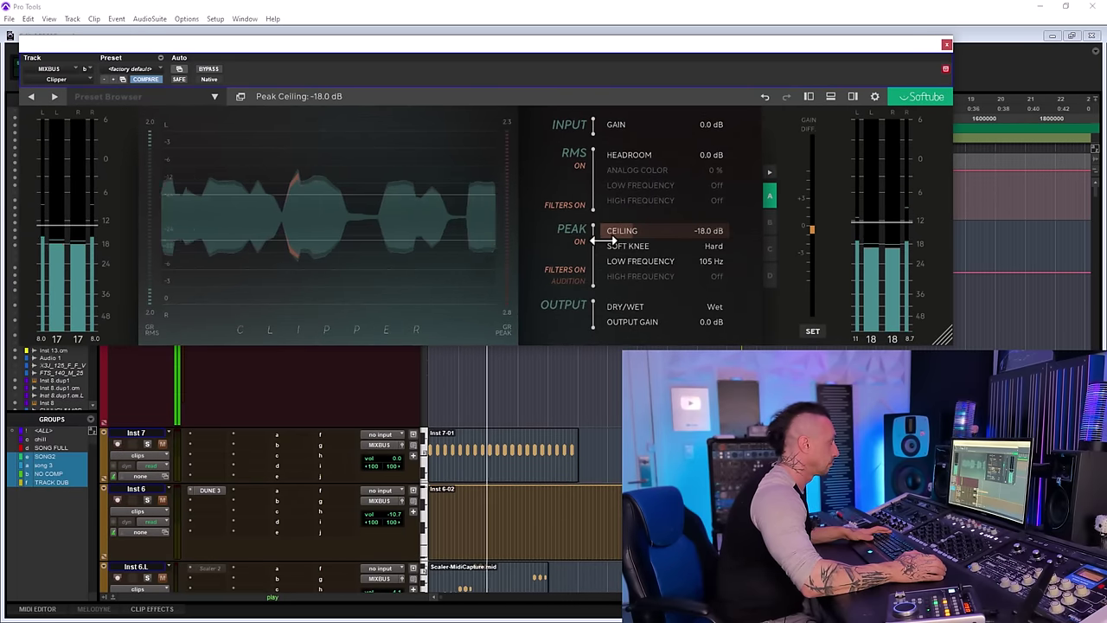
drag(605, 241, 606, 243)
drag(611, 260, 616, 261)
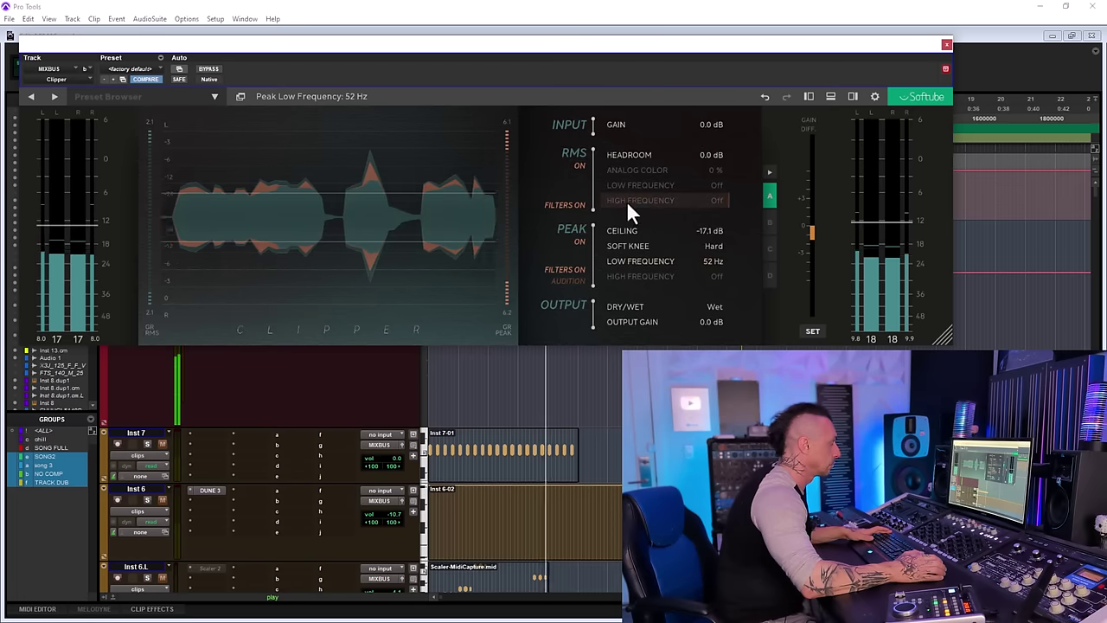
drag(623, 234, 622, 239)
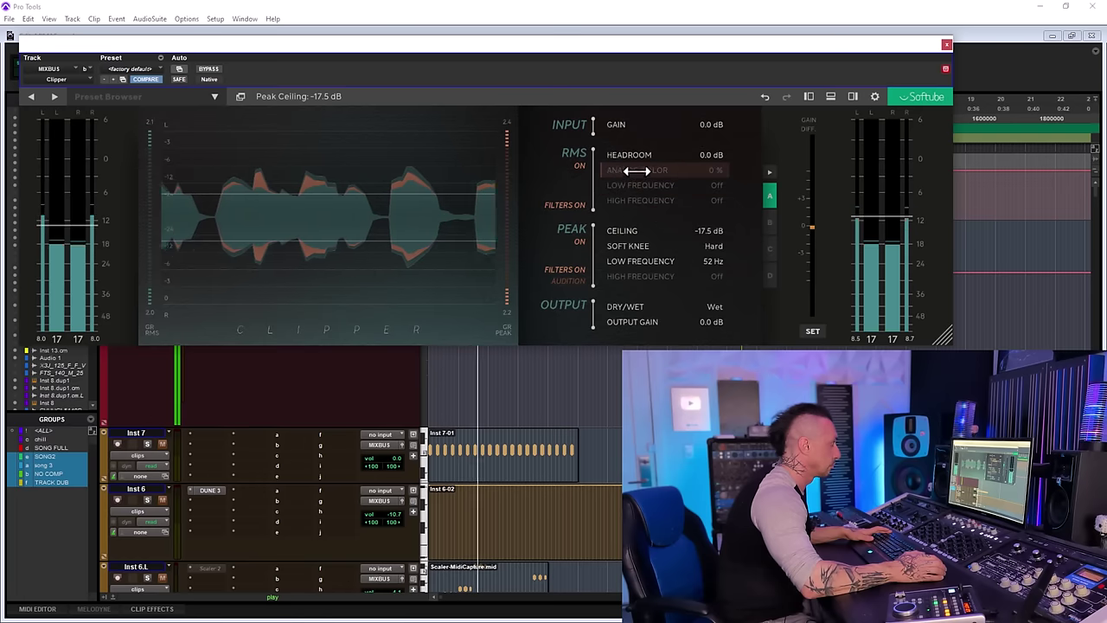
Set RMS Headroom to 1.8 dB, Analog Color to 57 %, Peak Ceiling to -14.1 dB and Peak Low Frequency to Off, and compare with bypass
mouse_move(637, 171)
mouse_down()
mouse_move(691, 170)
mouse_move(658, 172)
mouse_up()
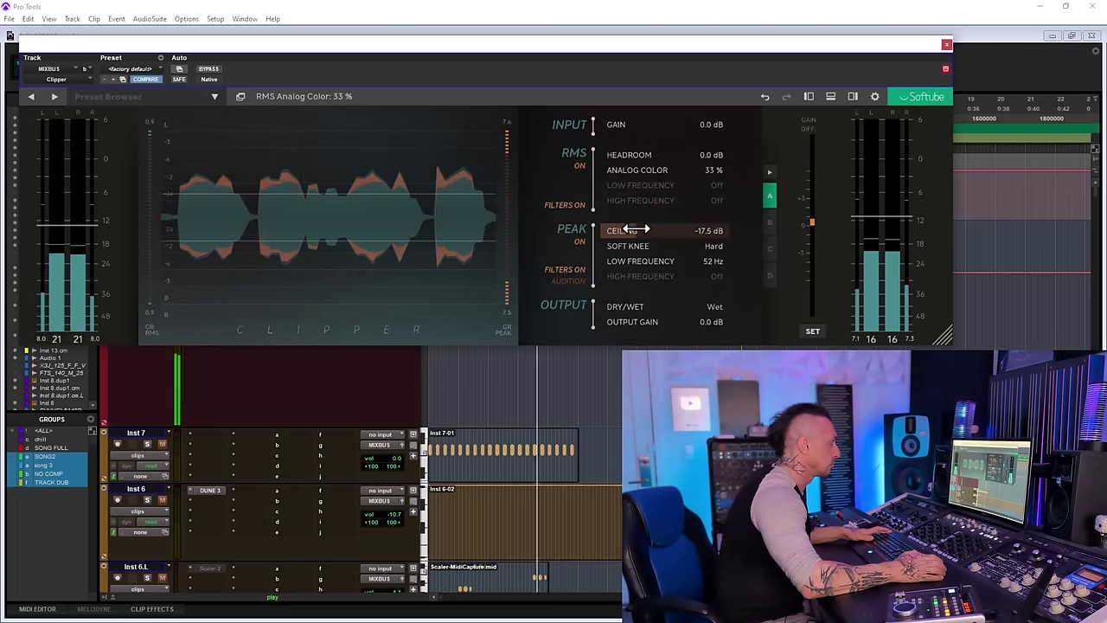
drag(632, 230, 786, 316)
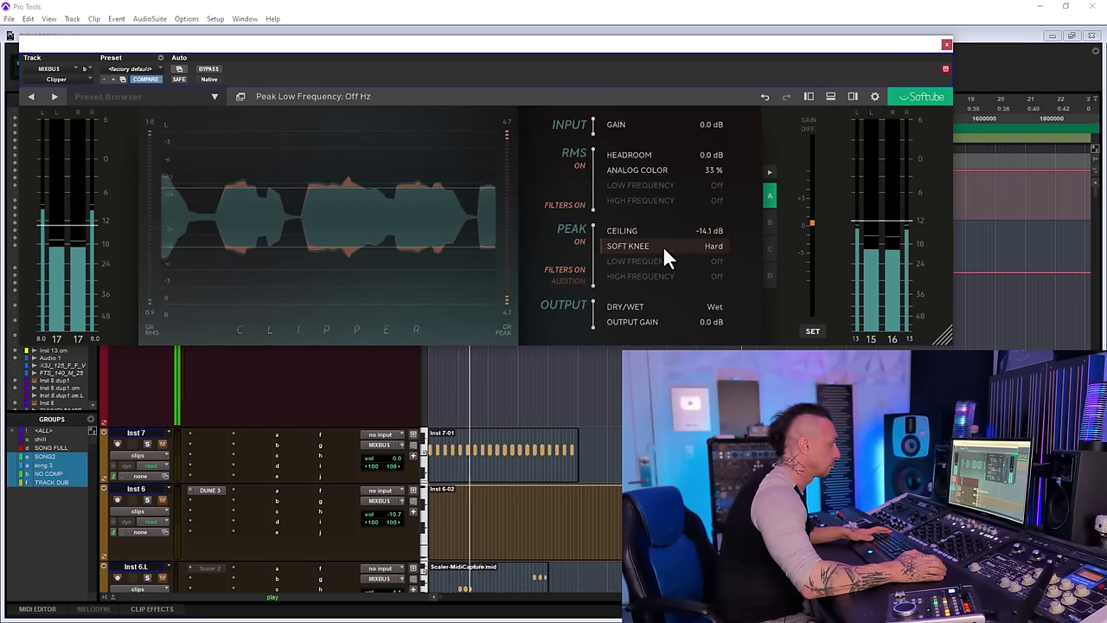
drag(664, 154, 563, 153)
click(210, 68)
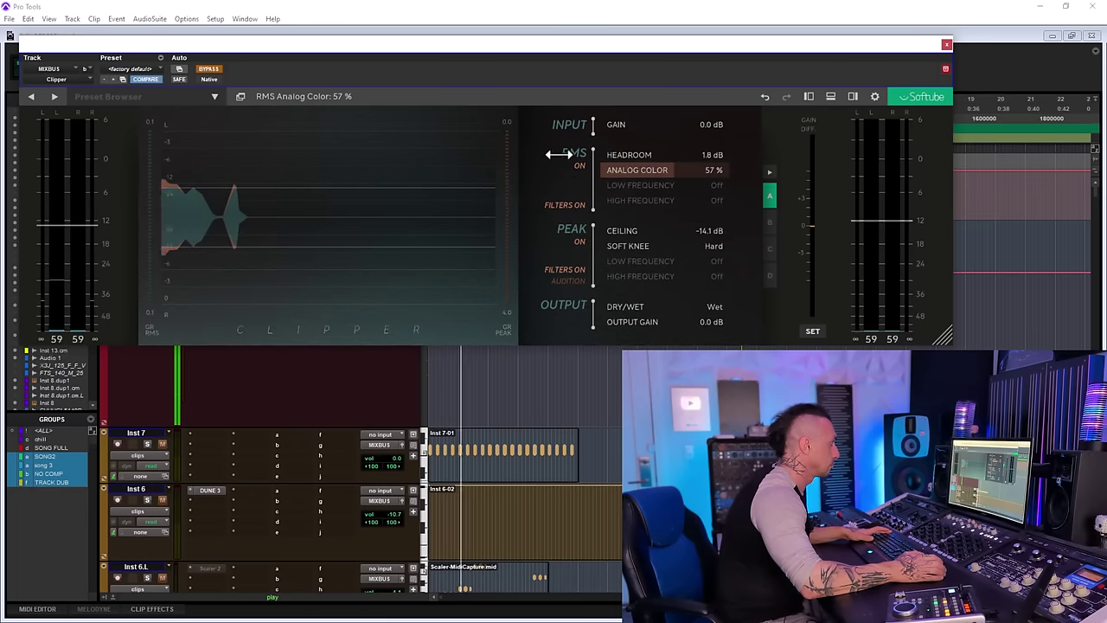
click(209, 69)
Set RMS Analog Color to 75 %, RMS Low Frequency to 1389 Hz and Peak Ceiling to -11.9 dB, and compare with bypass
drag(639, 169, 696, 185)
drag(657, 230, 659, 223)
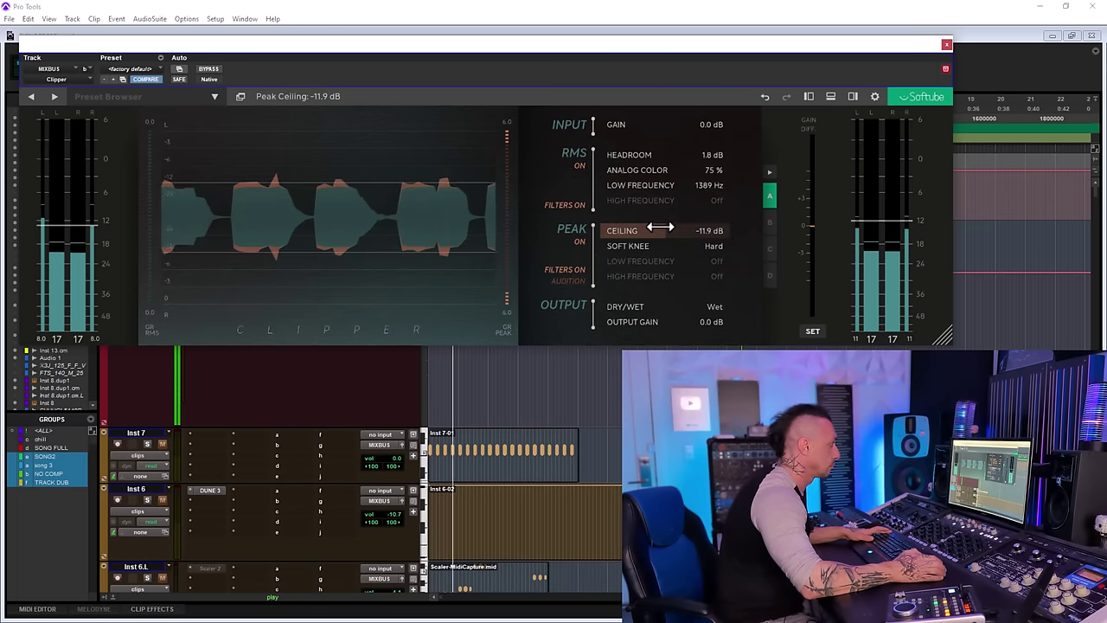
click(217, 67)
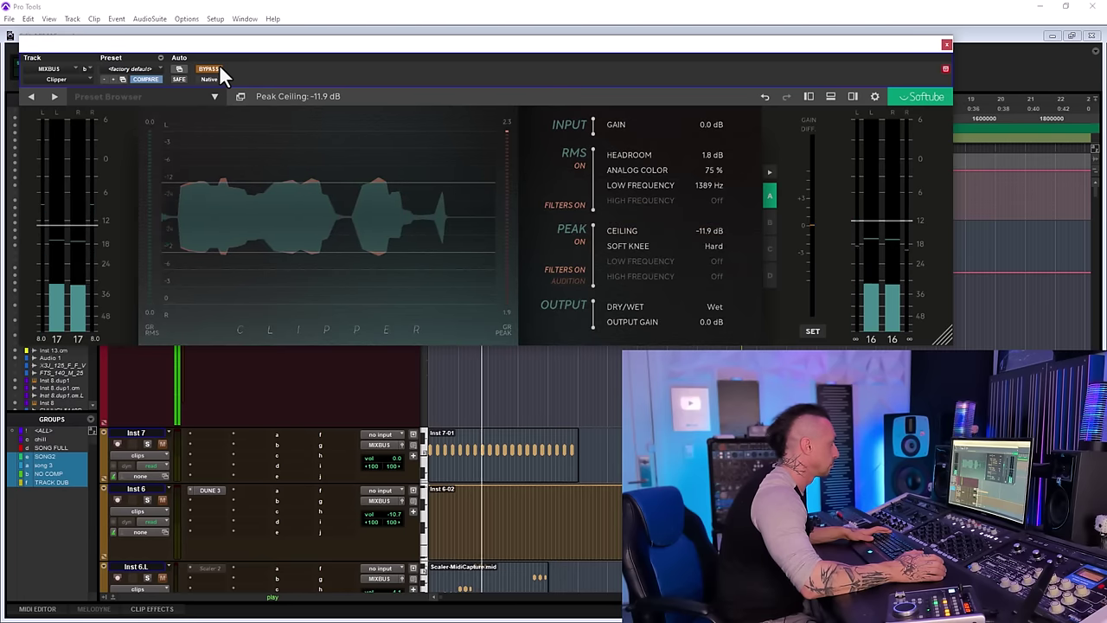
click(218, 66)
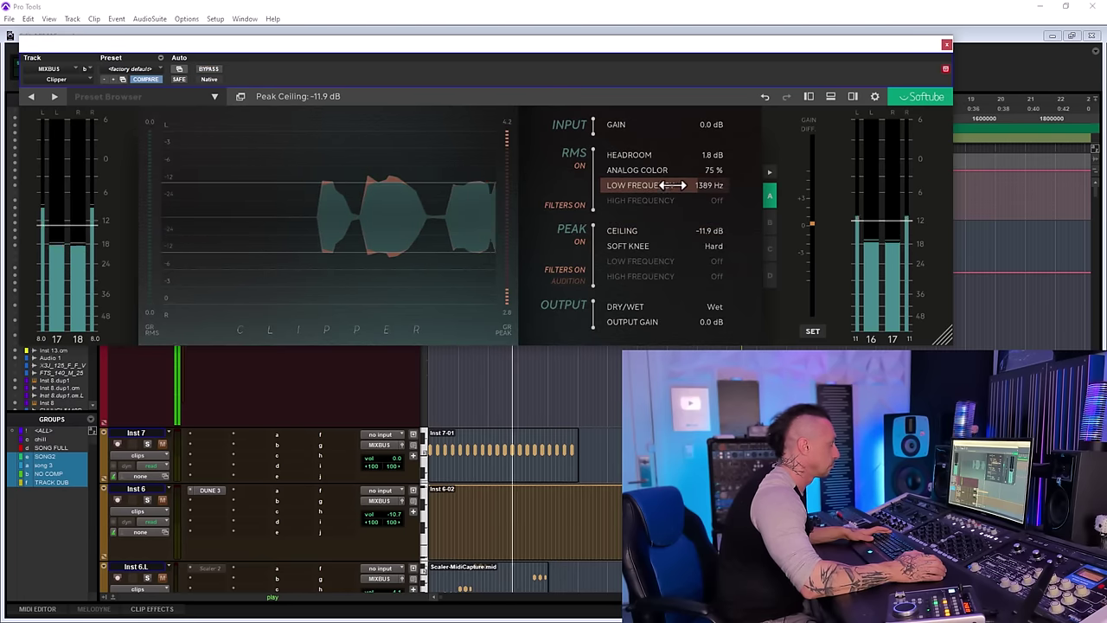
Set RMS Headroom to 0.2 dB, Analog Color to 62 %, RMS Low Frequency to 830 Hz and Peak Low Frequency to 90 Hz, and toggle bypass
drag(654, 182, 661, 184)
drag(655, 170, 642, 155)
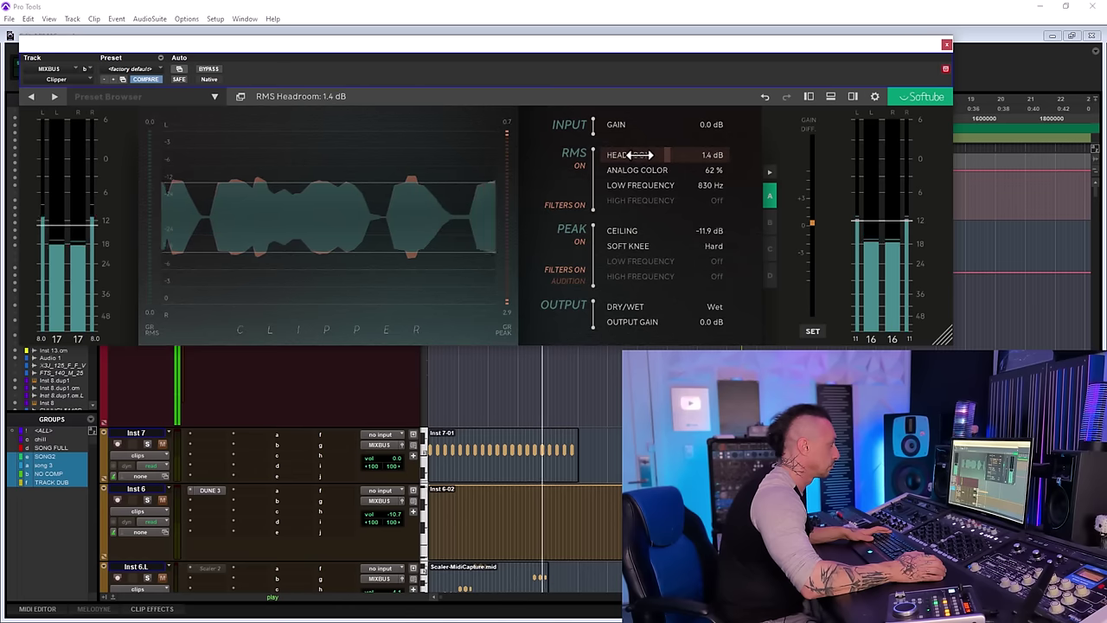
drag(659, 262, 680, 258)
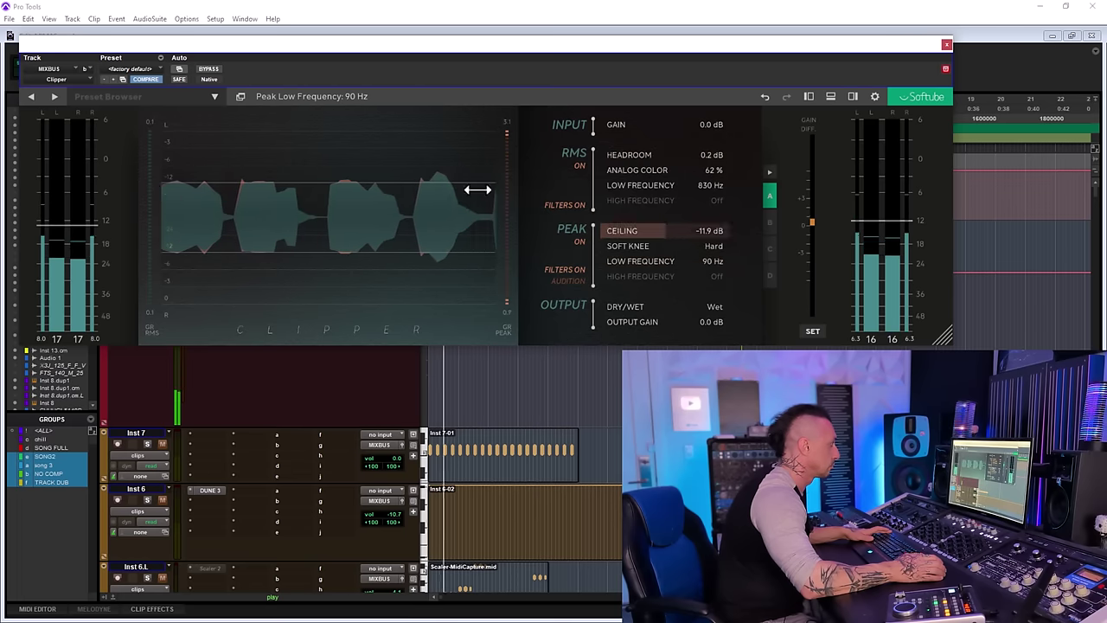
click(212, 70)
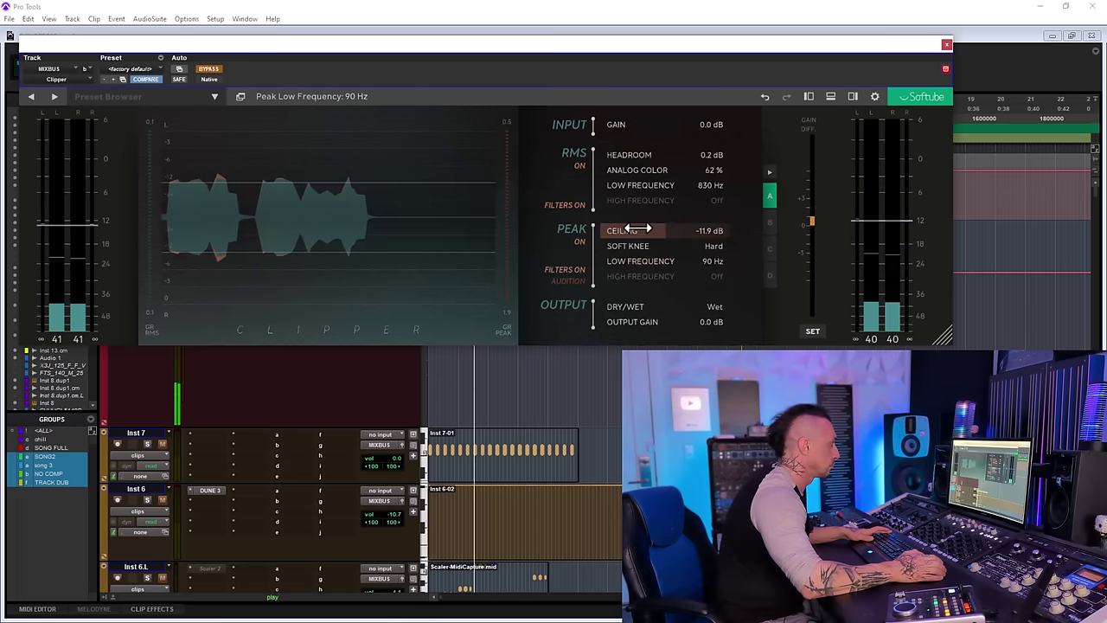
Lower the Peak Ceiling to -17.5 dB, compare the song with bypass, and stop playback
drag(614, 230, 615, 234)
click(212, 69)
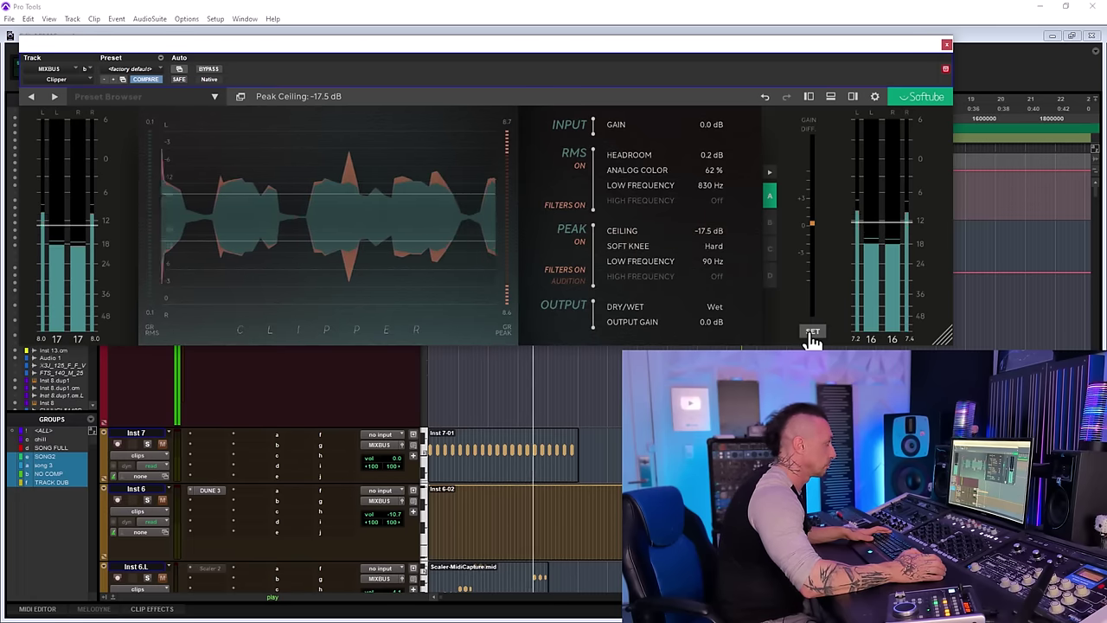
click(207, 69)
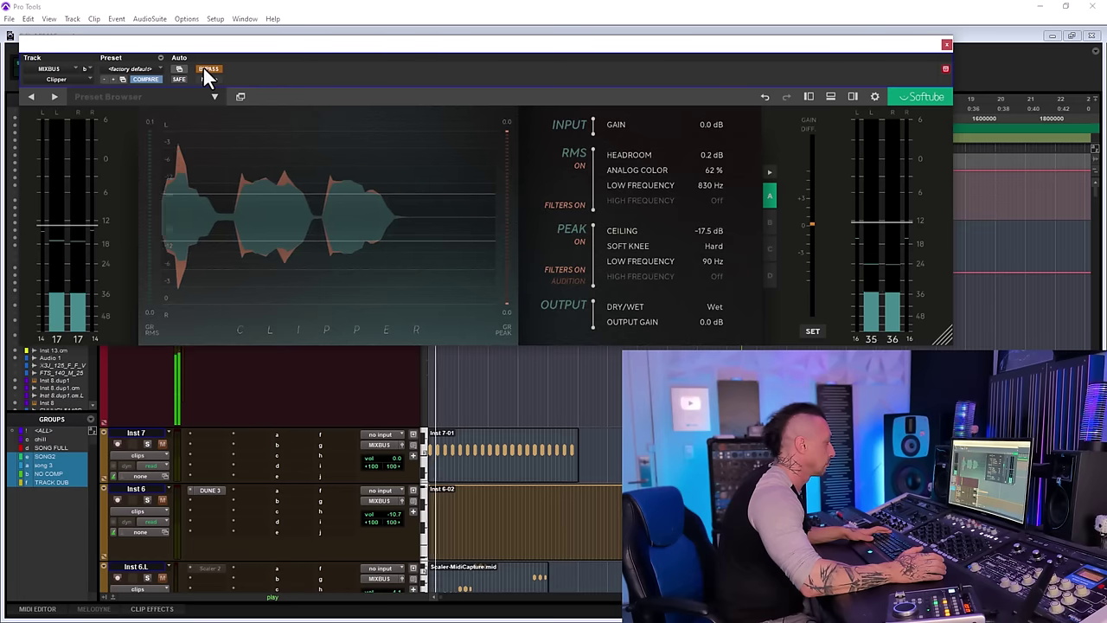
click(207, 69)
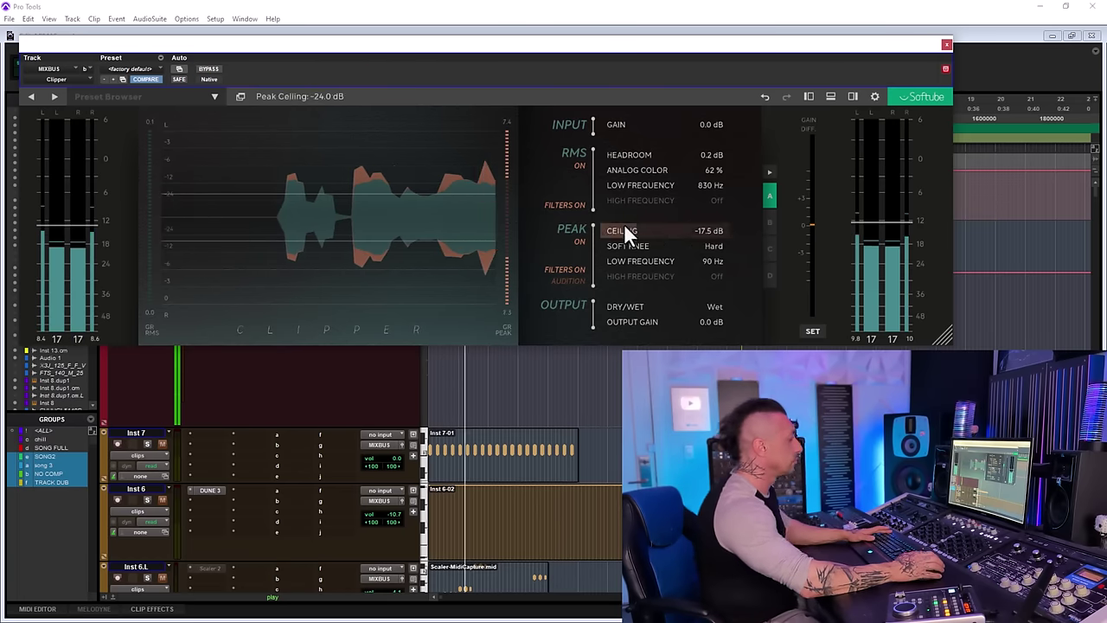
key(space)
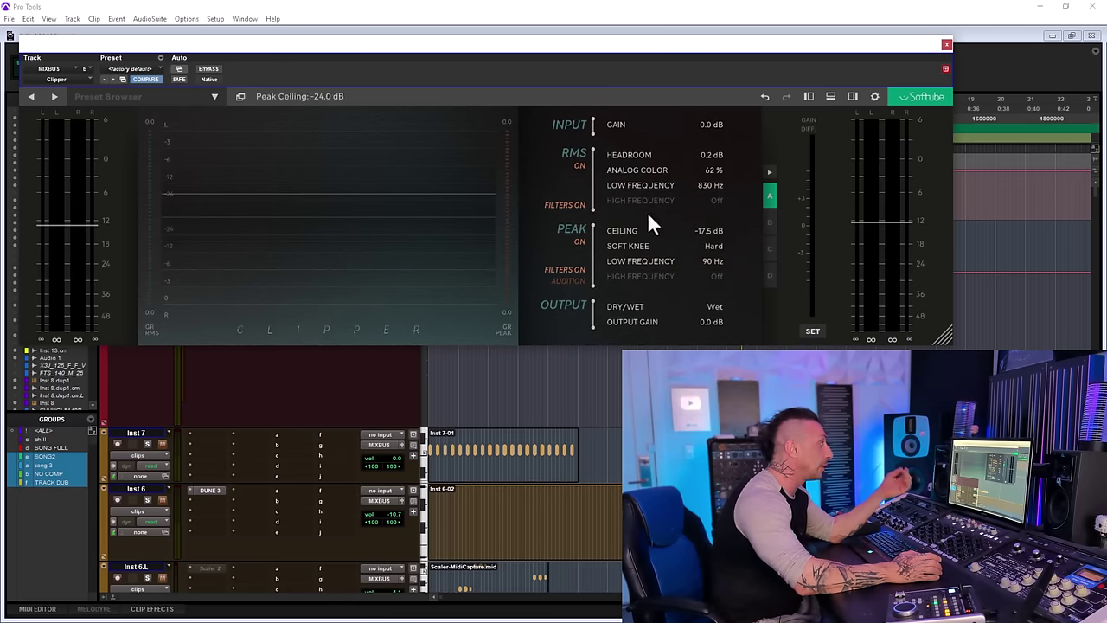
While playing another section of the song, set Peak Ceiling and RMS Headroom to 0.0 dB and Analog Color to 50 %, with the Clipper active
key(space)
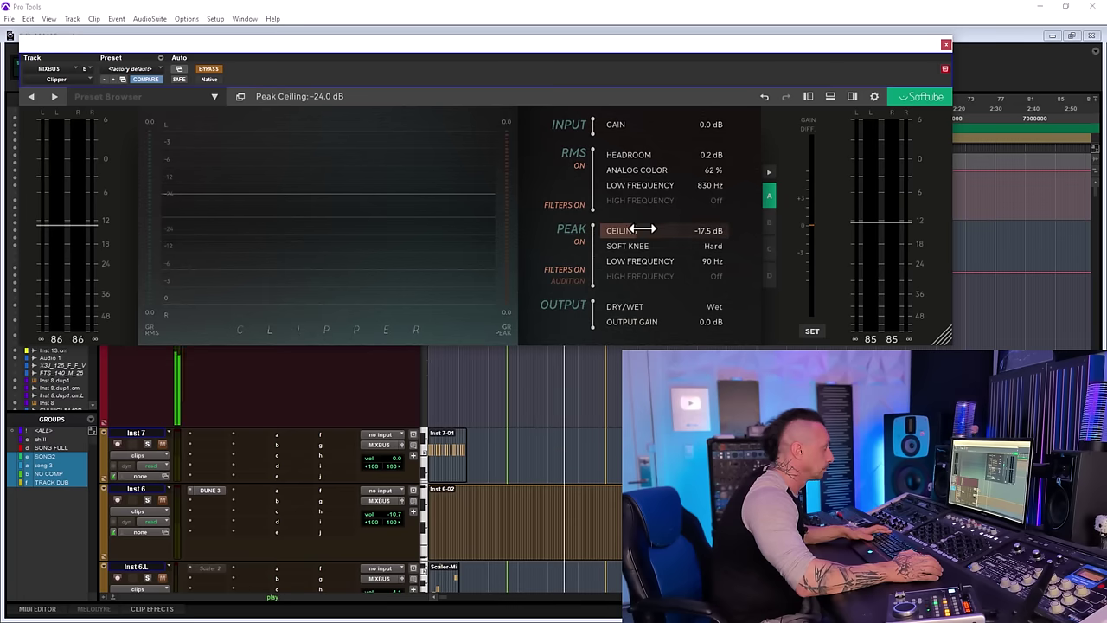
drag(644, 229, 822, 225)
drag(679, 157, 563, 118)
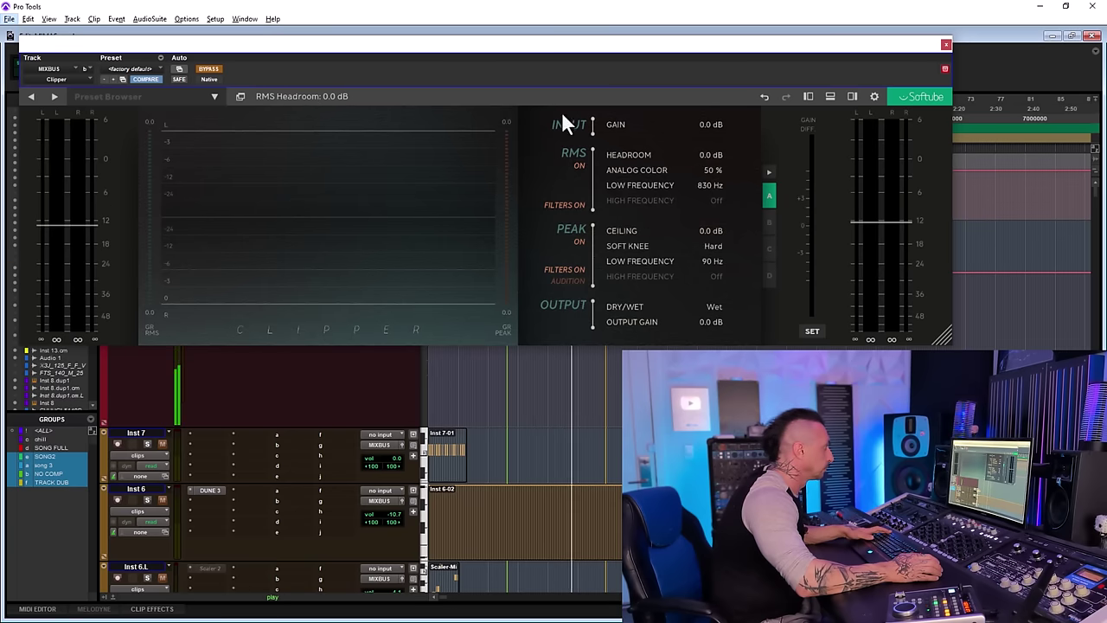
click(209, 69)
Set the Peak Ceiling to -14.5 dB, RMS Low Frequency to Off and RMS Analog Color to 84 %
drag(671, 227, 615, 236)
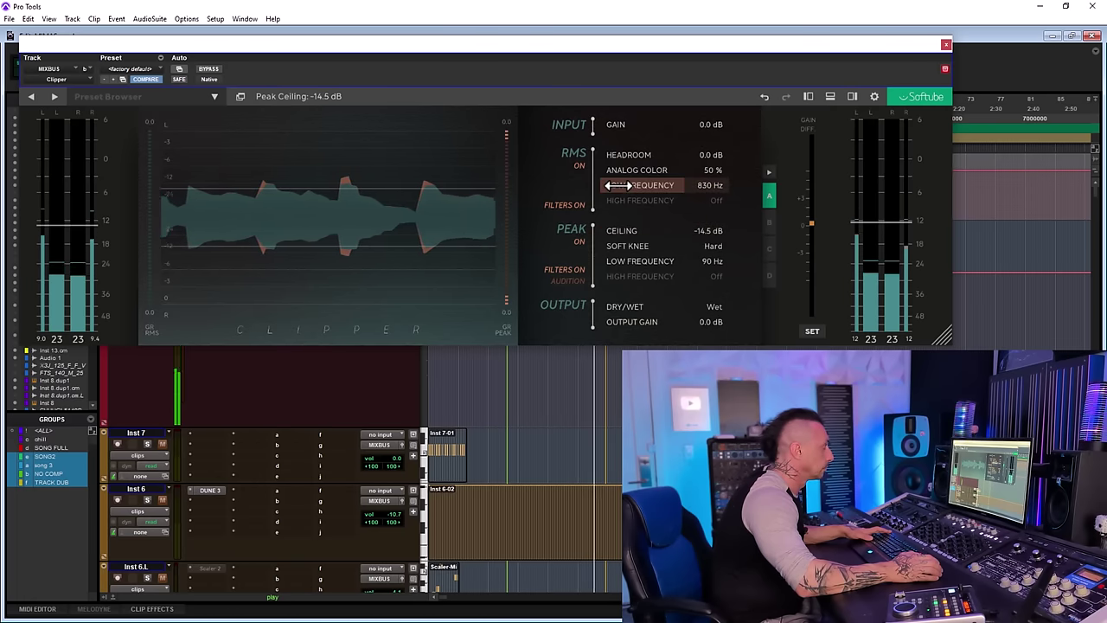
drag(597, 171, 360, 217)
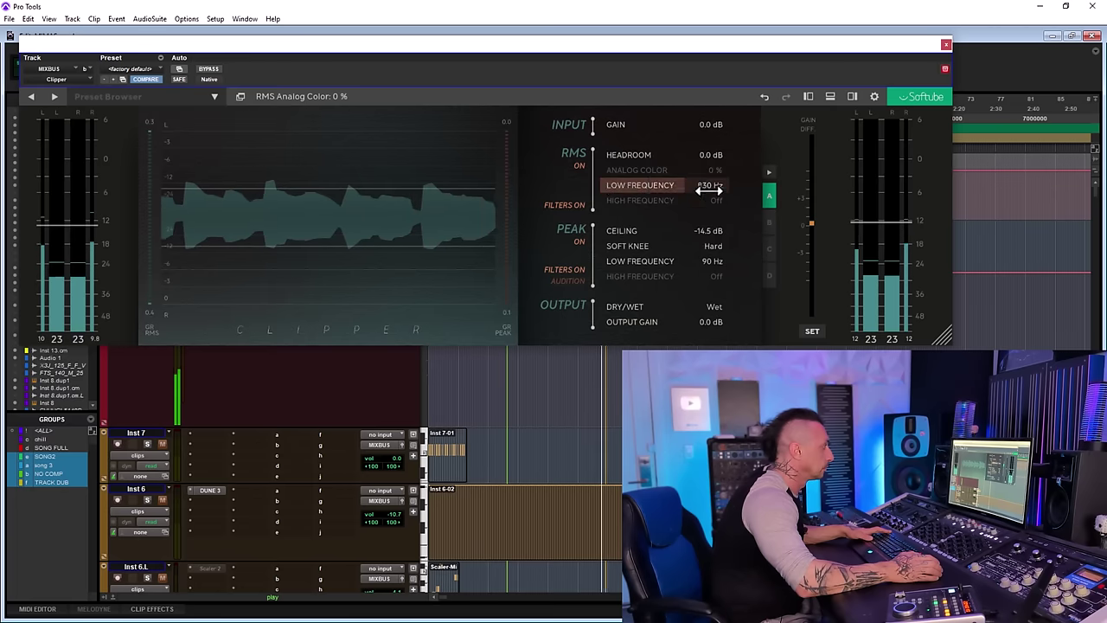
drag(709, 182, 484, 202)
drag(661, 166, 730, 170)
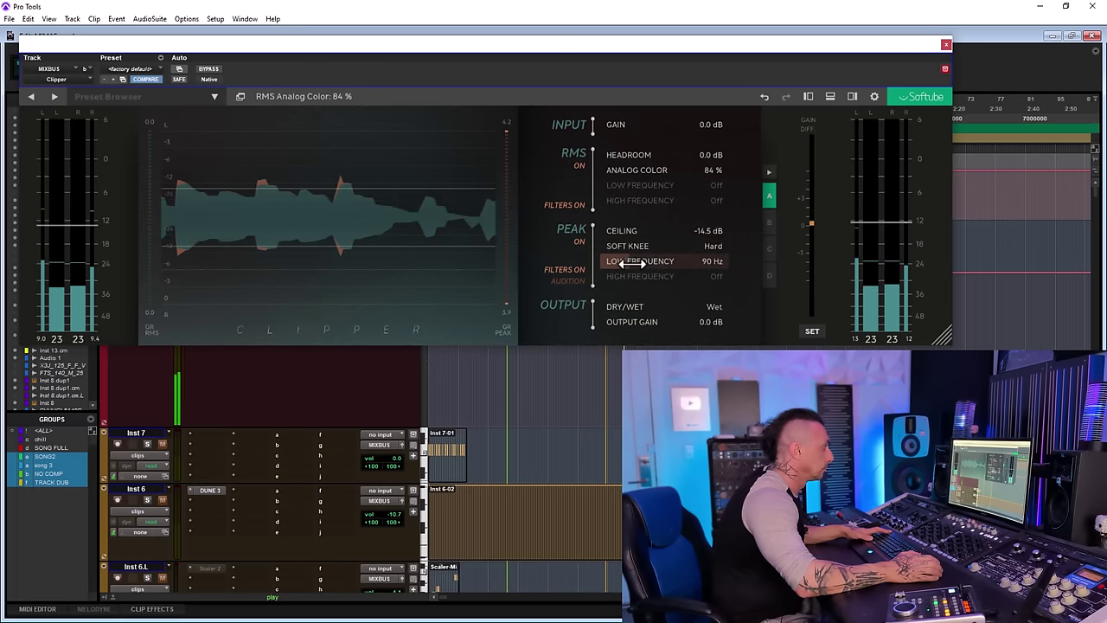
Set RMS Headroom to 0.0 dB, Analog Color to 81 %, RMS Low Frequency to 120 Hz and Peak Ceiling to -18.7 dB, and bypass the Clipper
drag(607, 155, 668, 185)
alt+click(655, 154)
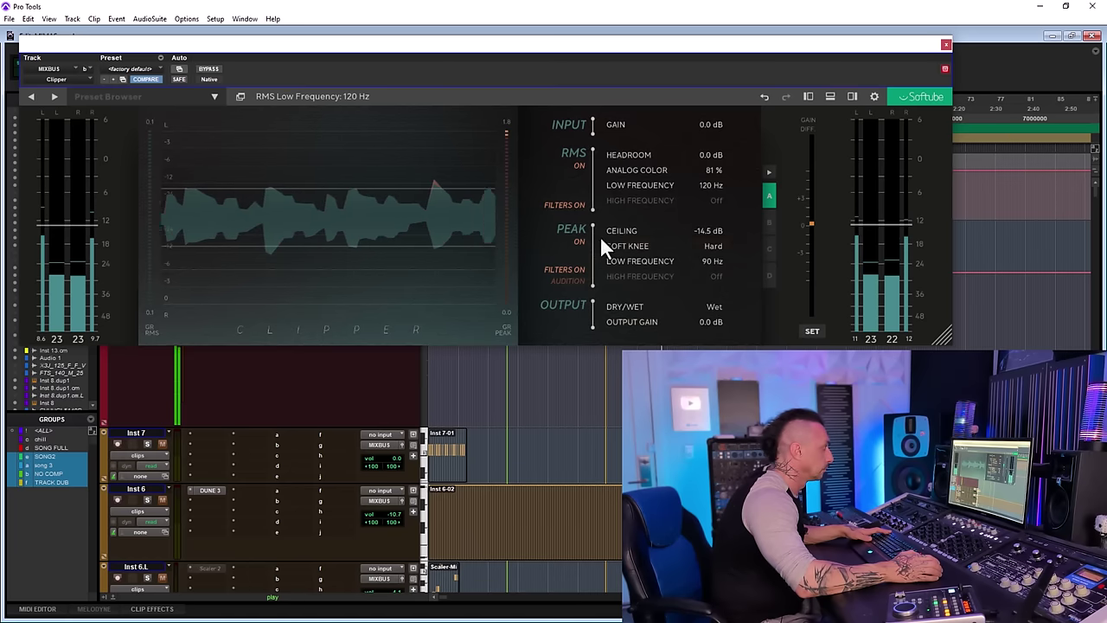
drag(600, 233, 600, 268)
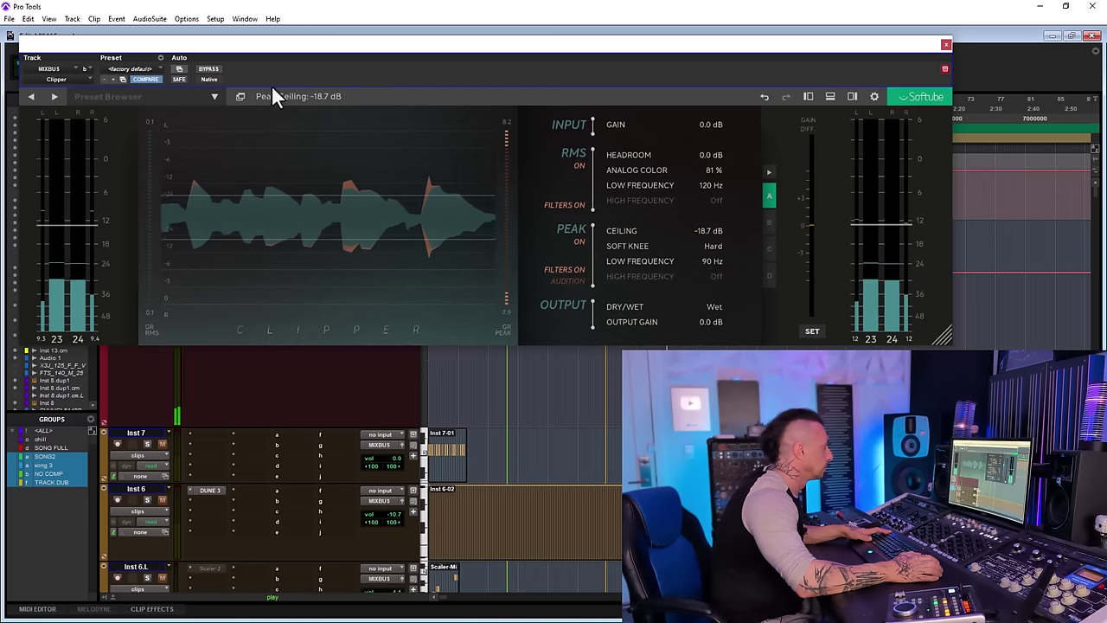
click(208, 67)
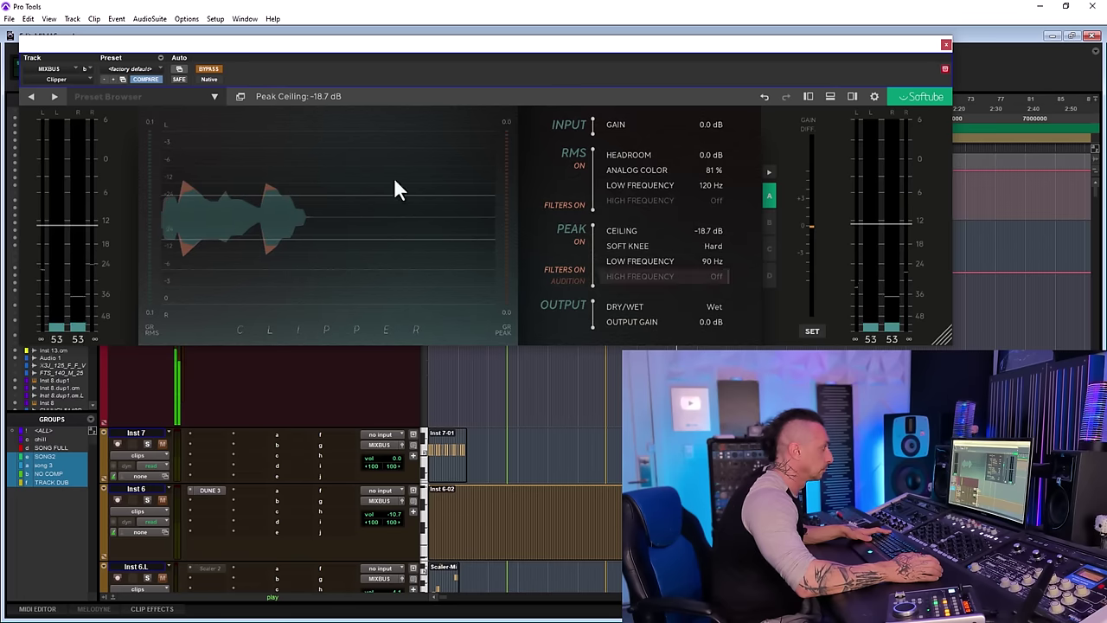
Set Peak Low Frequency to Off, Dry/Wet to 49 %, RMS Analog Color to 100 % and RMS Headroom to 17.3 dB
mouse_move(616, 259)
mouse_down()
mouse_move(637, 261)
mouse_move(627, 268)
mouse_up()
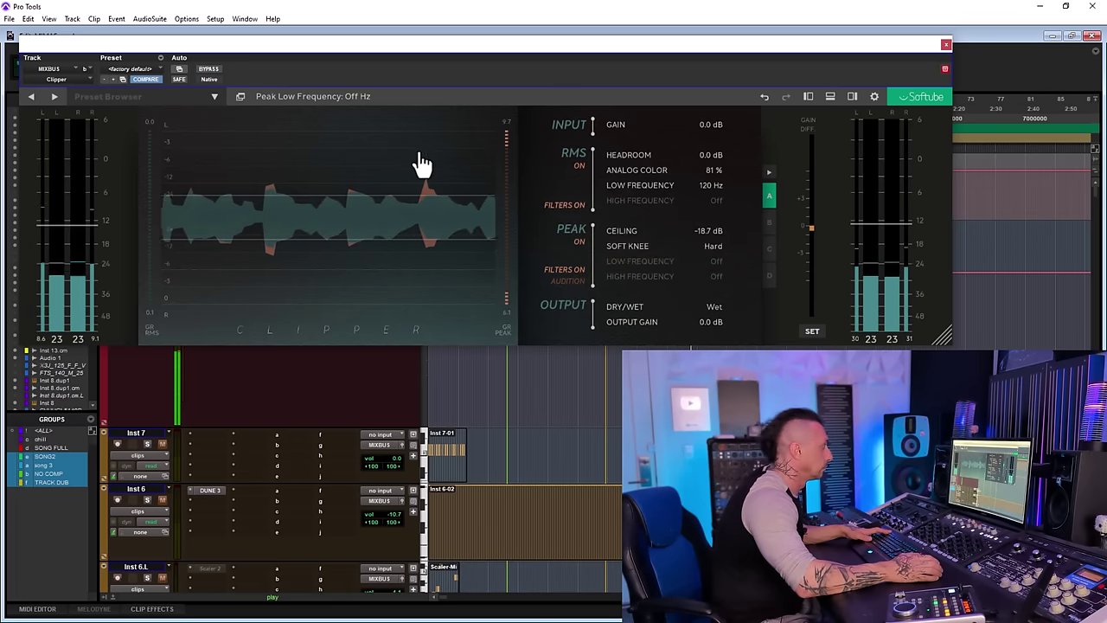
drag(700, 314, 655, 316)
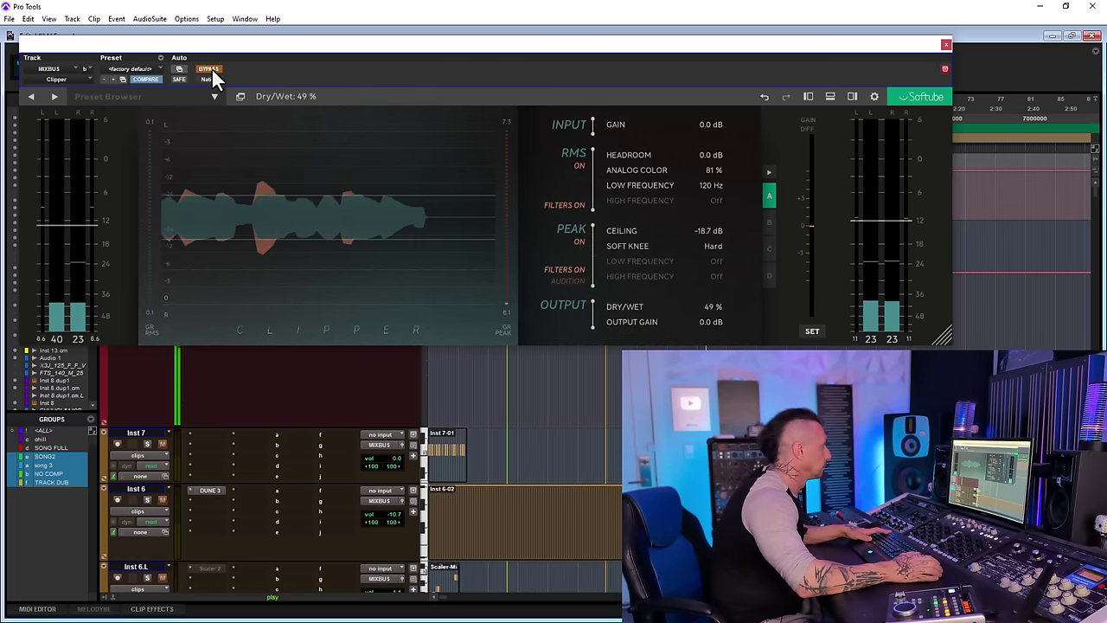
drag(644, 172, 663, 155)
drag(726, 148, 761, 158)
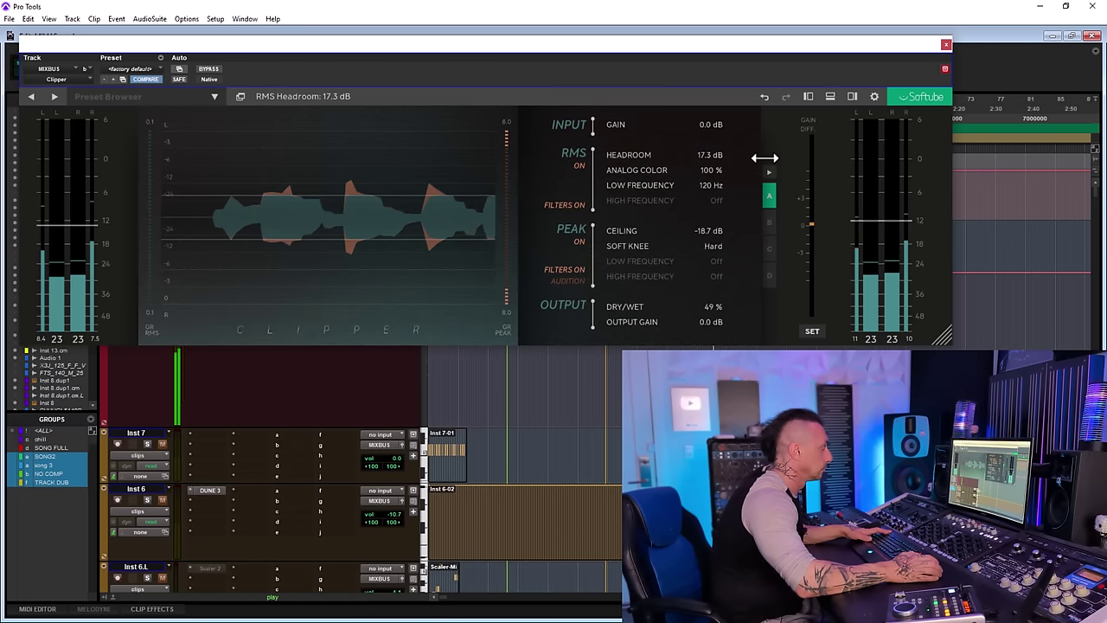
Set RMS Headroom to 18.0 dB, Peak Ceiling to -21.2 dB, Soft Knee to 67 % and Dry/Wet to 46 %
drag(696, 307, 811, 291)
drag(665, 153, 740, 248)
mouse_move(711, 307)
mouse_down()
mouse_move(790, 322)
mouse_move(717, 306)
mouse_up()
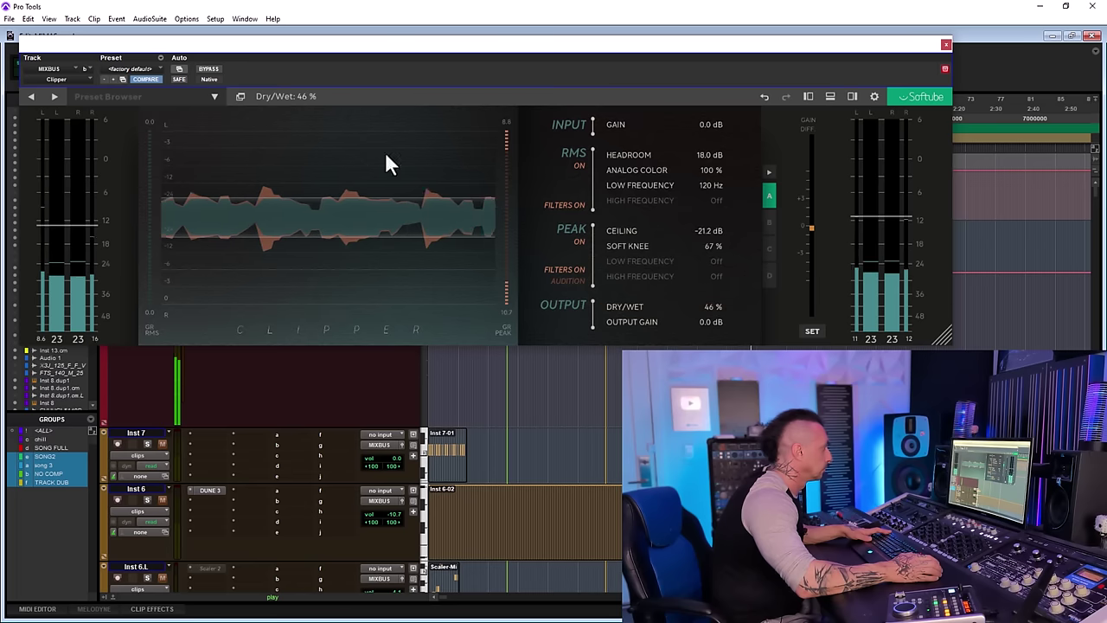
Compare the parallel-clipped song with the Clipper bypassed, and stop playback
click(209, 68)
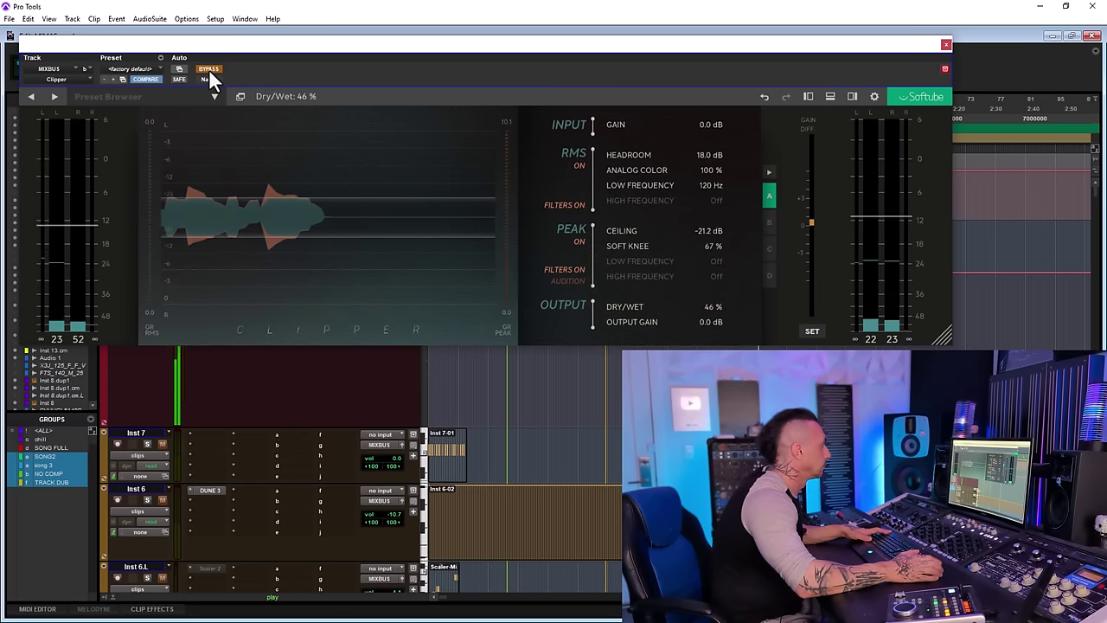
click(209, 69)
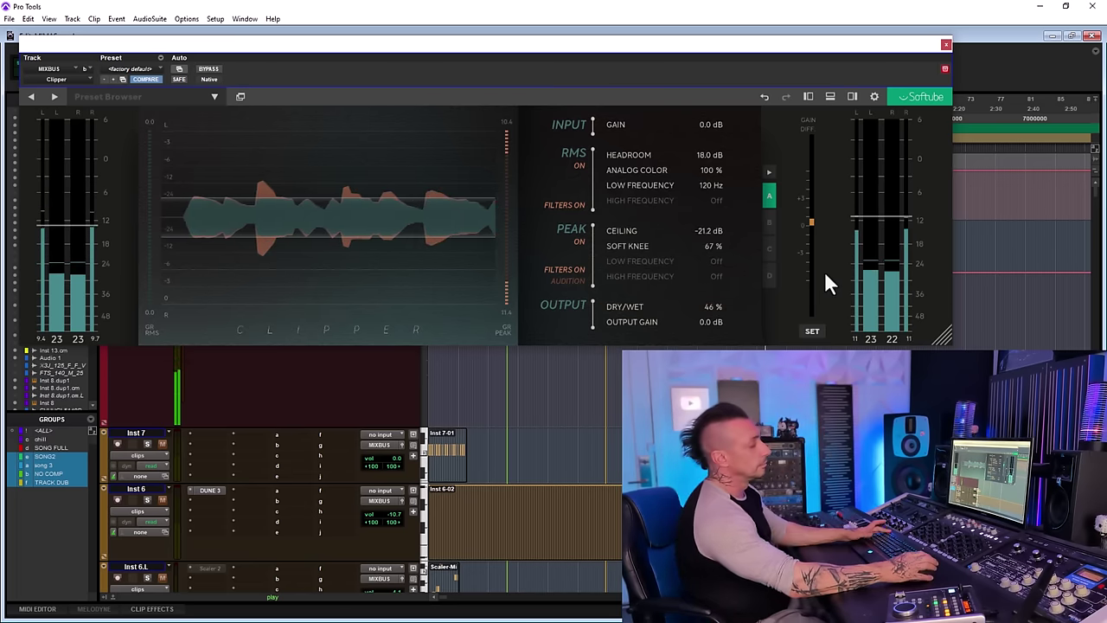
key(space)
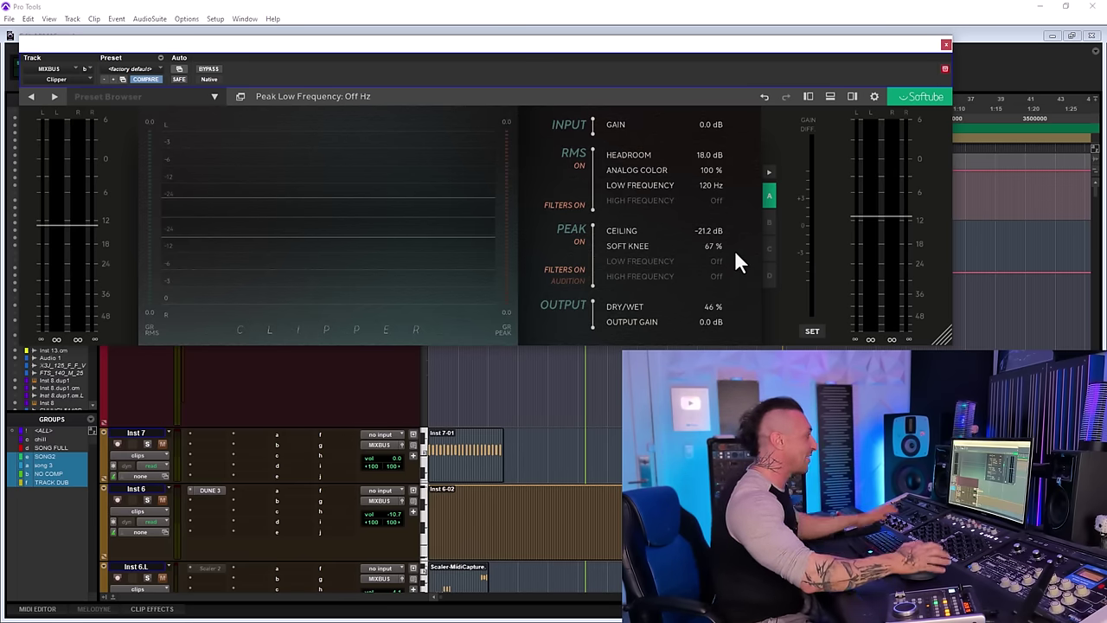
Insert the Softube Widener on the MIXBUS track in the slot below the Clipper
click(188, 238)
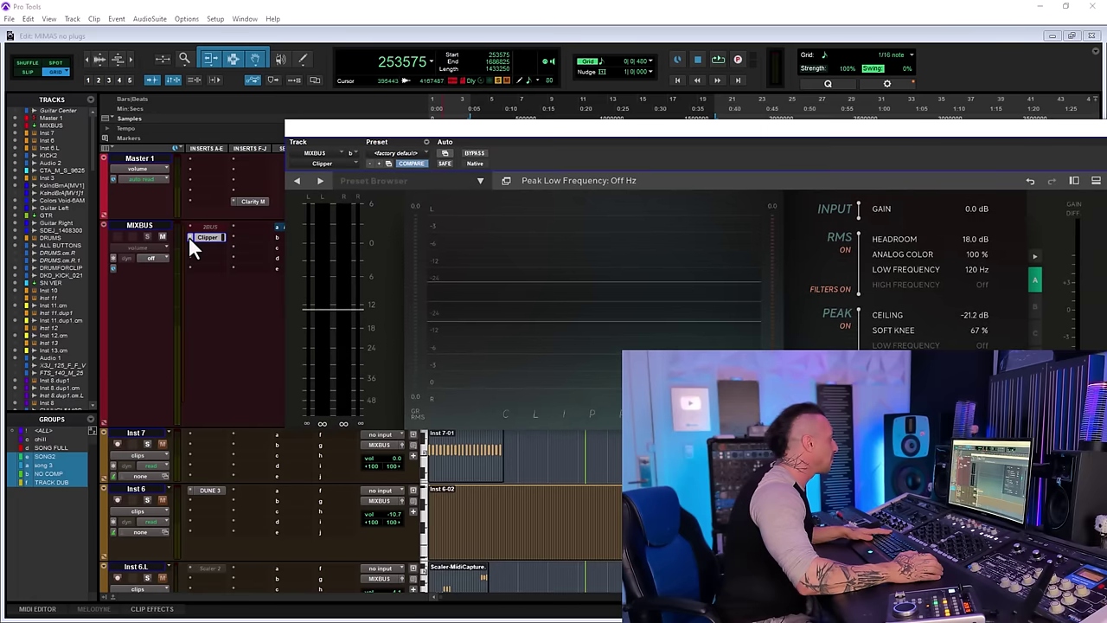
click(208, 249)
text(W)
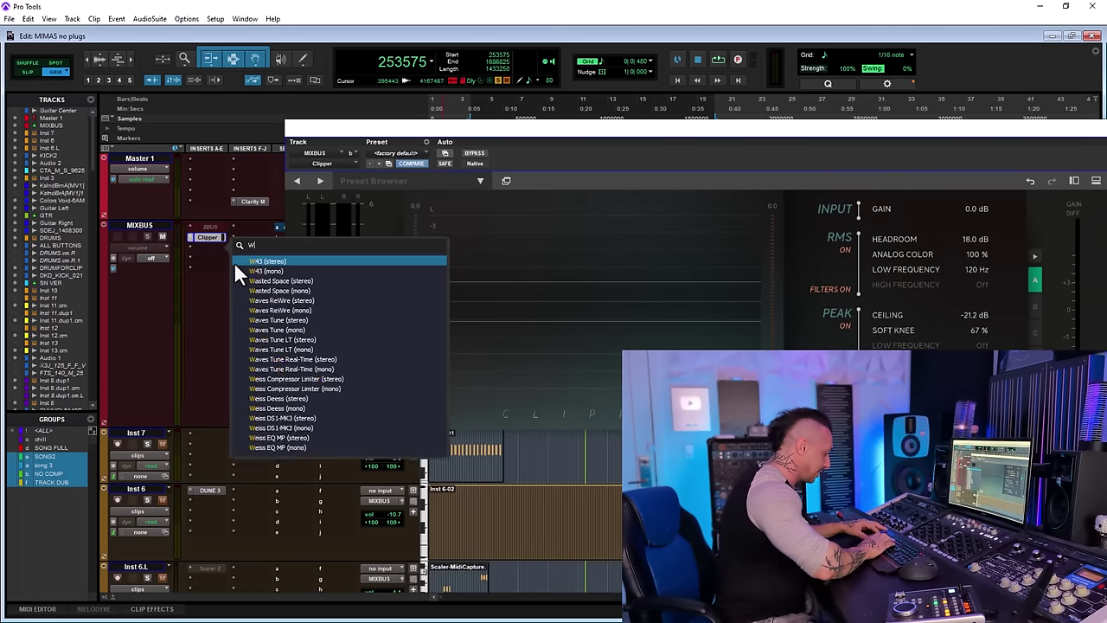
text(IDEN)
key(Escape)
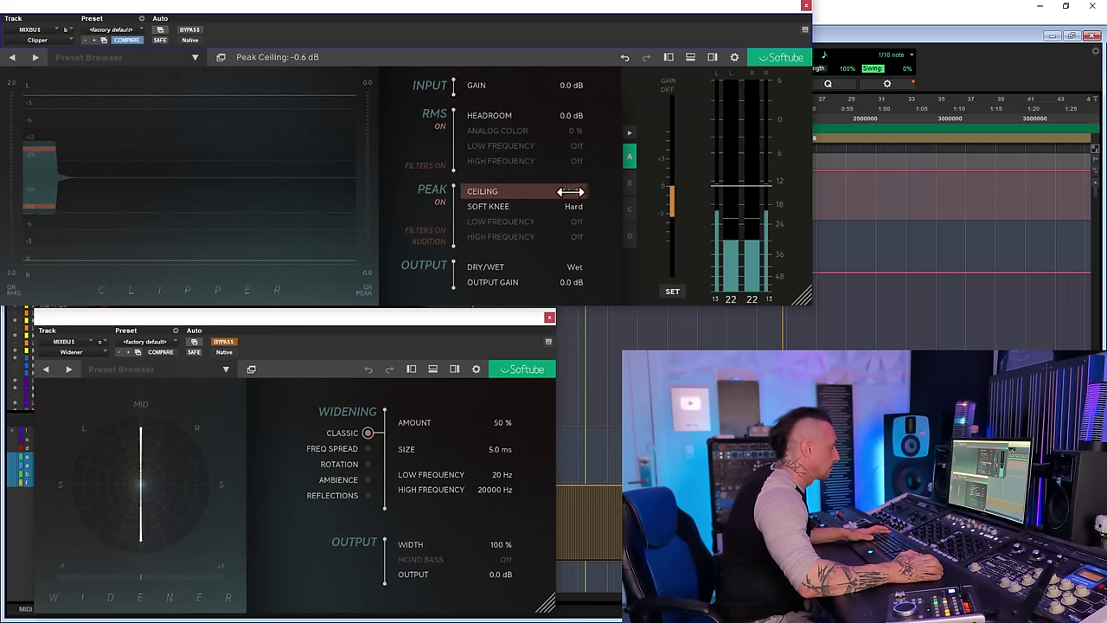
Set RMS Headroom to 12.9 dB, Analog Color 100 %, Low Frequency 105 Hz, Peak Ceiling -18.0 dB, Soft Knee 69 % and Dry/Wet 50 %
drag(566, 191, 522, 197)
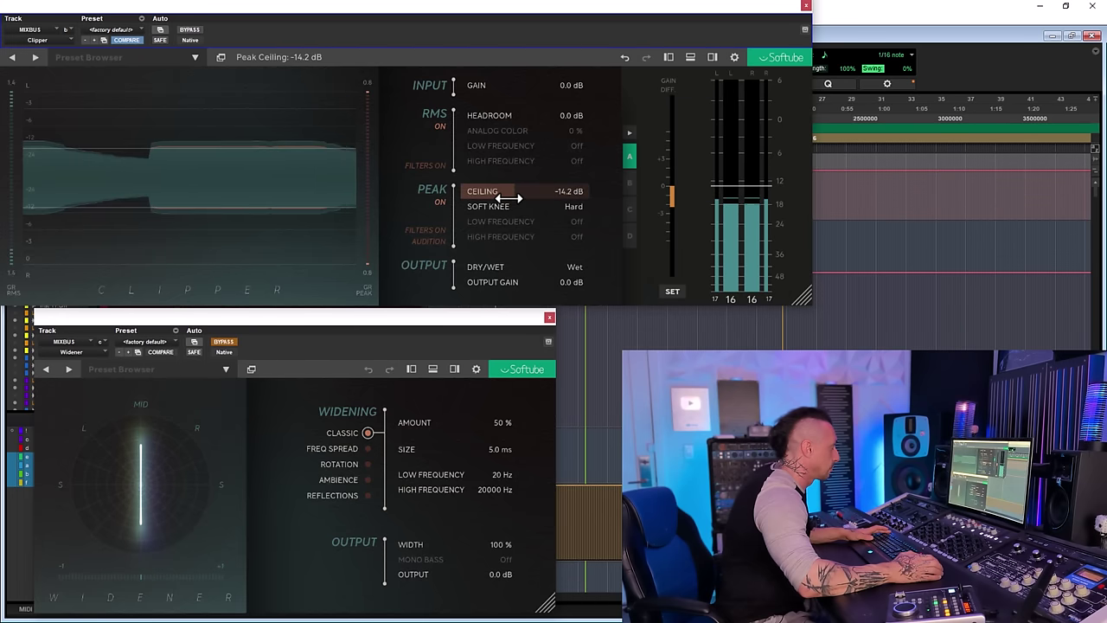
drag(523, 131, 563, 126)
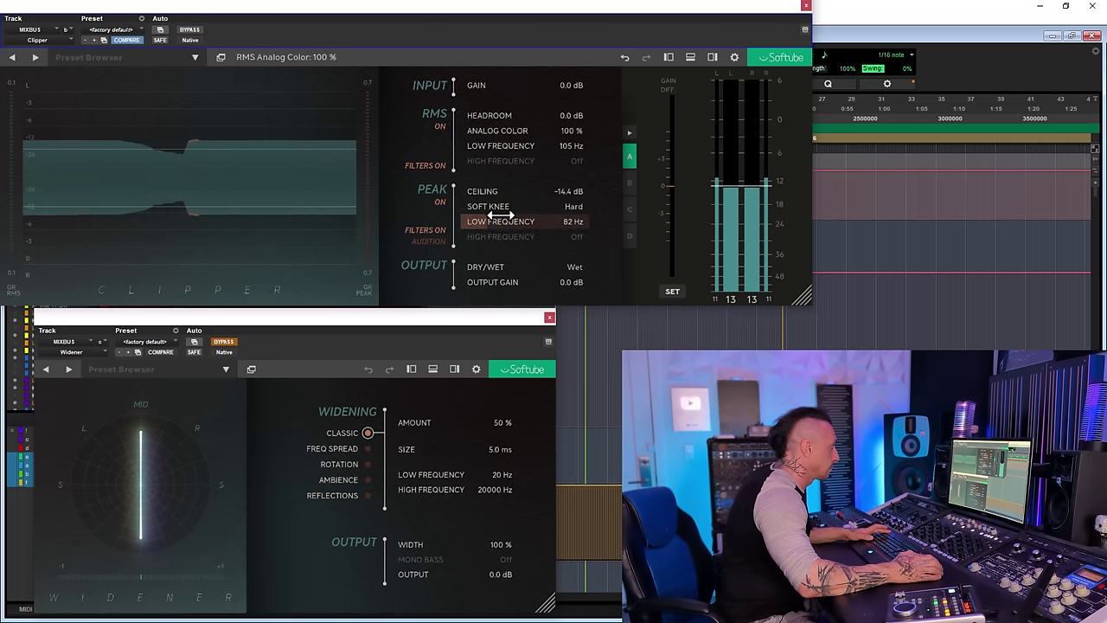
mouse_move(490, 209)
mouse_down()
mouse_move(574, 208)
mouse_move(513, 227)
mouse_move(484, 221)
mouse_move(489, 191)
mouse_up()
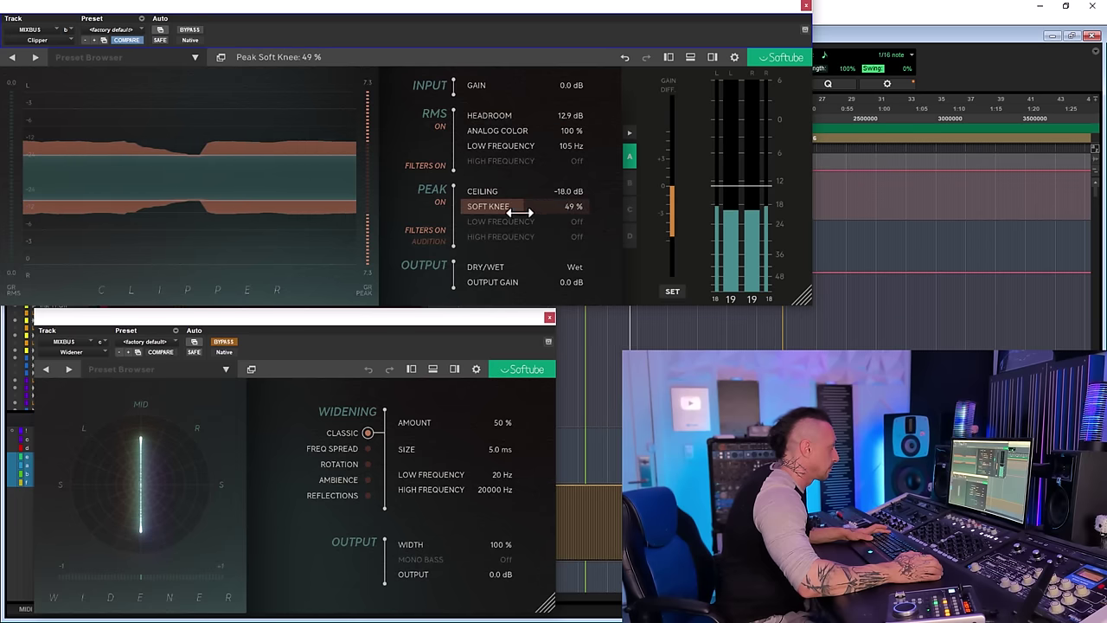
drag(566, 268, 513, 273)
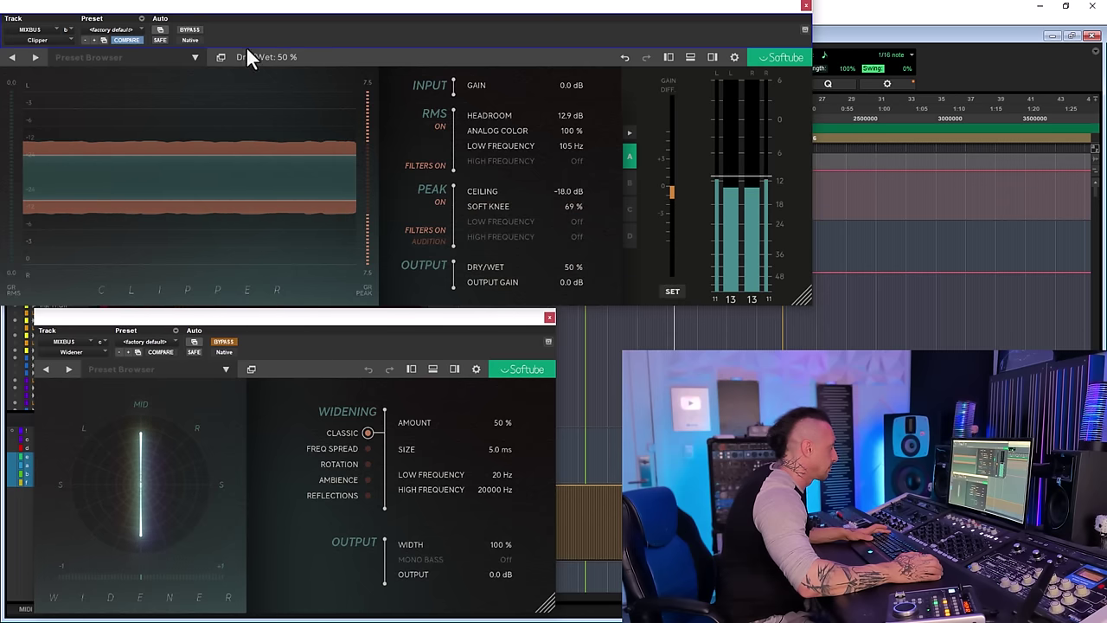
Compare the sound with the Clipper bypassed, leave the Clipper active, and take the Widener out of bypass
click(194, 35)
click(193, 34)
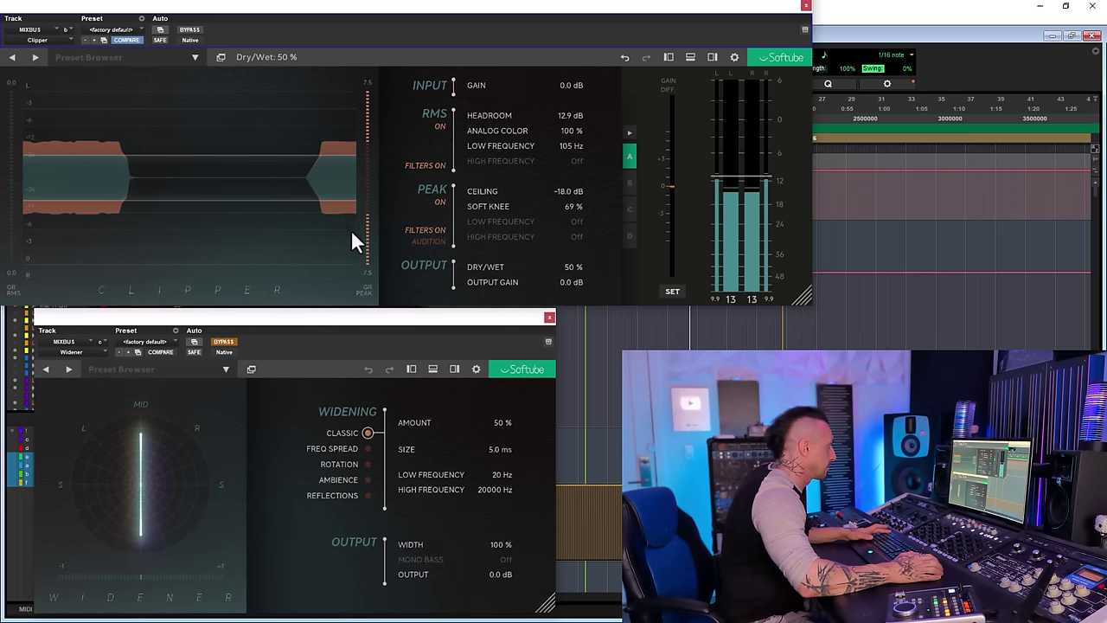
drag(392, 316, 393, 217)
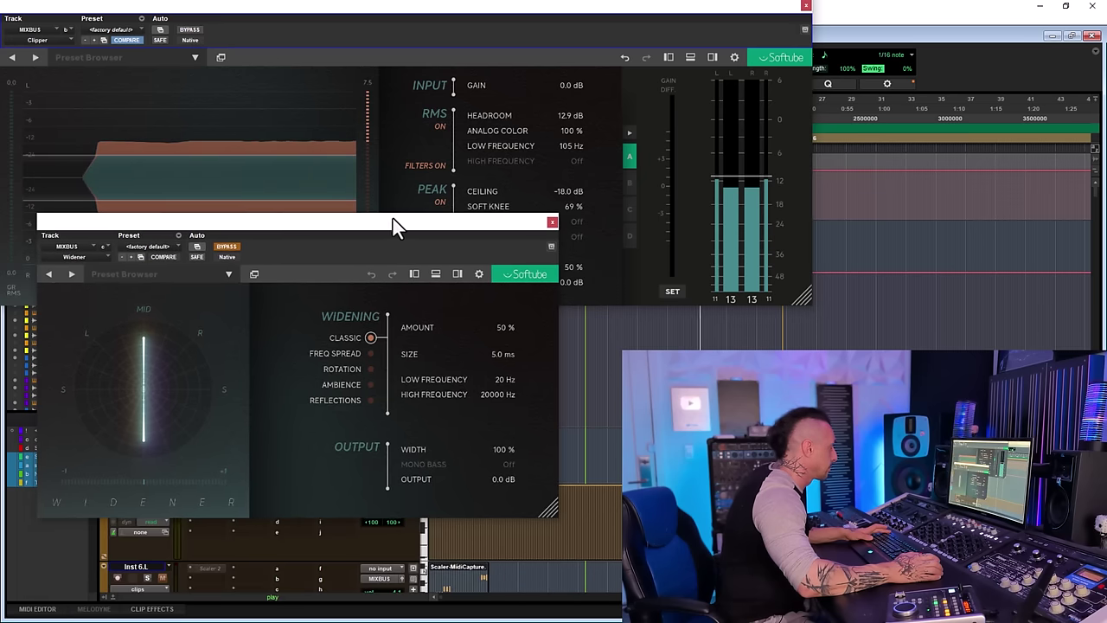
click(225, 246)
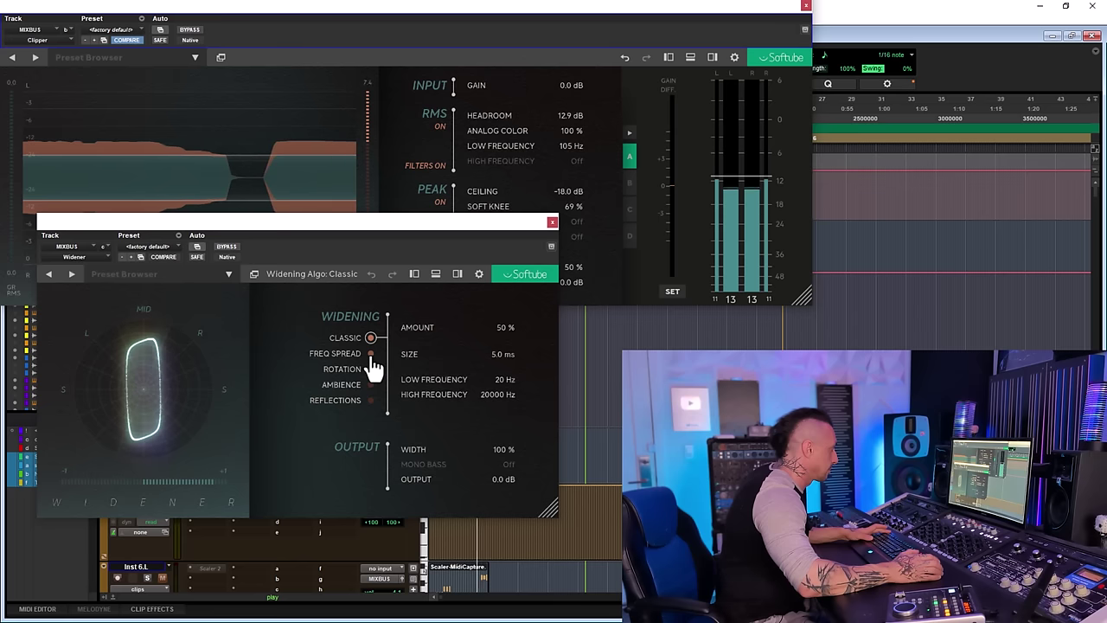
Try Widener's Freq Spread with Flip Sides on, and Rotation with Emphasis 2191 Hz and Flip Sides on
click(370, 355)
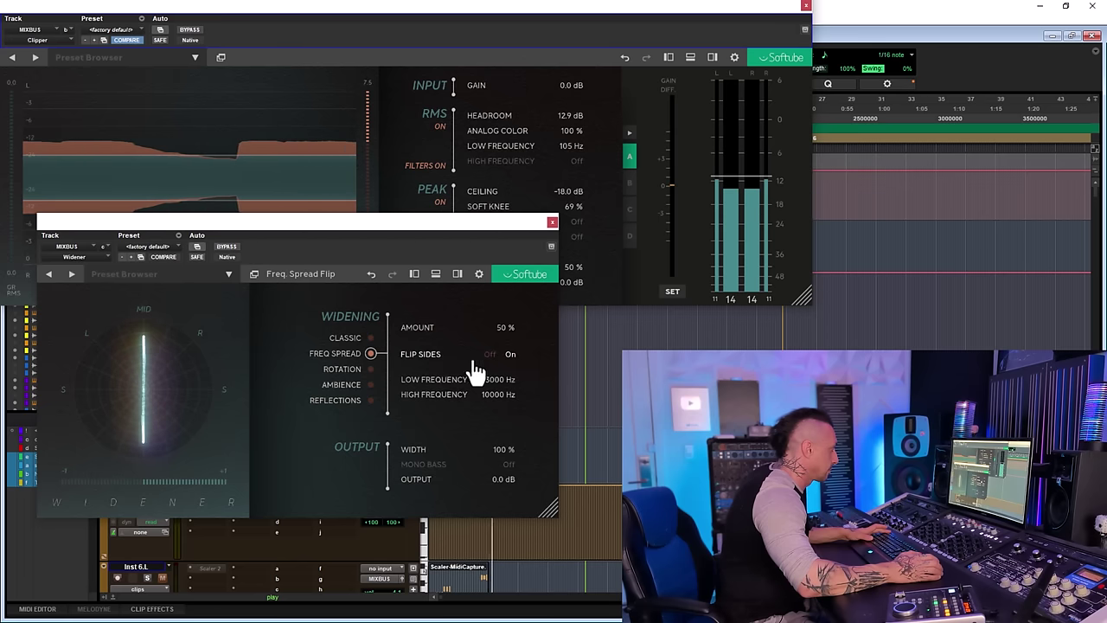
click(370, 368)
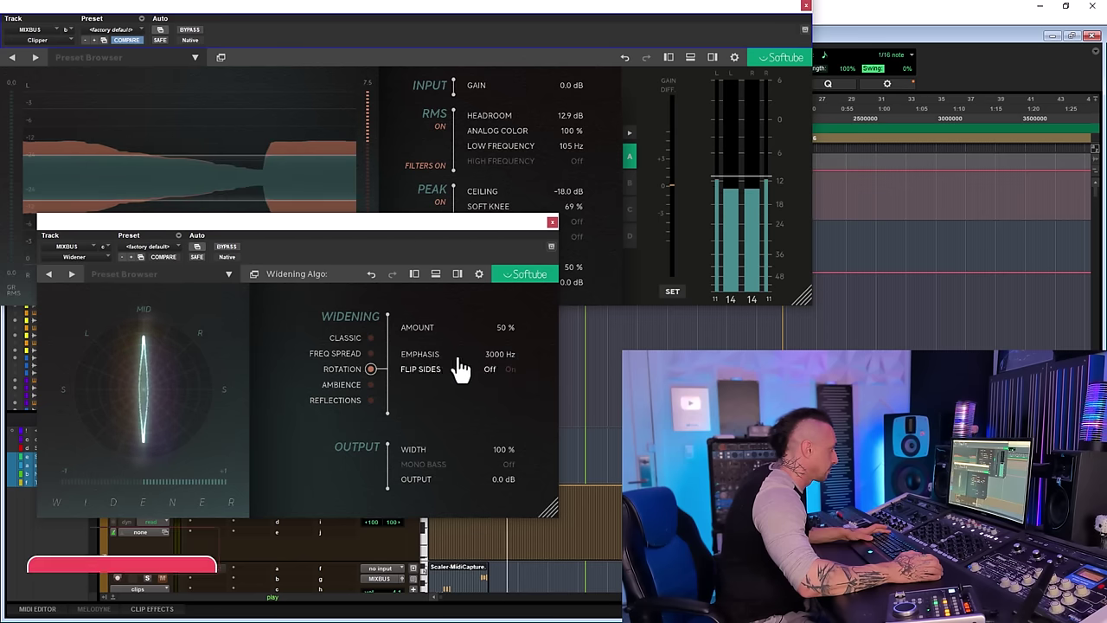
mouse_move(459, 353)
mouse_down()
mouse_move(506, 353)
mouse_move(517, 383)
mouse_move(445, 358)
mouse_up()
click(510, 370)
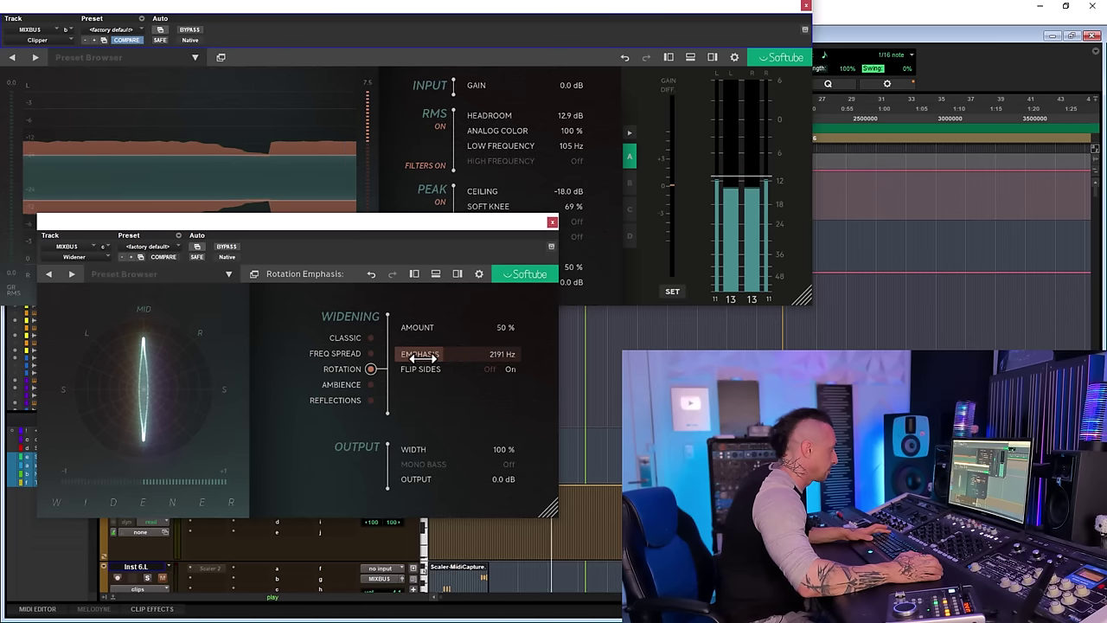
Try Widener's Ambience algorithm, and set up Reflections with Amount 66 %, Size 58 % and Low Frequency 69 Hz
click(370, 385)
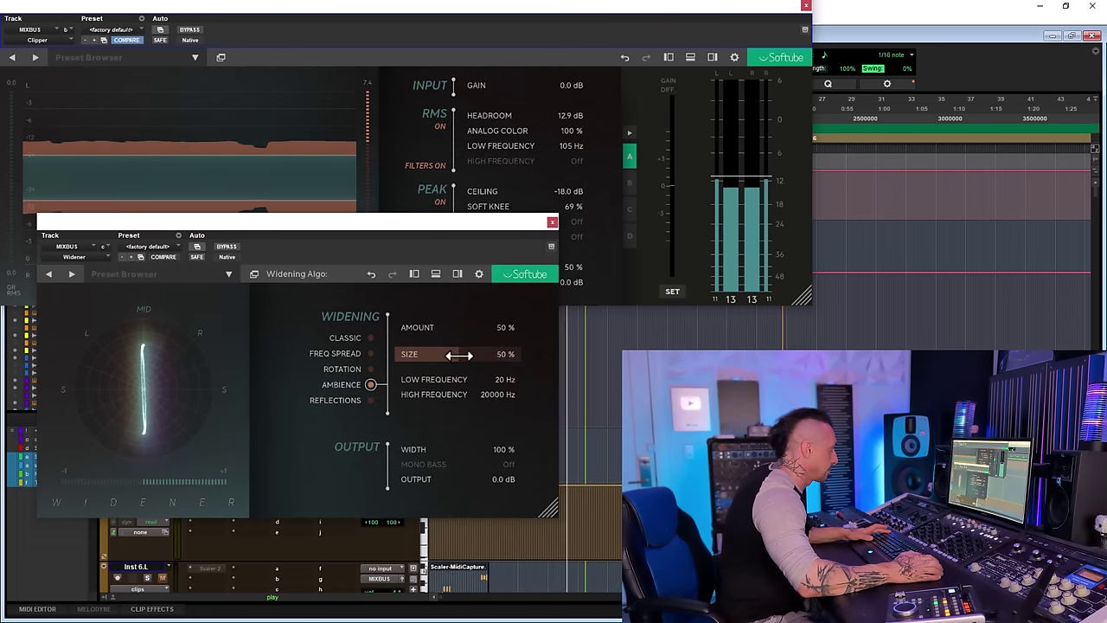
drag(448, 334, 407, 353)
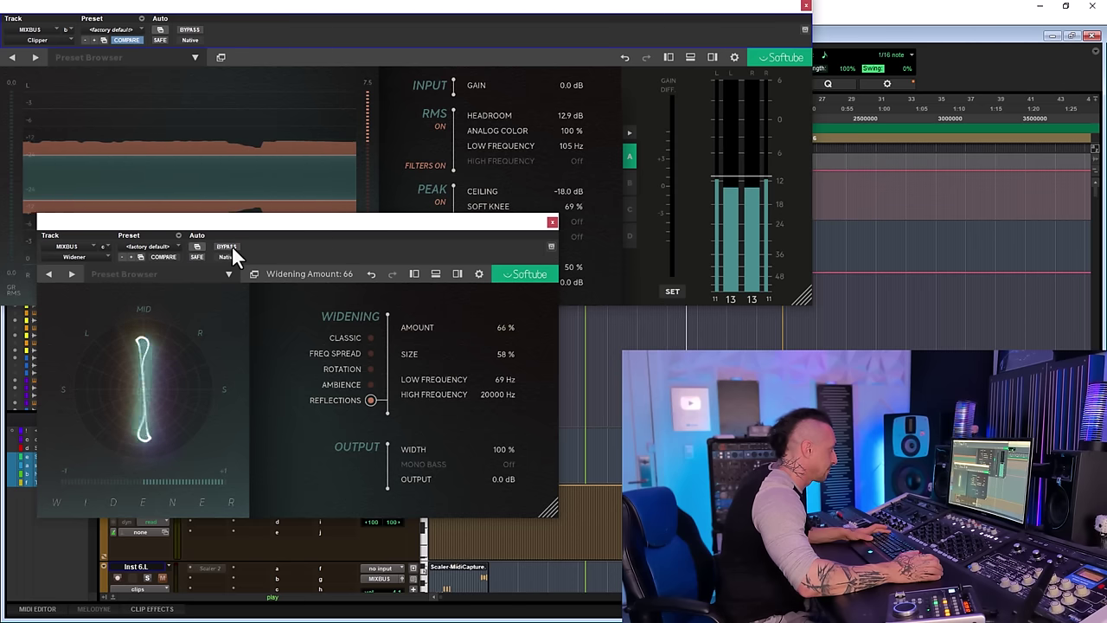
Compare the processed sound with the Clipper bypassed, and move the Widener window lower to uncover more of the Clipper
click(190, 26)
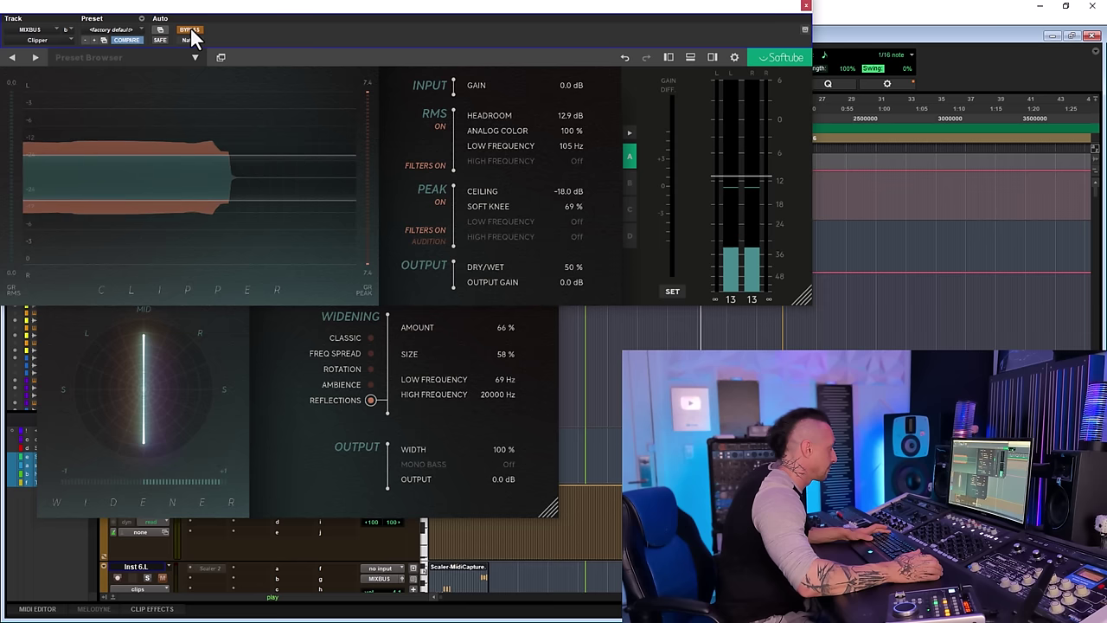
click(277, 309)
drag(246, 223, 377, 275)
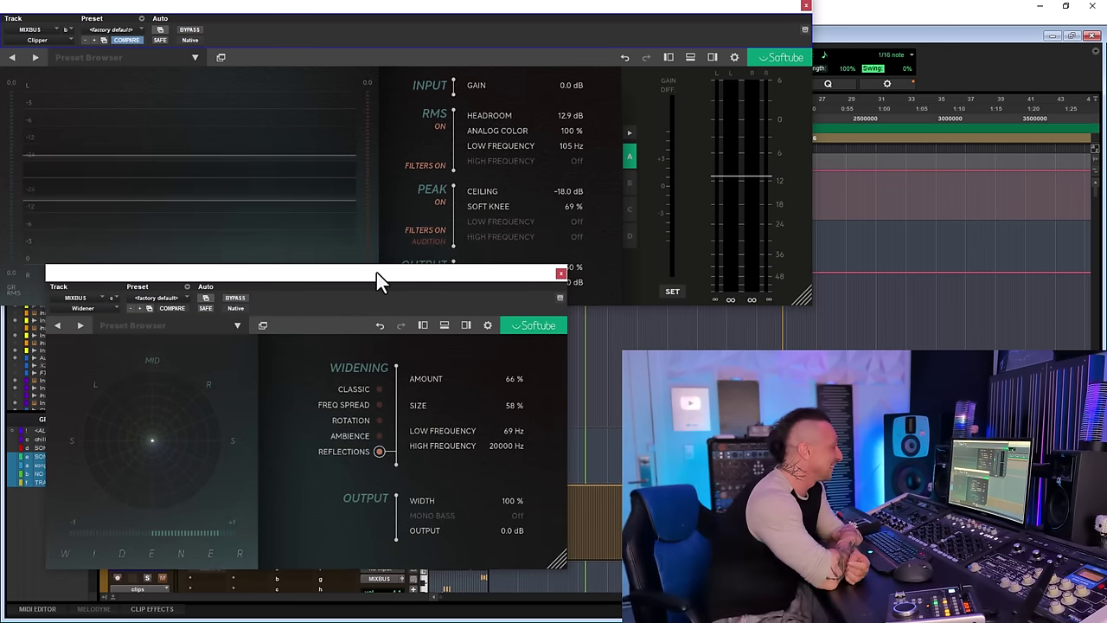